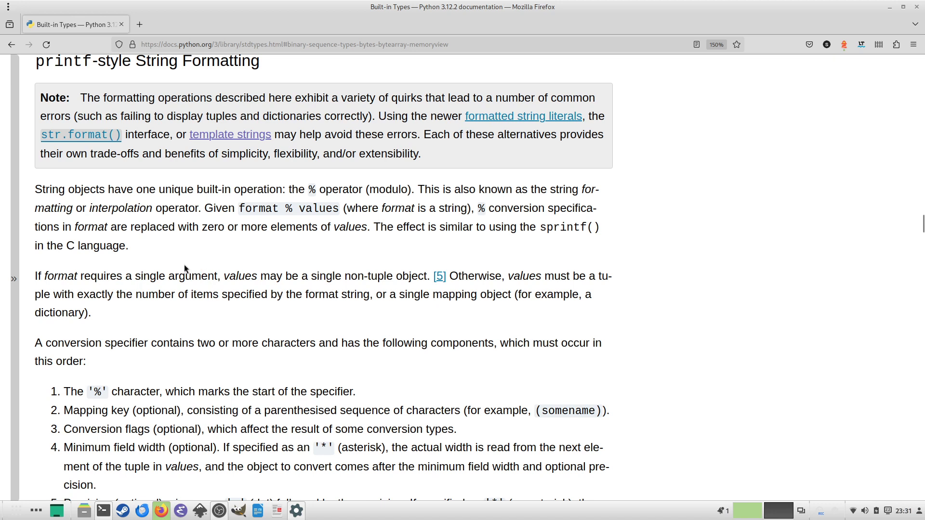
pyautogui.scroll(2, 178, 270)
pyautogui.scroll(1, 174, 264)
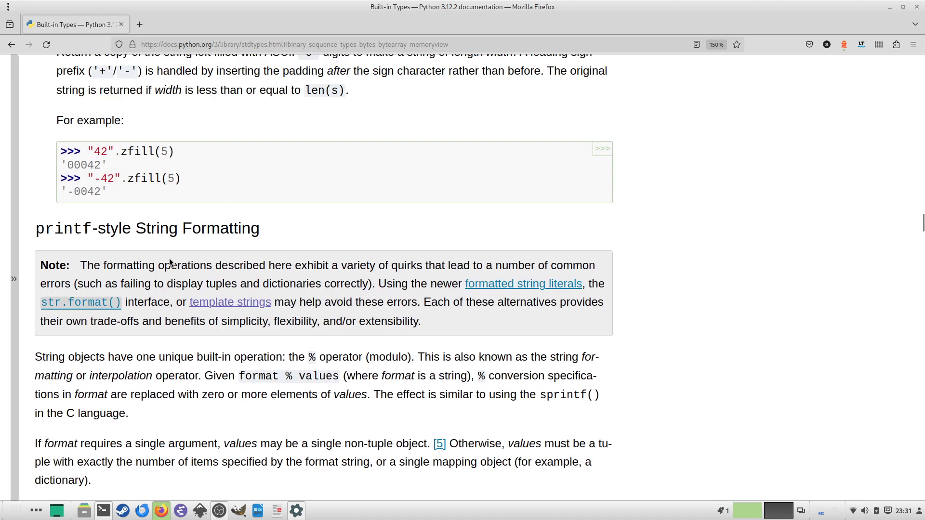
pyautogui.scroll(5, 169, 258)
pyautogui.scroll(-2, 84, 295)
pyautogui.scroll(-3, 86, 308)
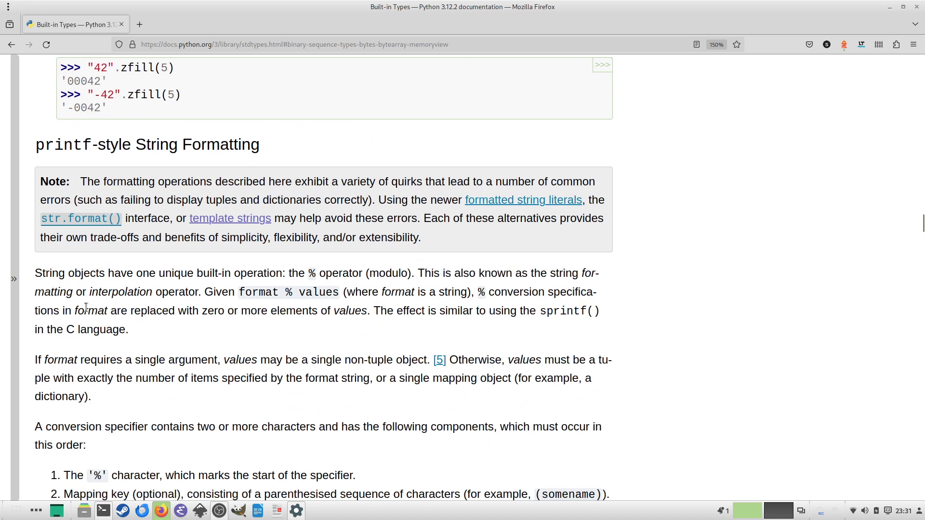
pyautogui.moveTo(209, 145)
pyautogui.scroll(-1, 170, 194)
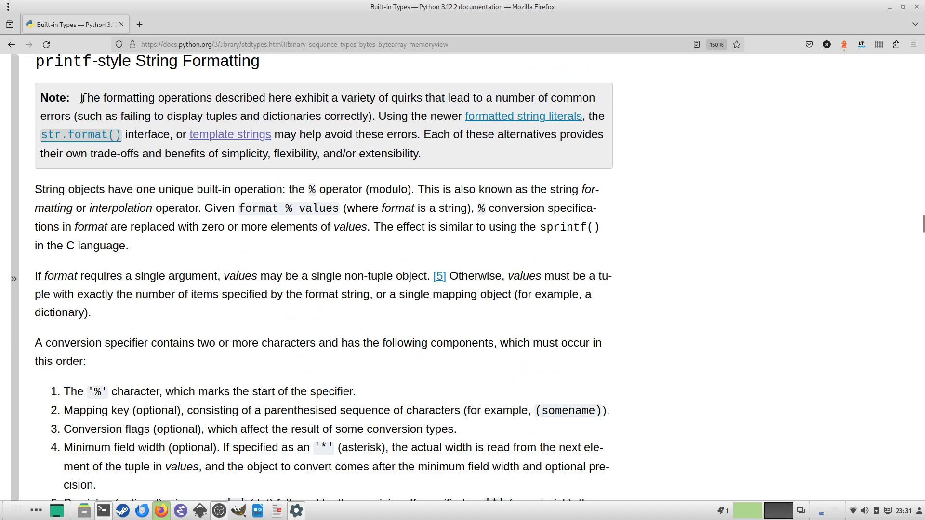
# Highlight the opening sentence of the printf-style formatting note while reading it, then clear the highlight.
pyautogui.moveTo(82, 98); pyautogui.dragTo(136, 106)
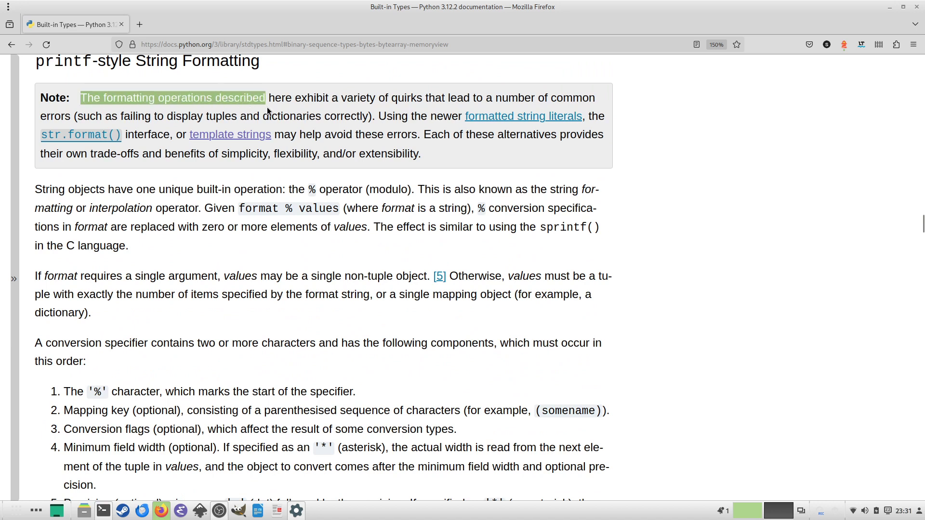
pyautogui.moveTo(267, 107); pyautogui.dragTo(370, 99)
pyautogui.click(416, 98)
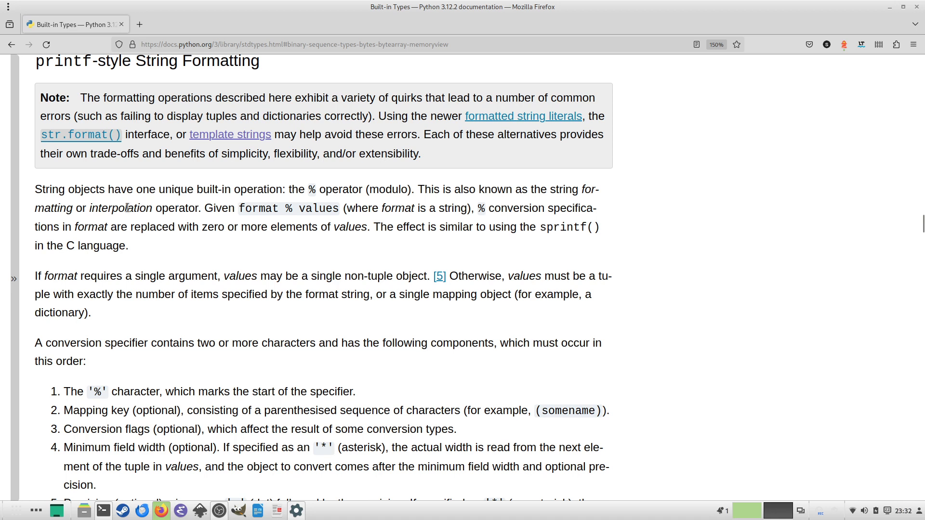
pyautogui.scroll(-2, 99, 209)
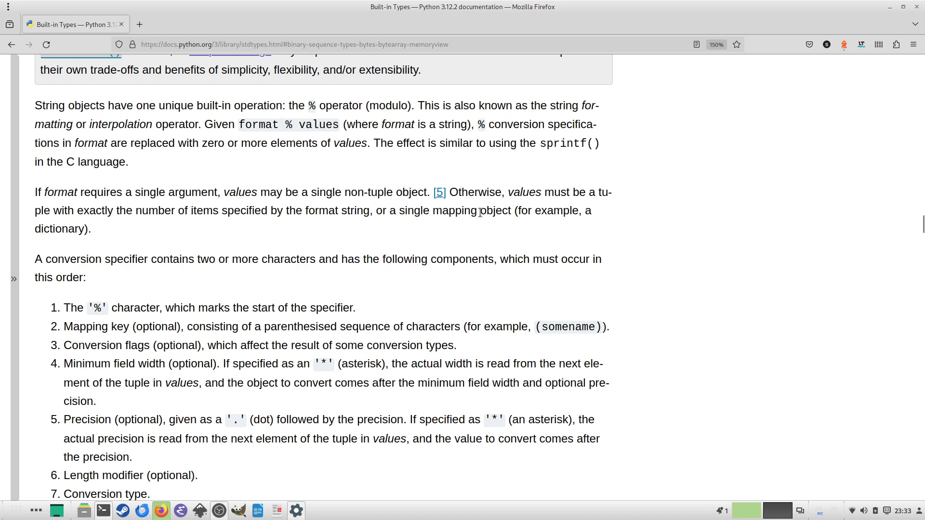
pyautogui.scroll(-2, 149, 235)
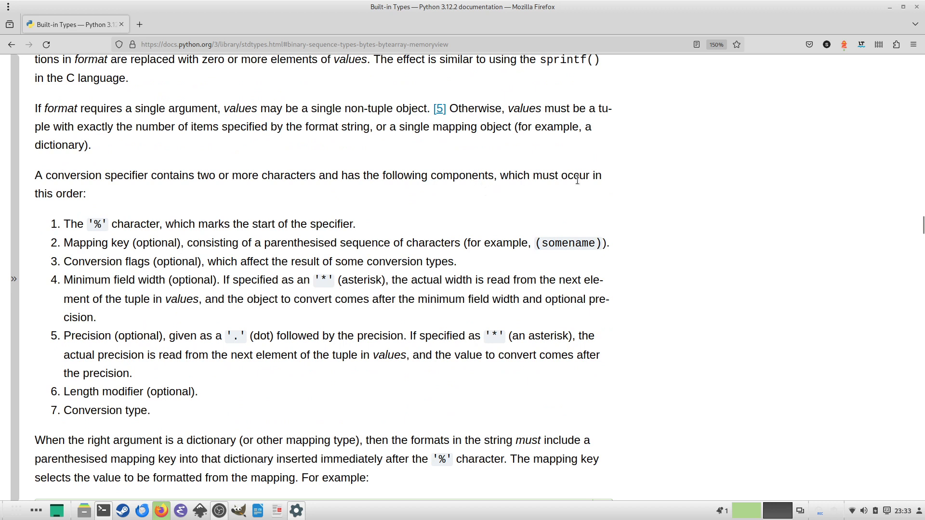
pyautogui.scroll(-2, 210, 188)
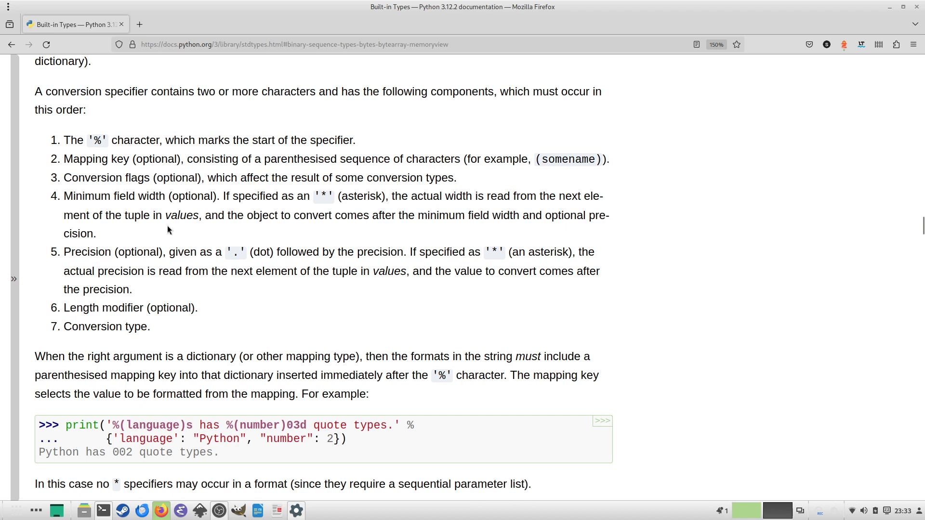
pyautogui.scroll(-2, 148, 219)
pyautogui.scroll(-2, 147, 218)
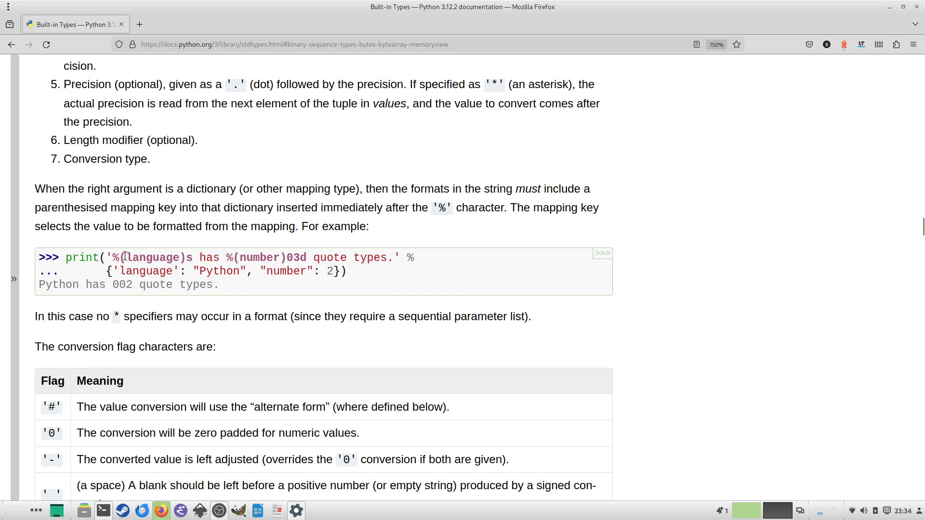
pyautogui.moveTo(123, 257); pyautogui.dragTo(190, 259)
pyautogui.doubleClick(216, 268)
pyautogui.click(292, 270)
pyautogui.doubleClick(292, 270)
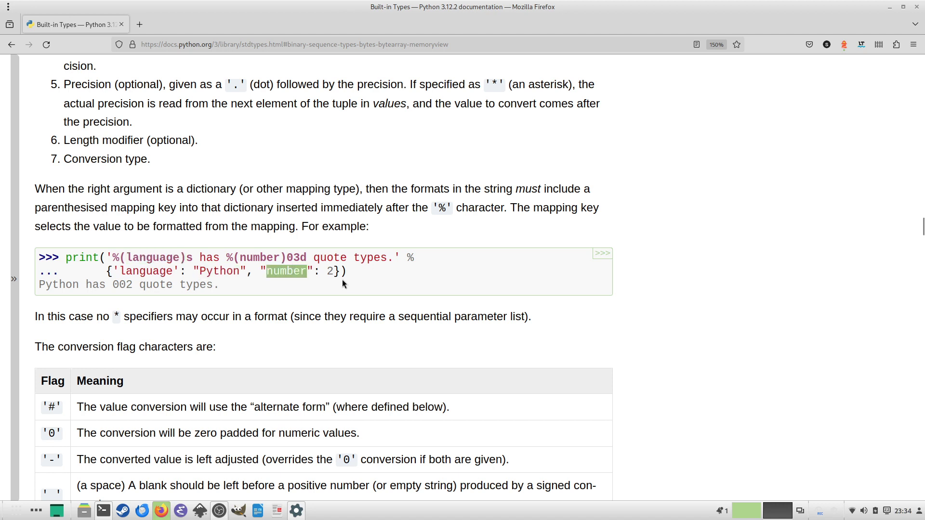
pyautogui.click(338, 274)
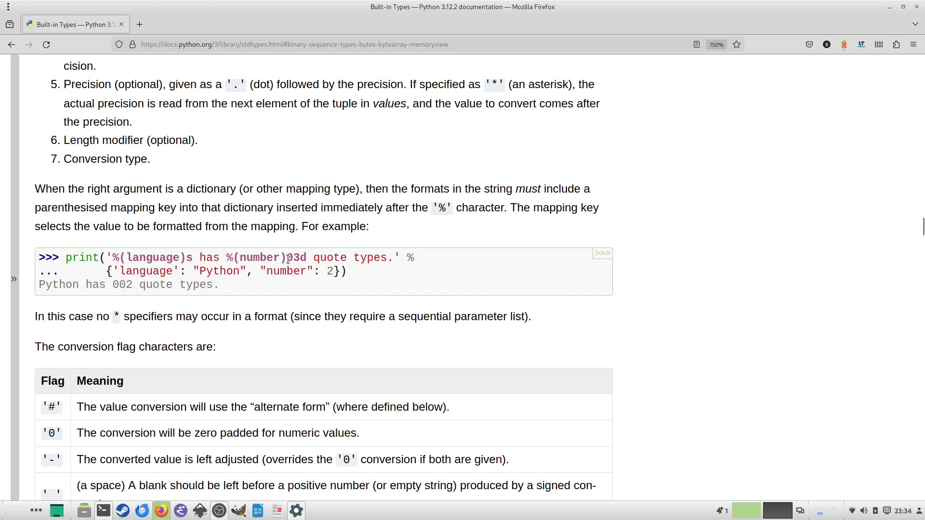
pyautogui.moveTo(289, 257); pyautogui.dragTo(297, 257)
pyautogui.click(293, 259)
pyautogui.doubleClick(328, 272)
pyautogui.scroll(-2, 247, 252)
pyautogui.scroll(-3, 217, 231)
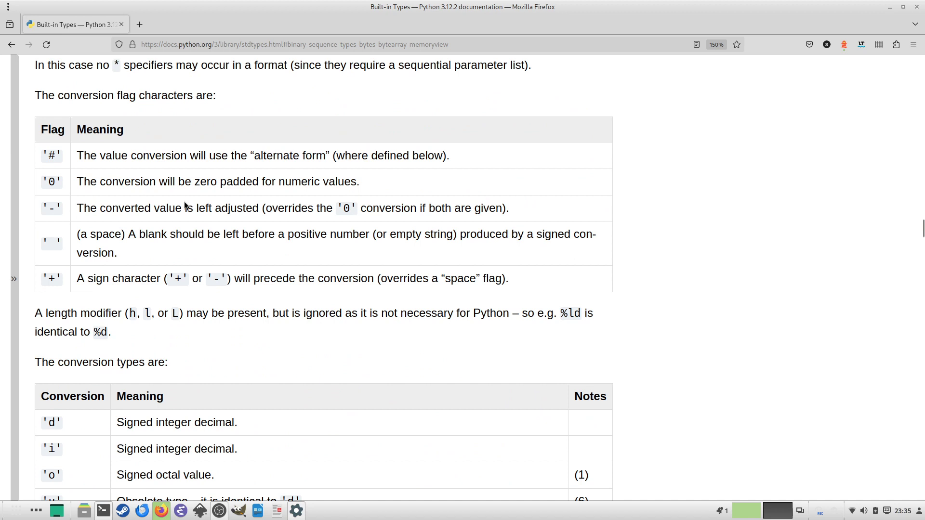
pyautogui.scroll(2, 186, 205)
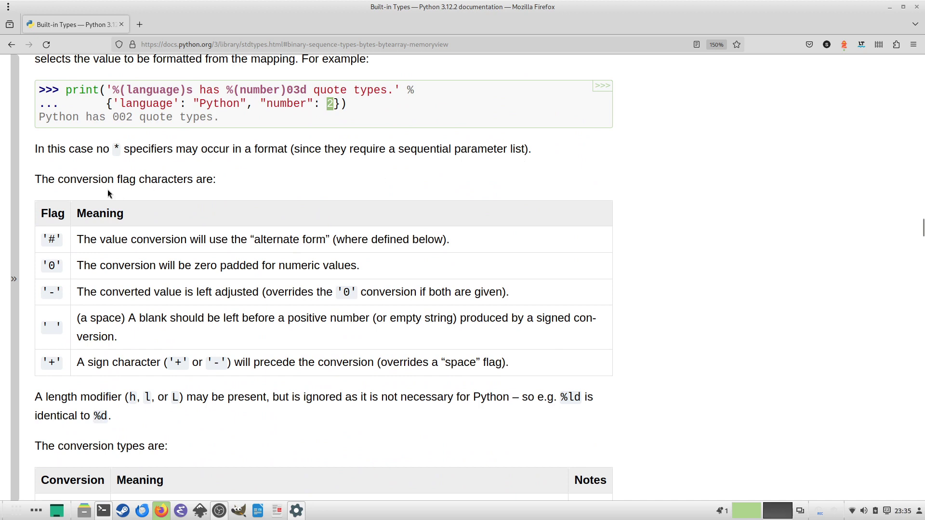
pyautogui.scroll(-2, 213, 193)
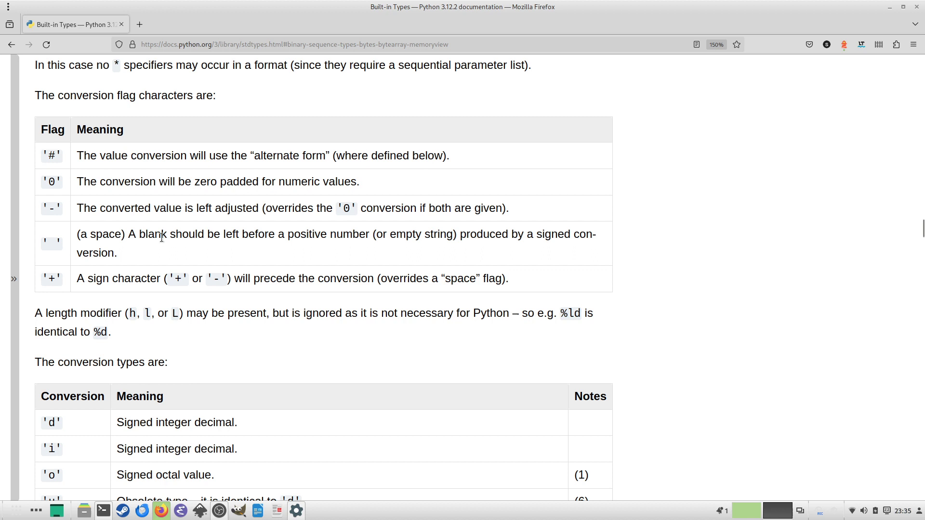
pyautogui.scroll(-3, 160, 237)
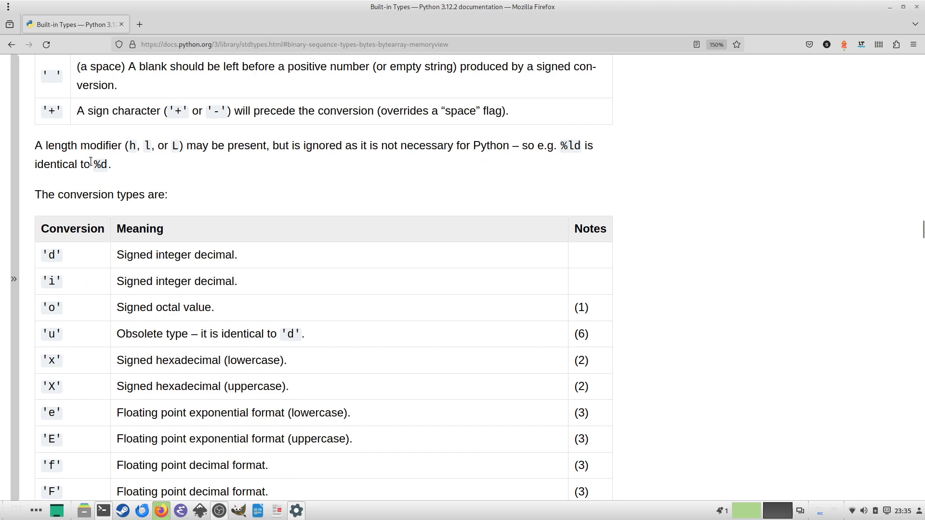
pyautogui.scroll(-1, 182, 174)
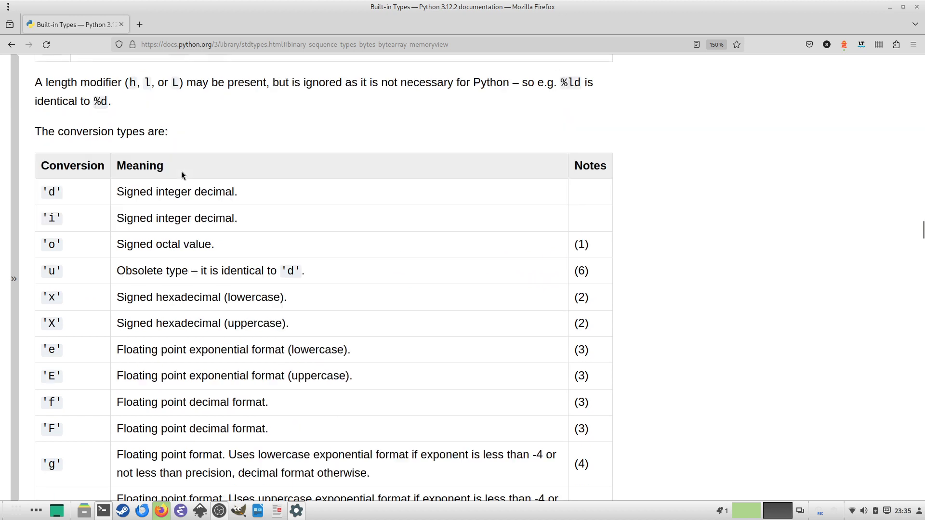
pyautogui.scroll(-2, 182, 171)
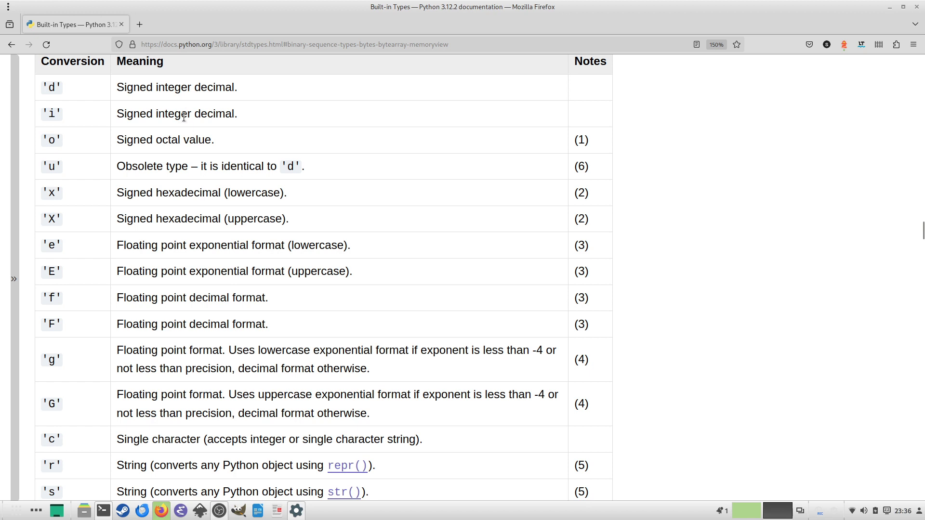
pyautogui.scroll(-1, 170, 142)
pyautogui.scroll(-2, 169, 142)
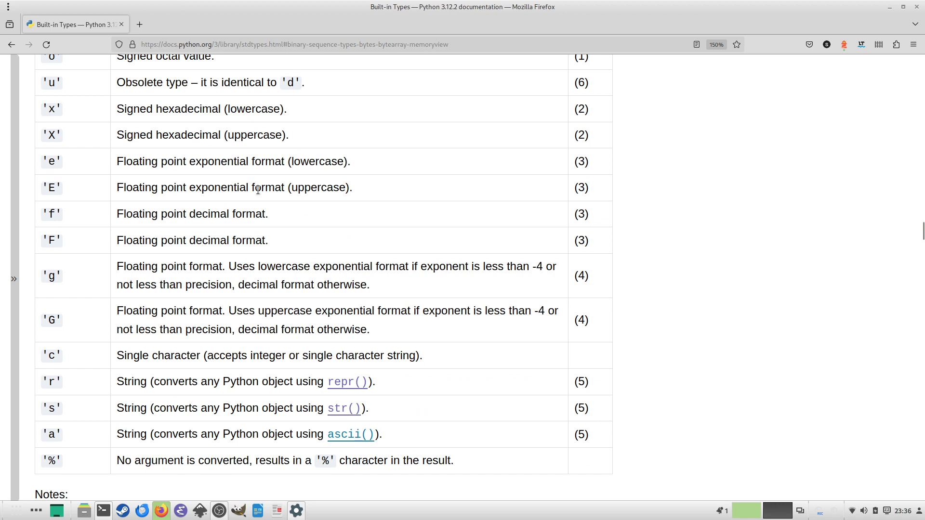
pyautogui.scroll(-2, 254, 189)
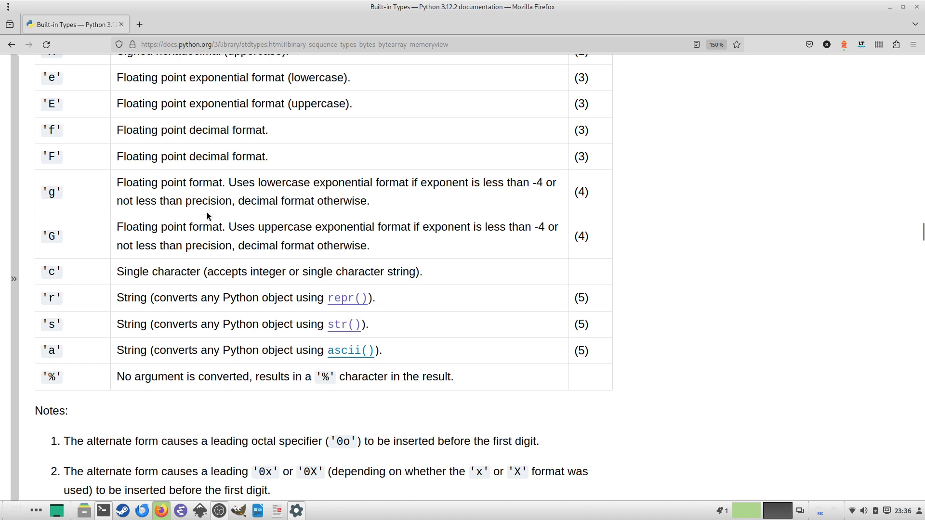
pyautogui.scroll(-2, 207, 211)
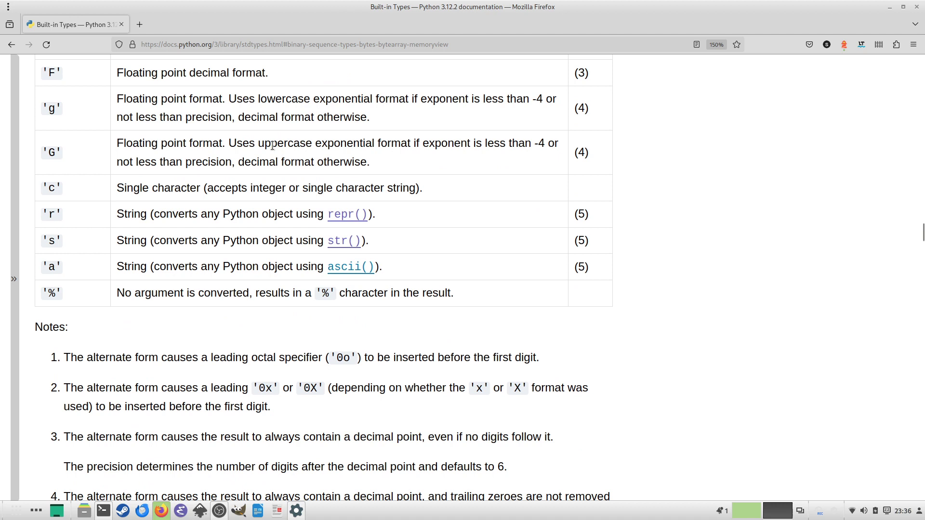
# Highlight the word 'uppercase' in the 'G' conversion row, then clear it.
pyautogui.doubleClick(272, 145)
pyautogui.click(105, 187)
# Extend the print line to '%d %x %#X' % 5, 16, 16 and save lib12.py.
pyautogui.hotkey('alt', 'Tab')
pyautogui.press('End')
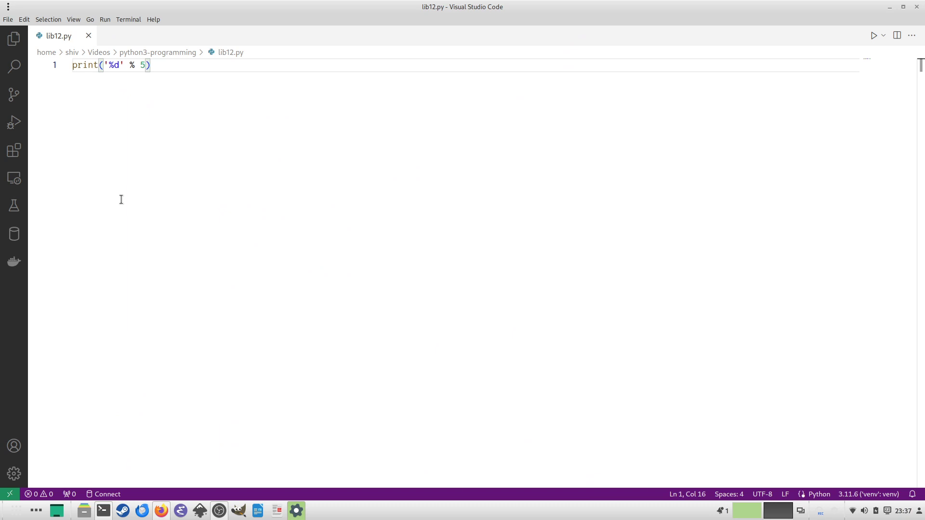
pyautogui.press('Left')
pyautogui.press('Left')
pyautogui.press('Left')
pyautogui.press('Left')
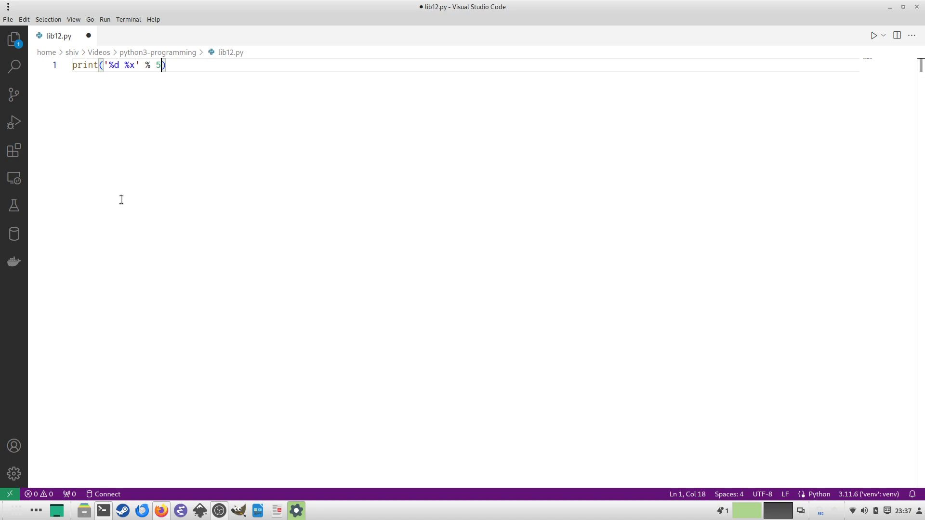
pyautogui.press('Right')
pyautogui.press('Right')
pyautogui.press('BackSpace')
pyautogui.write(', ')
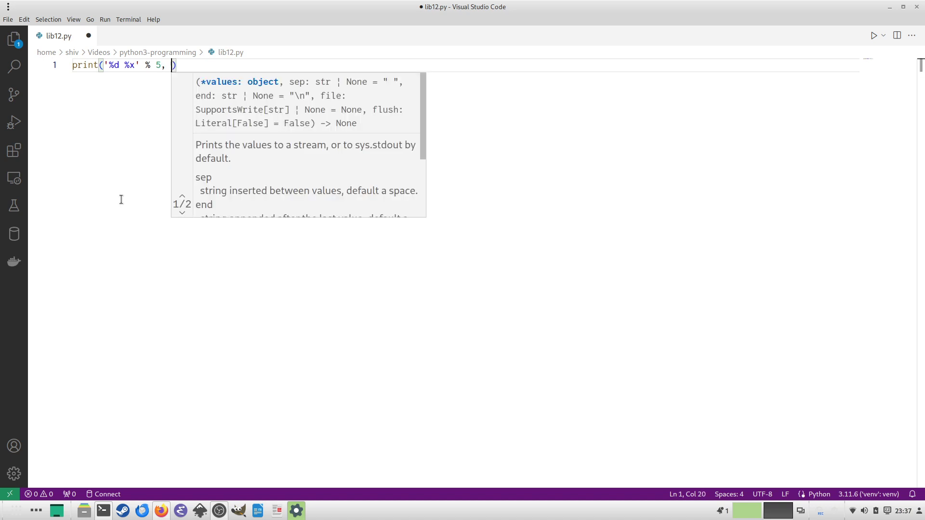
pyautogui.write('16')
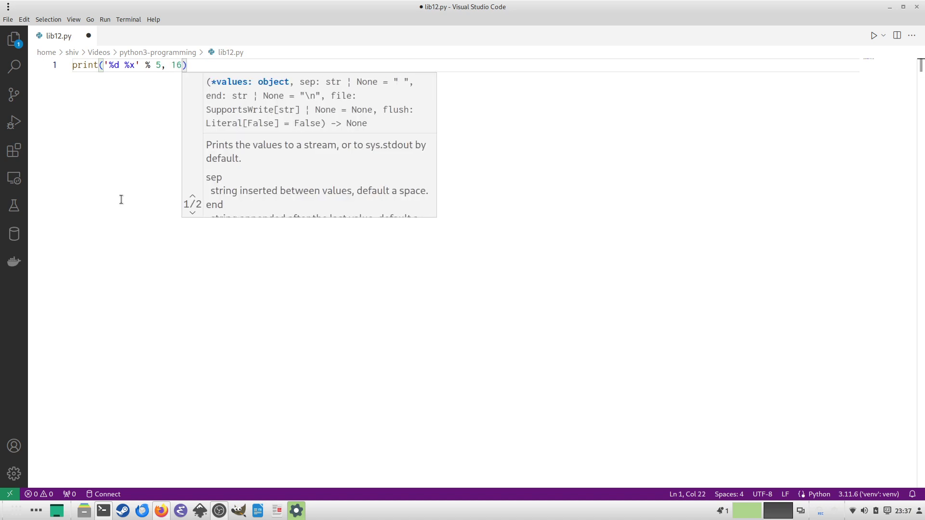
pyautogui.press('Left')
pyautogui.press('Left')
pyautogui.press('Left')
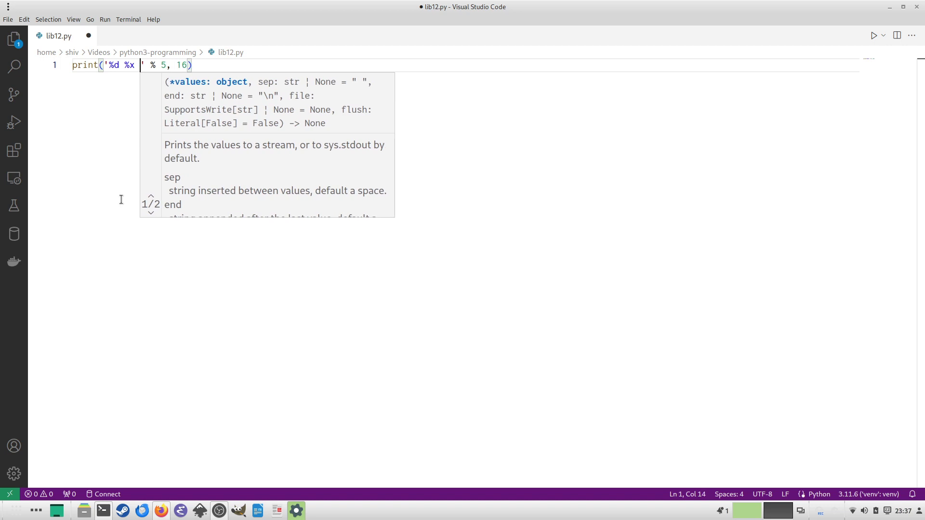
pyautogui.write('%#')
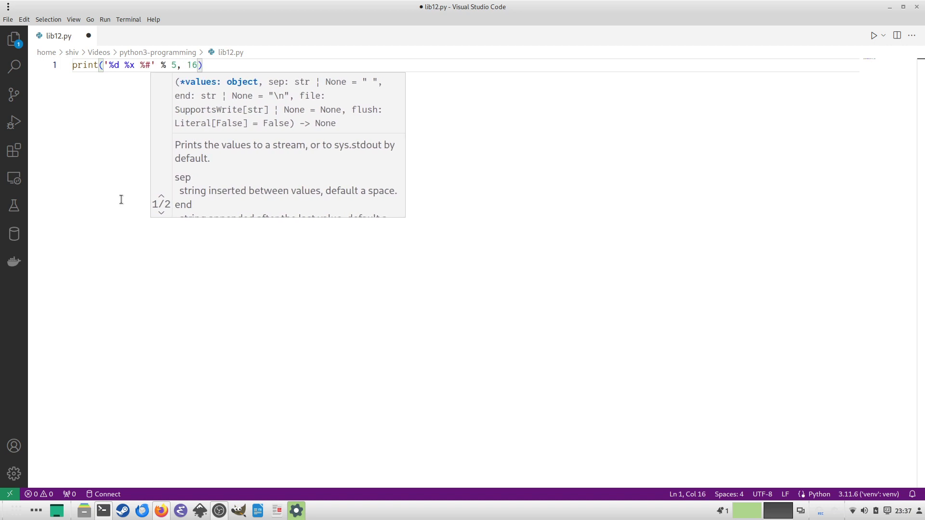
pyautogui.write('X')
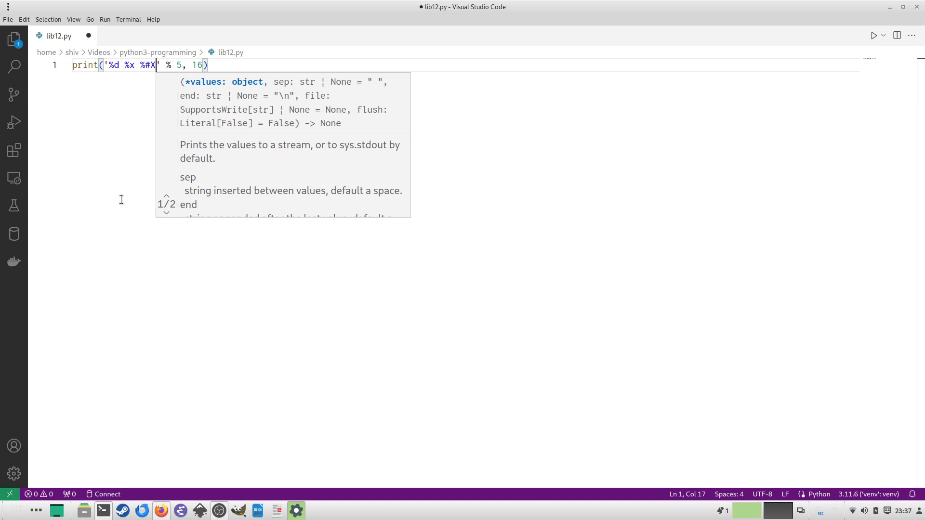
pyautogui.press('Right')
pyautogui.press('Right')
pyautogui.press('Right')
pyautogui.press('Right')
pyautogui.press('Right')
pyautogui.press('Right')
pyautogui.press('Right')
pyautogui.press('Right')
pyautogui.press('Right')
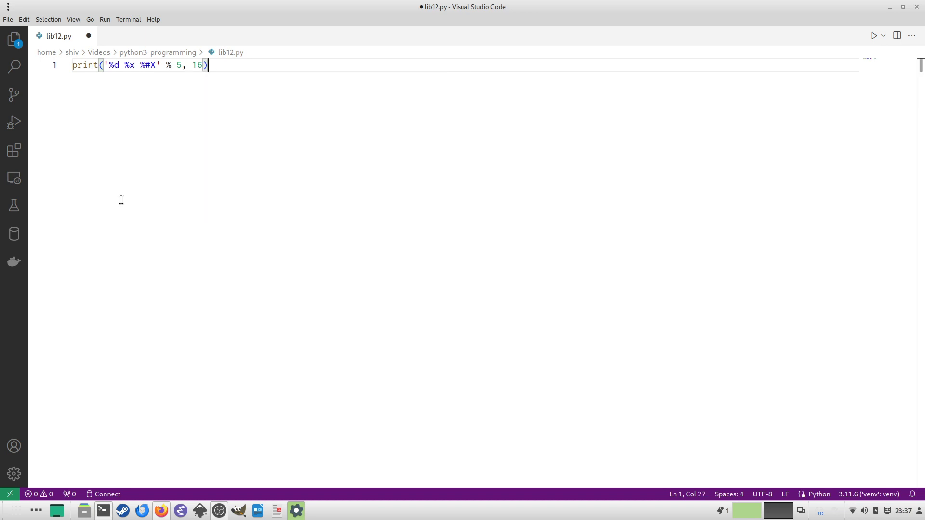
pyautogui.write(', 16')
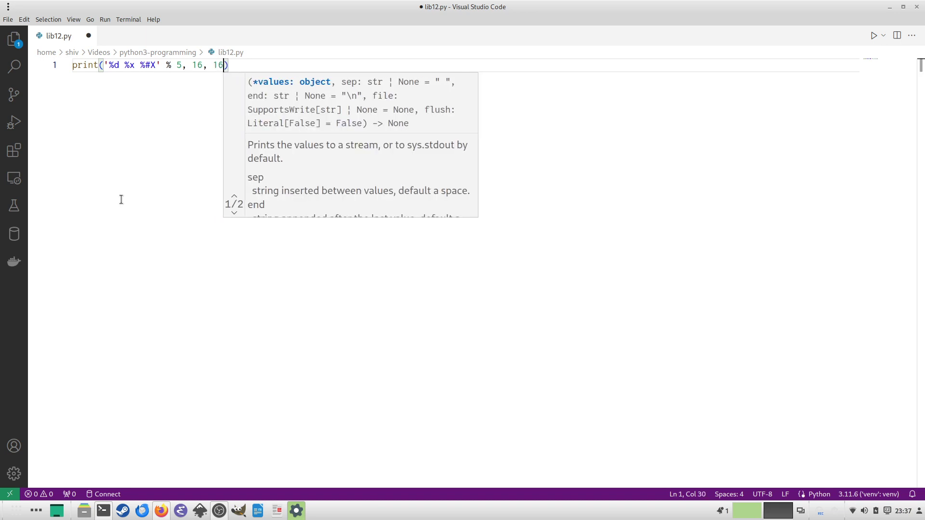
pyautogui.hotkey('ctrl', 's')
# Bring the terminal window to the front.
pyautogui.hotkey('alt', 'Tab')
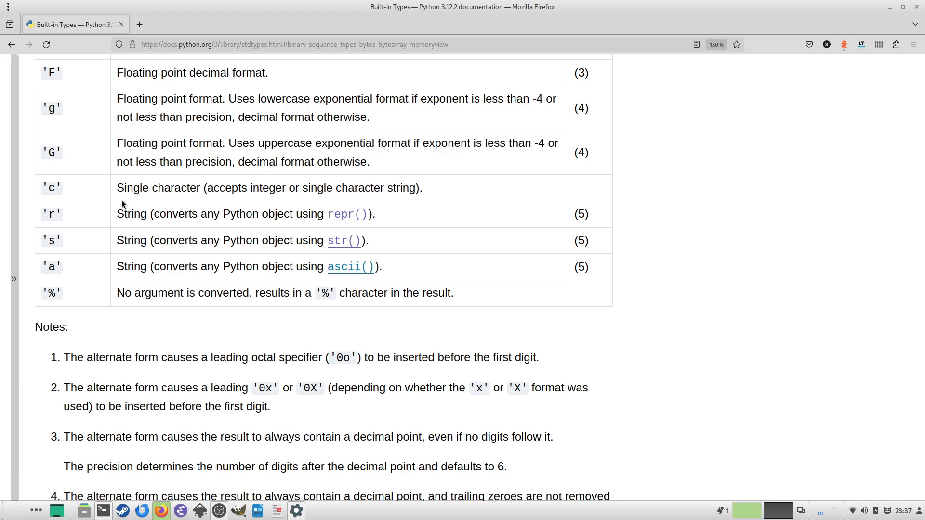
pyautogui.hotkey('alt', 'Tab')
pyautogui.press('Tab')
pyautogui.write('python lib12.py')
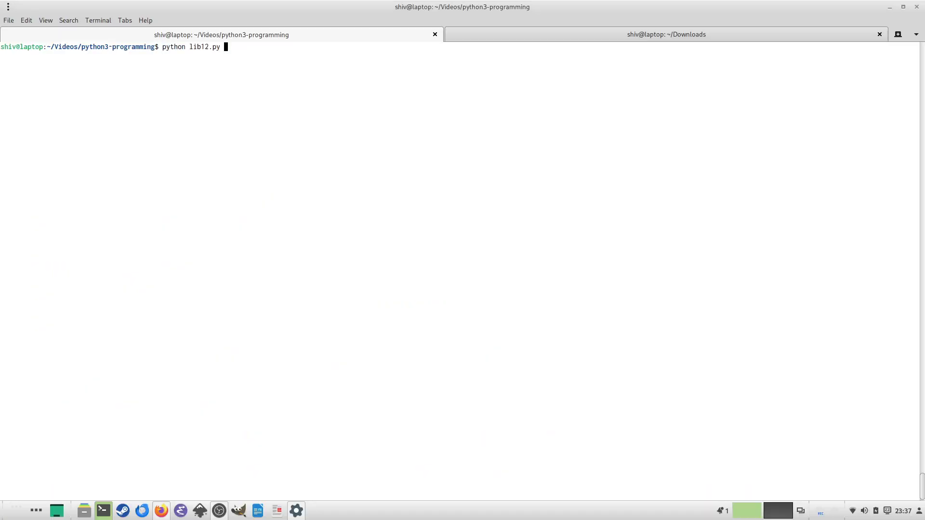
# Run python lib12.py, getting 'TypeError: not enough arguments for format string', then return to VS Code.
pyautogui.press('Return')
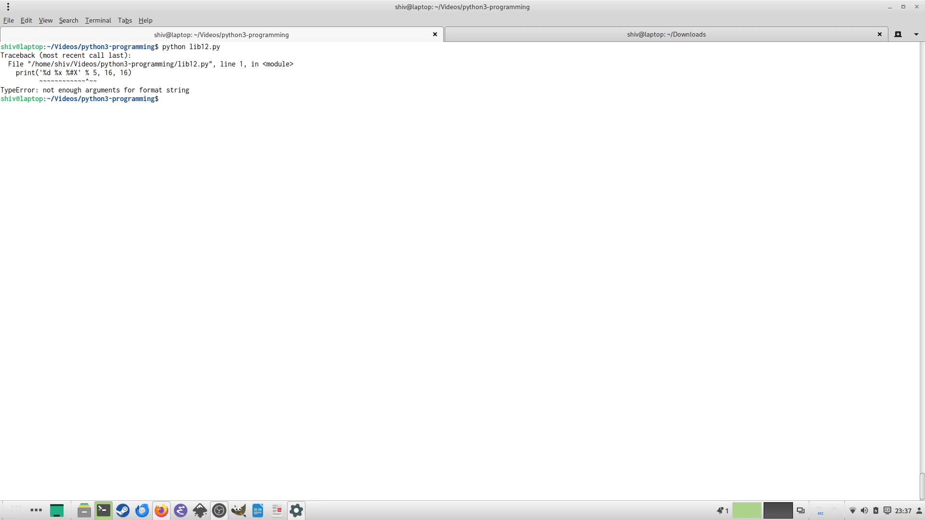
pyautogui.hotkey('alt', 'Tab')
pyautogui.hotkey('alt', 'Tab')
# Delete the %#X specifier, save, and rerun lib12.py in the terminal.
pyautogui.press('Tab')
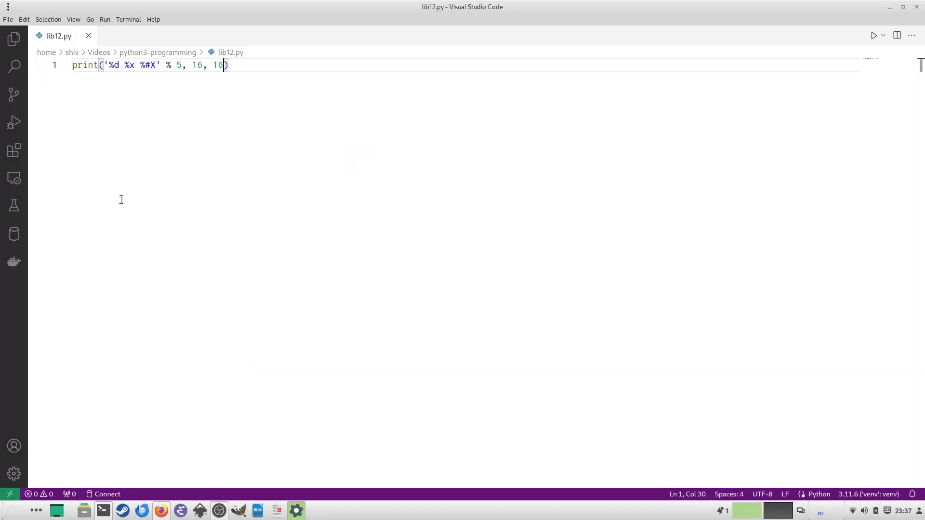
pyautogui.press('Left')
pyautogui.press('Left')
pyautogui.press('Left')
pyautogui.press('Left')
pyautogui.press('BackSpace')
pyautogui.press('BackSpace')
pyautogui.press('BackSpace')
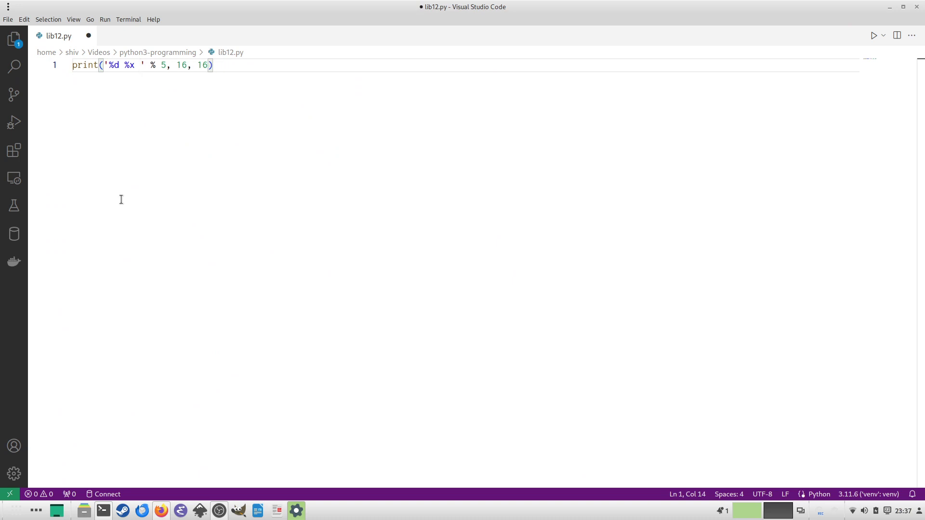
pyautogui.press('BackSpace')
pyautogui.hotkey('ctrl', 's')
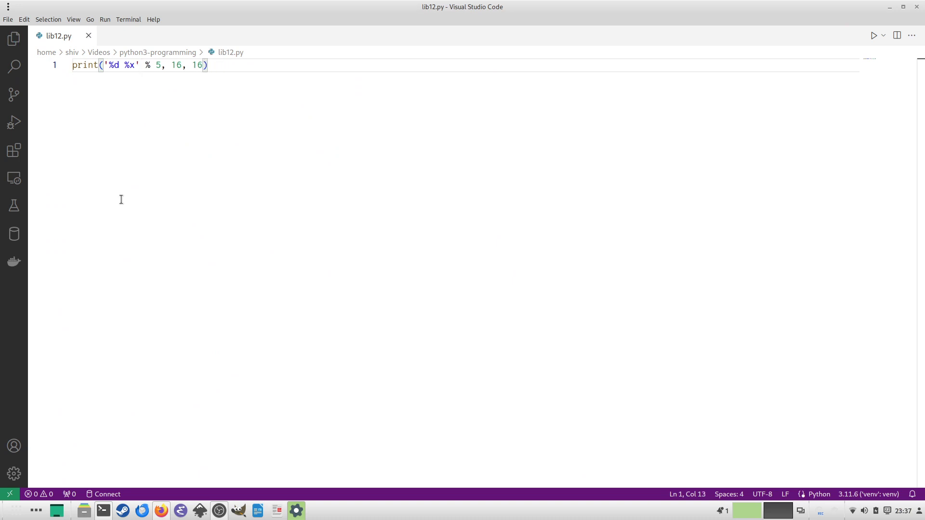
pyautogui.hotkey('alt', 'Tab')
pyautogui.hotkey('alt', 'Tab')
pyautogui.press('Tab')
pyautogui.press('Up')
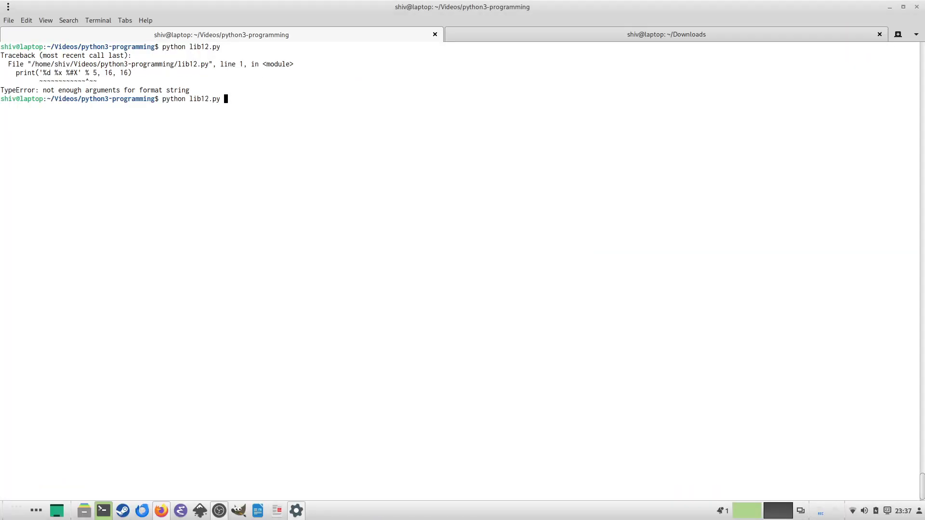
pyautogui.press('Return')
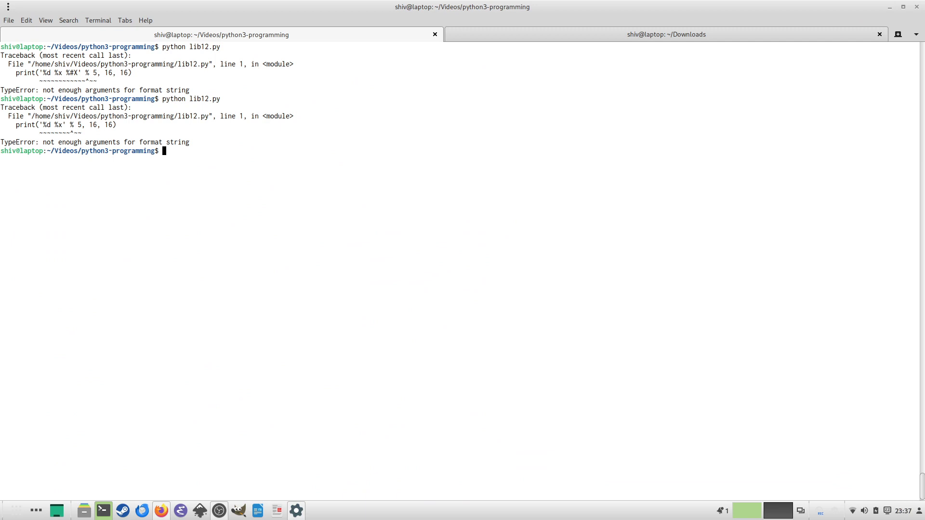
# Trim the line down to '%d' % 5, save, and rerun it, printing 5.
pyautogui.hotkey('alt', 'Tab')
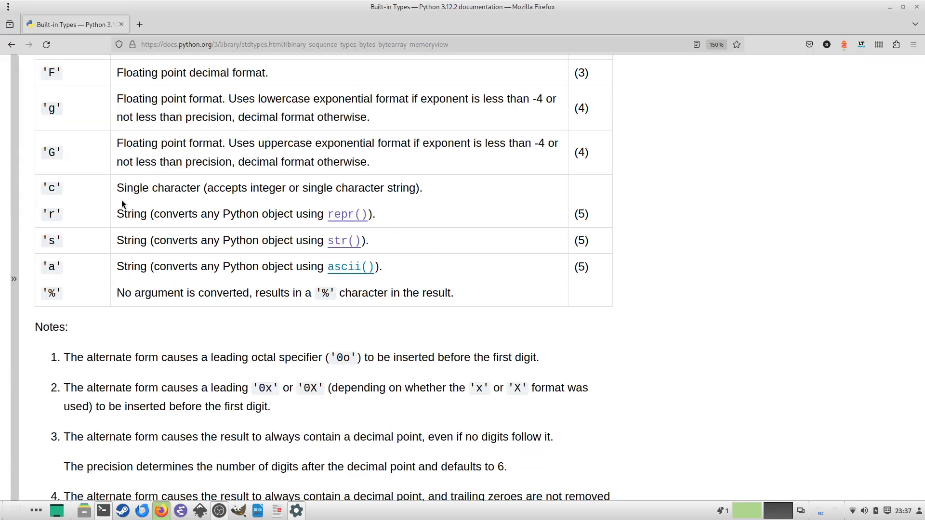
pyautogui.hotkey('alt', 'Tab')
pyautogui.press('Tab')
pyautogui.hotkey('ctrl', 'Right')
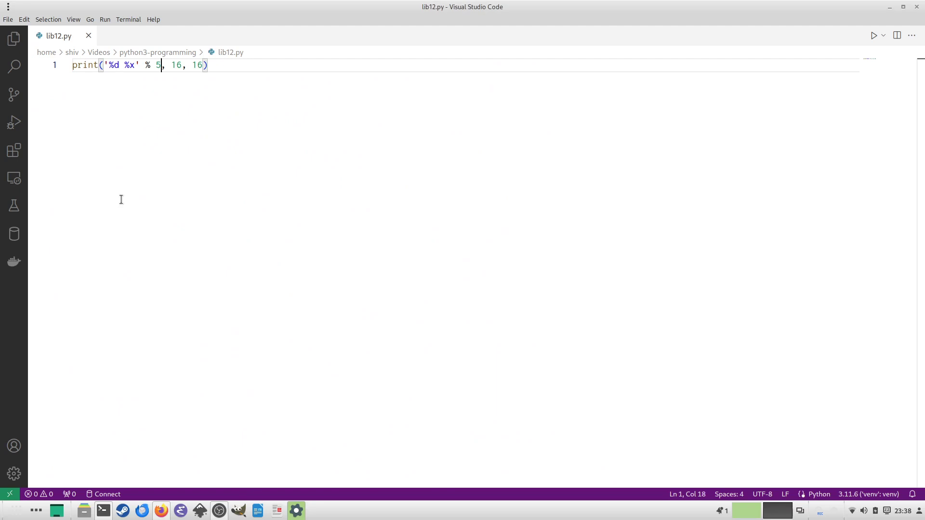
pyautogui.hotkey('ctrl', 'Right')
pyautogui.hotkey('ctrl', 'Right')
pyautogui.press('BackSpace')
pyautogui.press('BackSpace')
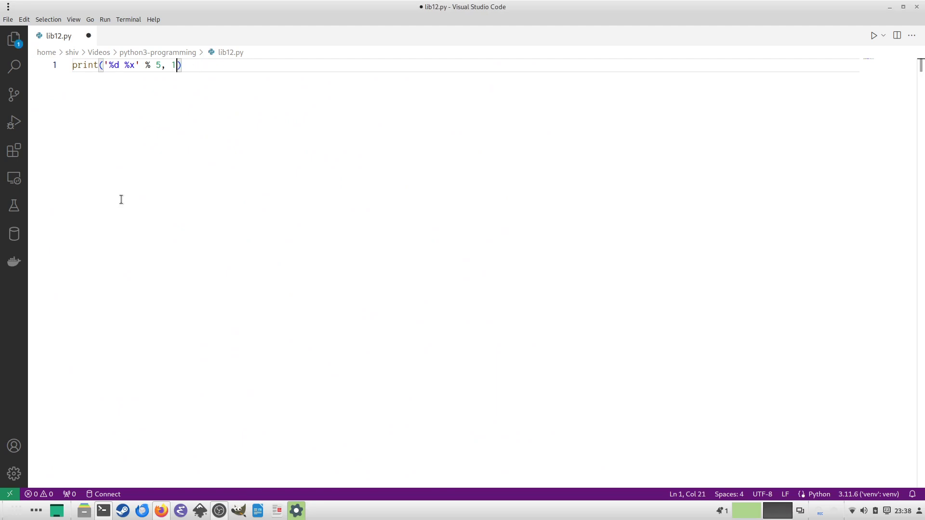
pyautogui.press('BackSpace')
pyautogui.press('BackSpace')
pyautogui.press('BackSpace')
pyautogui.press('Left')
pyautogui.press('BackSpace')
pyautogui.press('BackSpace')
pyautogui.press('BackSpace')
pyautogui.hotkey('ctrl', 's')
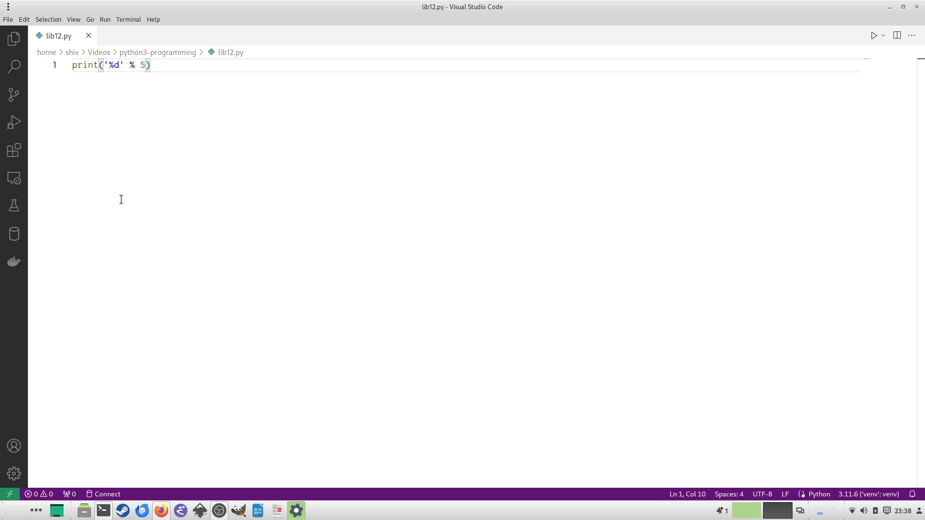
pyautogui.hotkey('alt', 'Tab')
pyautogui.hotkey('alt', 'Tab')
pyautogui.press('Up')
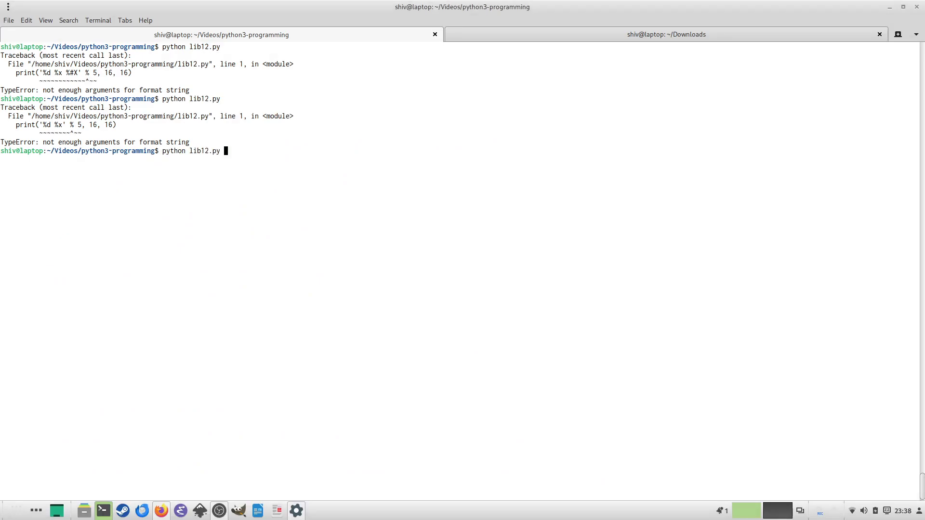
pyautogui.press('Return')
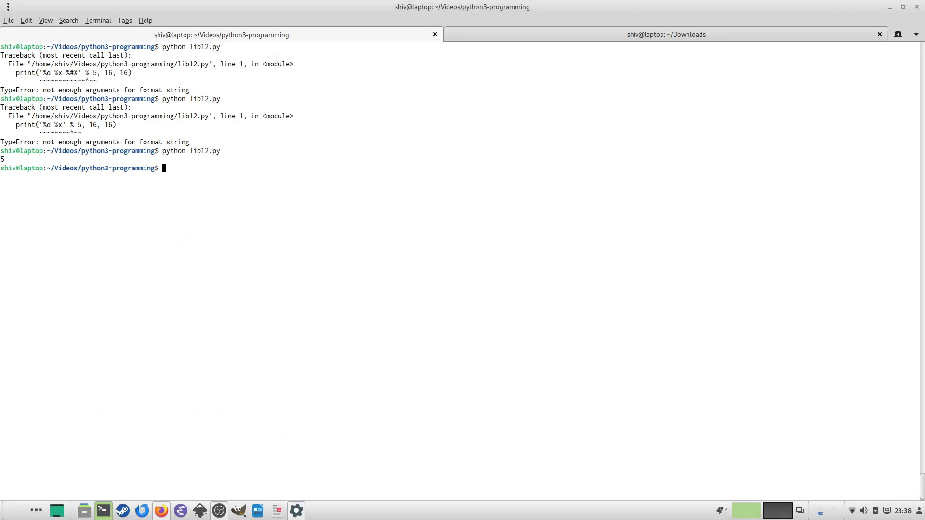
# Restore '%d %x' % 5, 16, save, and rerun, which still raises the TypeError.
pyautogui.hotkey('alt', 'Tab')
pyautogui.hotkey('alt', 'Tab')
pyautogui.press('Tab')
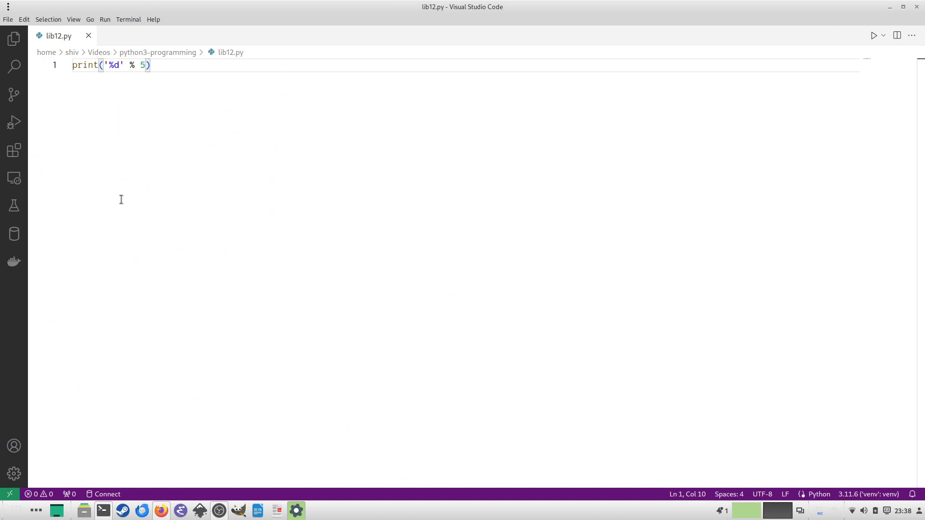
pyautogui.write('%x')
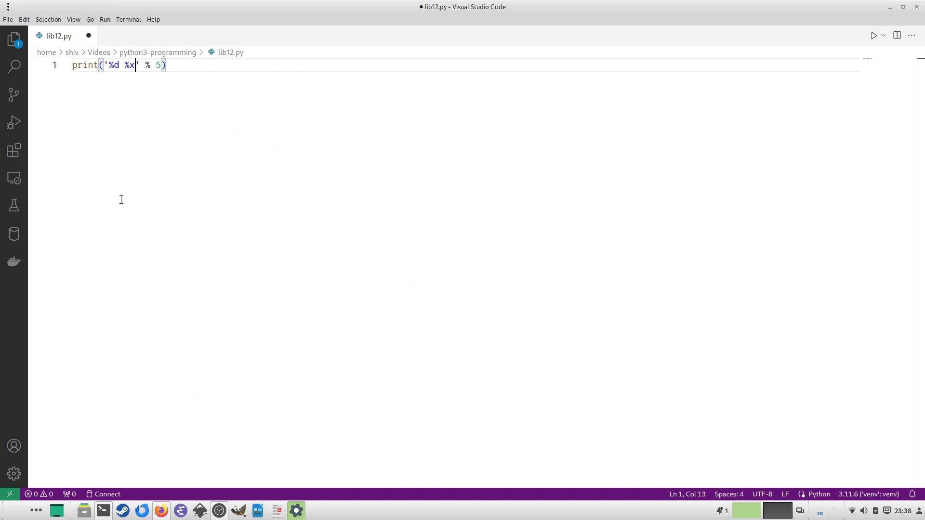
pyautogui.press('Right')
pyautogui.press('Right')
pyautogui.write(',')
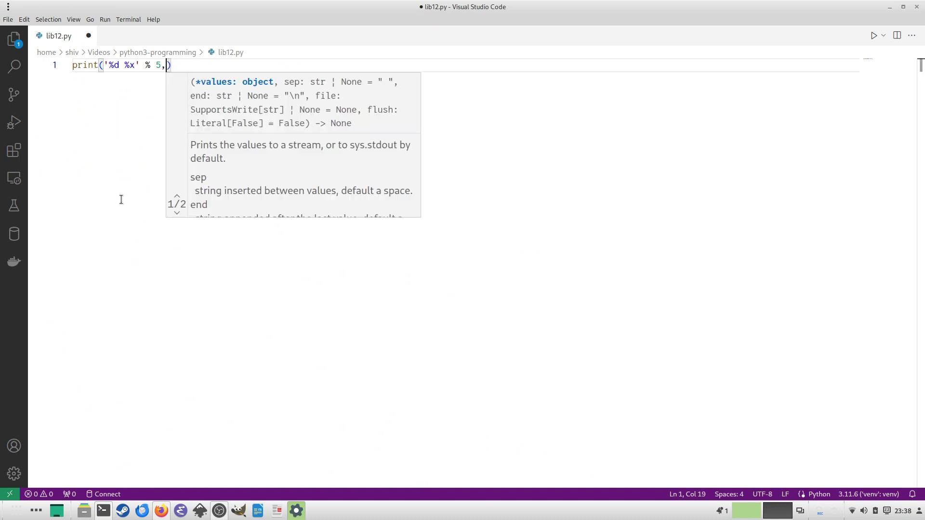
pyautogui.press('BackSpace')
pyautogui.press('BackSpace')
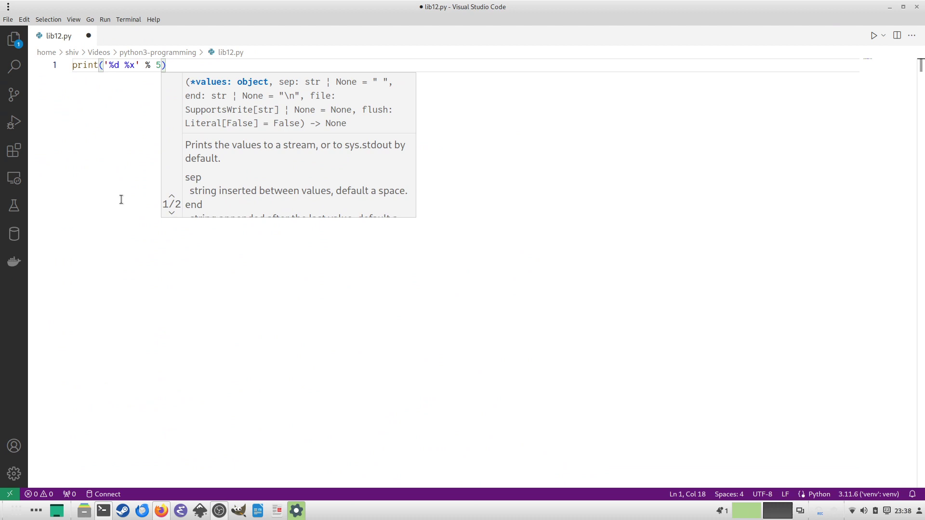
pyautogui.write(', 16')
pyautogui.hotkey('ctrl', 's')
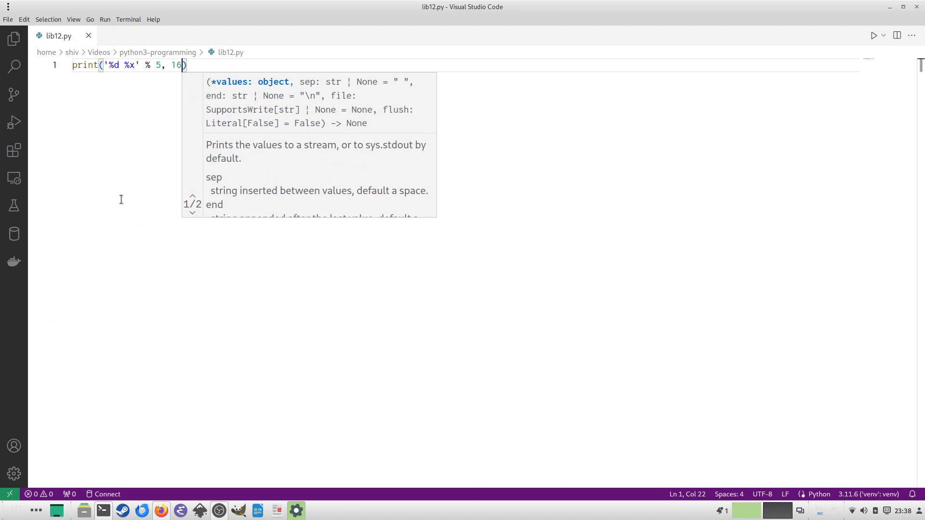
pyautogui.hotkey('alt', 'Tab')
pyautogui.hotkey('alt', 'Tab')
pyautogui.press('Up')
pyautogui.press('Return')
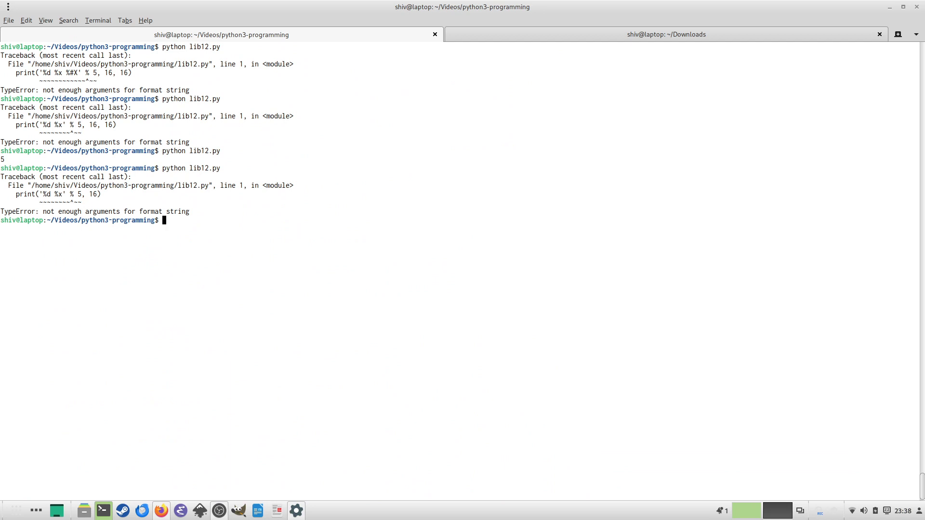
pyautogui.hotkey('alt', 'Tab')
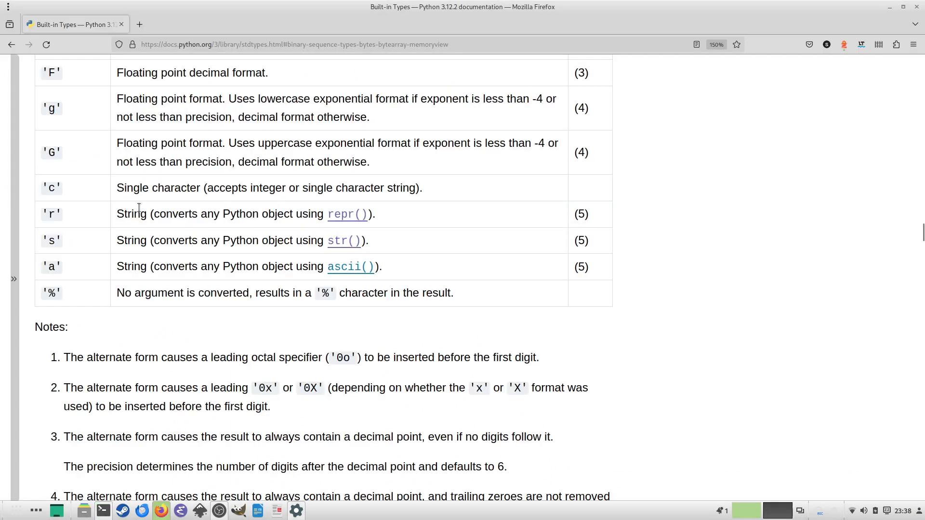
pyautogui.scroll(5, 140, 213)
pyautogui.scroll(8, 140, 212)
pyautogui.scroll(-5, 139, 213)
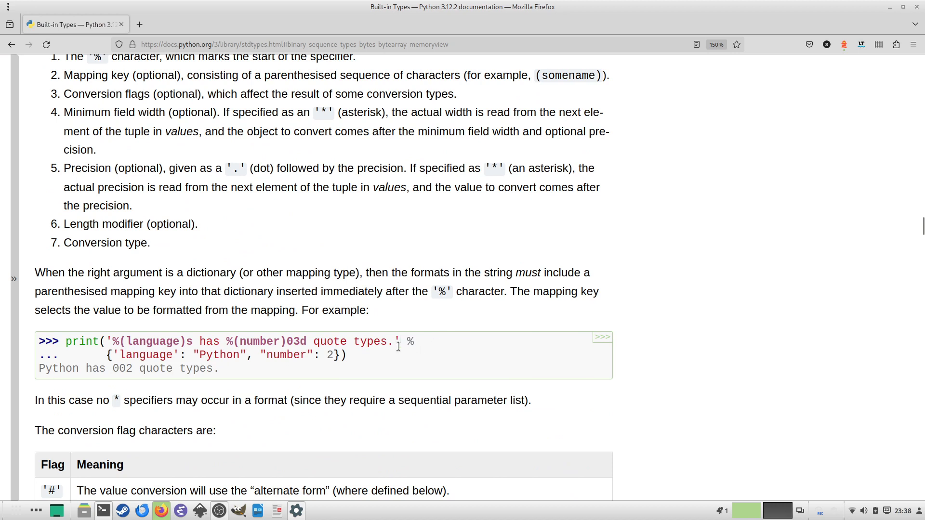
# Wrap the values as the tuple (5, 16), save, and rerun to print '5 10'.
pyautogui.hotkey('alt', 'Tab')
pyautogui.hotkey('alt', 'Tab')
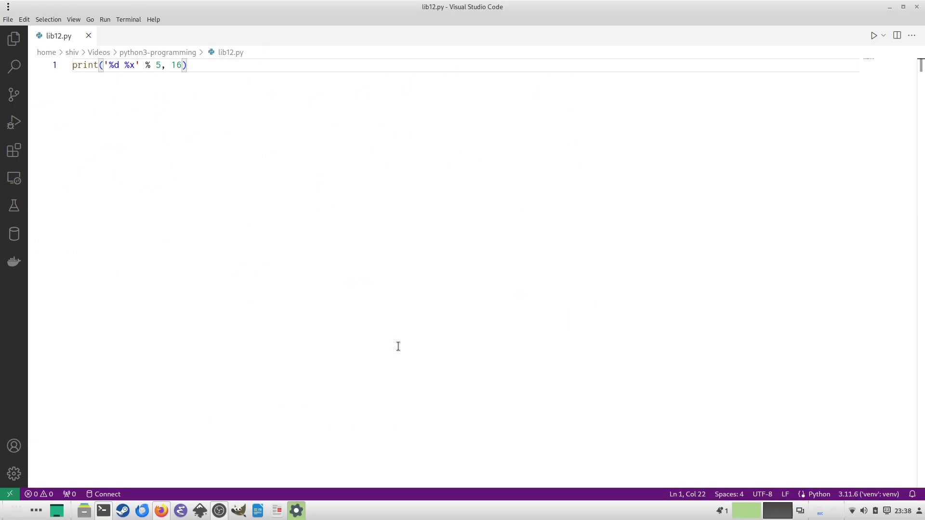
pyautogui.write(')')
pyautogui.press('Left')
pyautogui.press('Left')
pyautogui.press('Left')
pyautogui.press('Left')
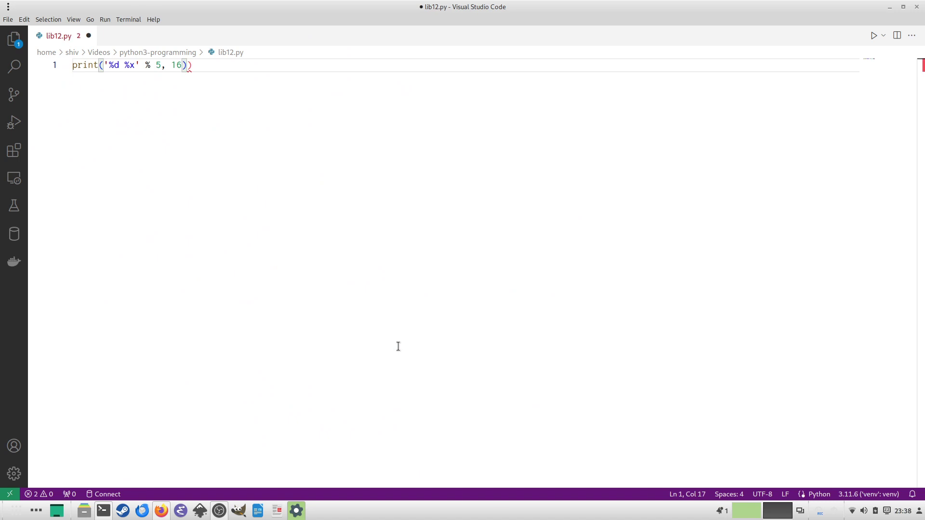
pyautogui.write('(')
pyautogui.hotkey('ctrl', 's')
pyautogui.hotkey('alt', 'Tab')
pyautogui.press('Up')
pyautogui.press('Return')
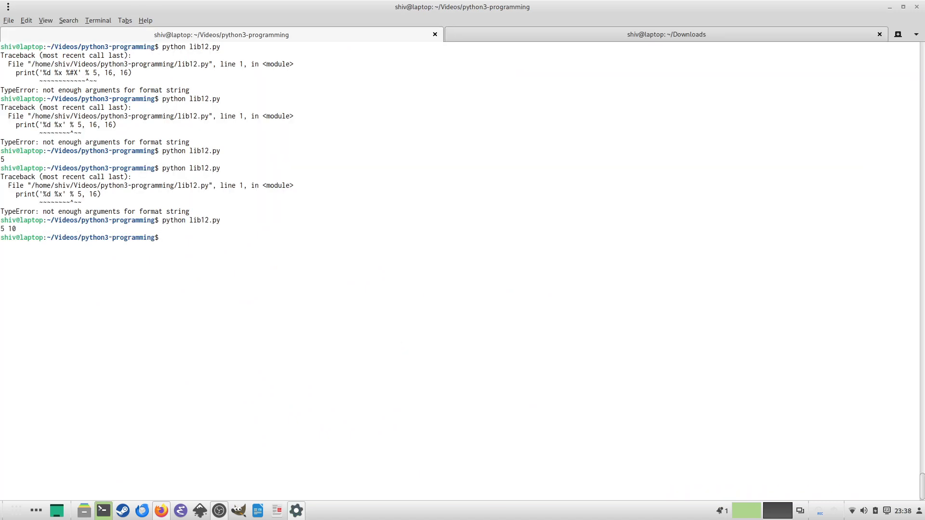
# Add a ' %#X' field and a third value to lib12.py, then run it.
pyautogui.hotkey('alt', 'Tab')
pyautogui.press('Left')
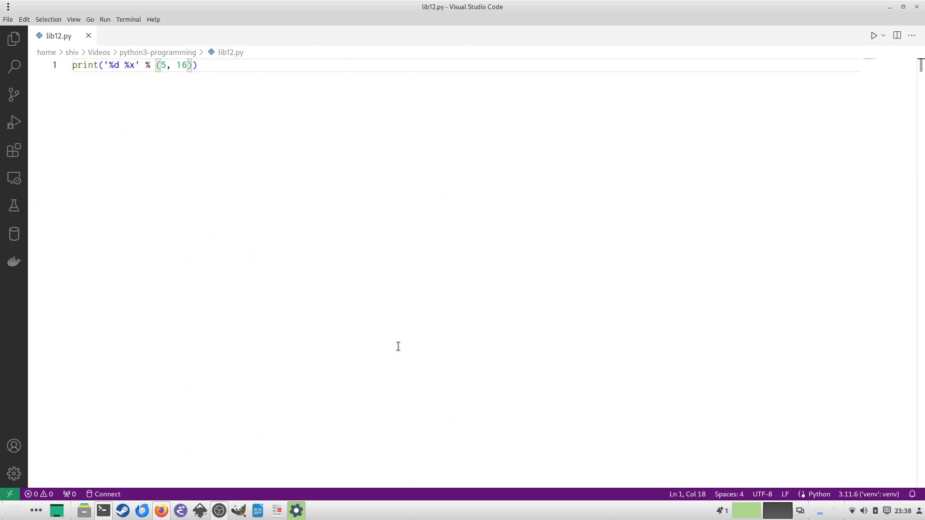
pyautogui.press('Left')
pyautogui.press('Left')
pyautogui.write('%')
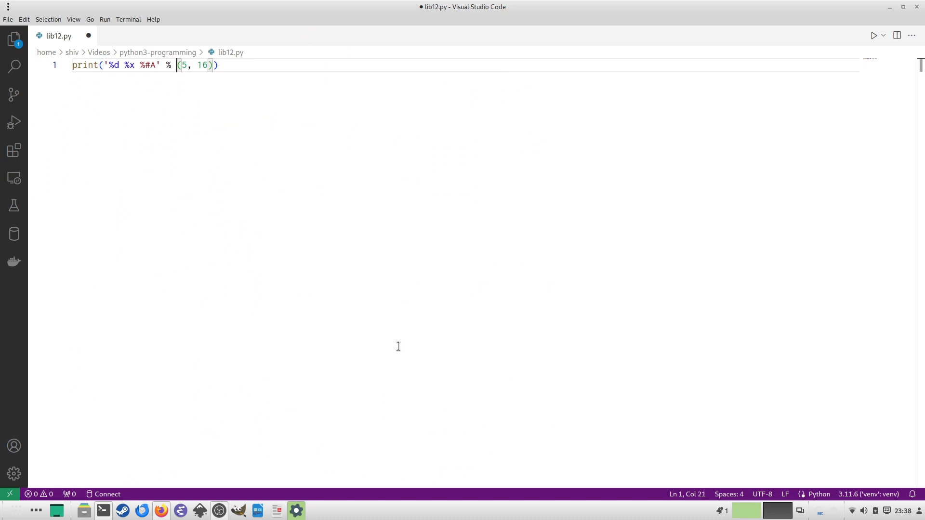
pyautogui.press('Left')
pyautogui.press('Left')
pyautogui.press('Left')
pyautogui.press('BackSpace')
pyautogui.write('X')
pyautogui.press('Right')
pyautogui.press('Right')
pyautogui.press('Right')
pyautogui.write(', ')
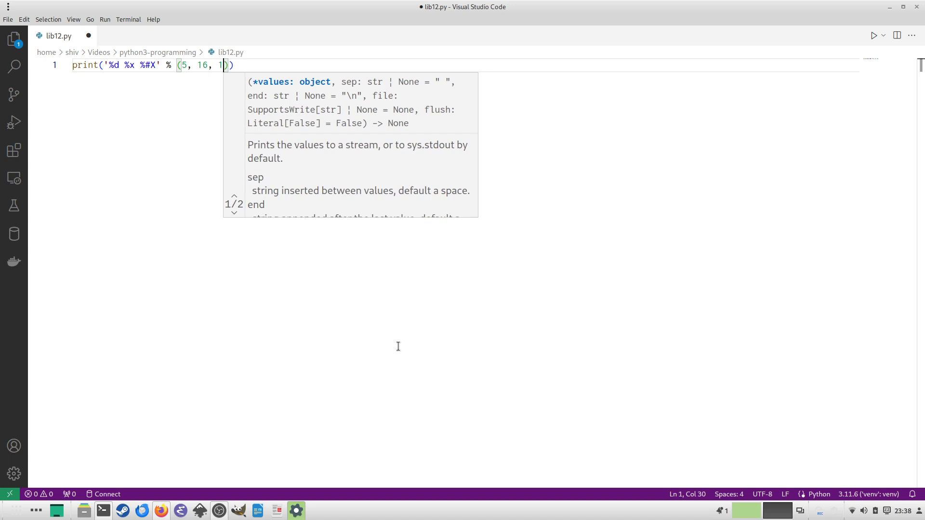
pyautogui.write('16')
pyautogui.hotkey('alt', 'Tab')
pyautogui.press('Up')
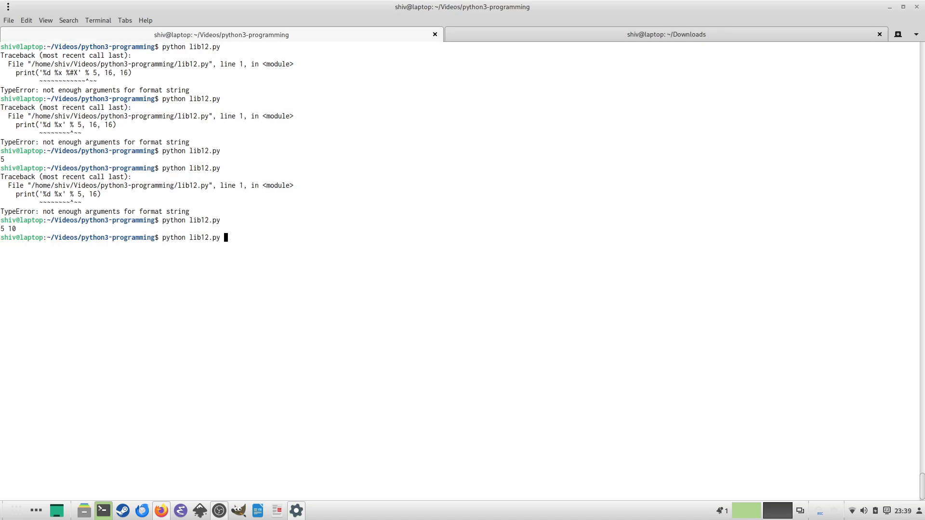
pyautogui.press('Return')
# Correct the third value to 10, save, and rerun, printing '5 10 0XA'.
pyautogui.hotkey('alt', 'Tab')
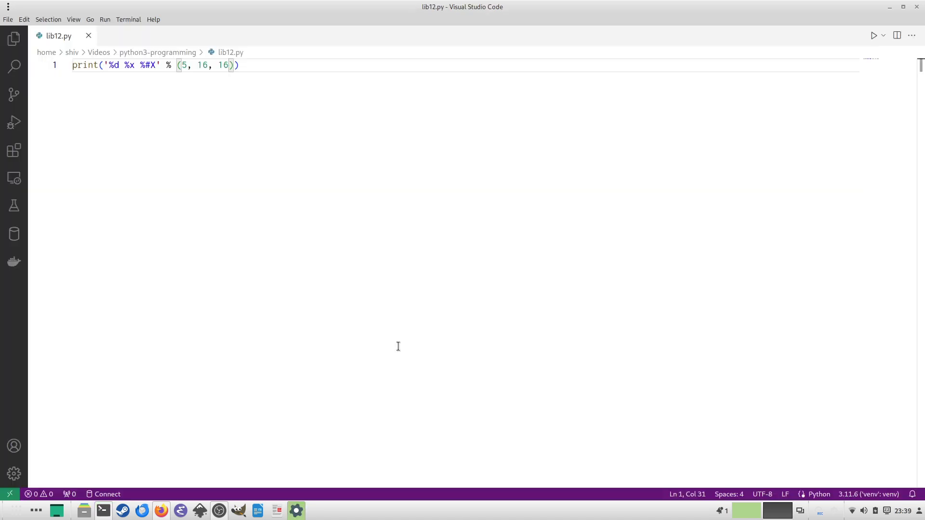
pyautogui.press('BackSpace')
pyautogui.write('6')
pyautogui.hotkey('ctrl', 's')
pyautogui.hotkey('alt', 'Tab')
pyautogui.press('Up')
pyautogui.press('Return')
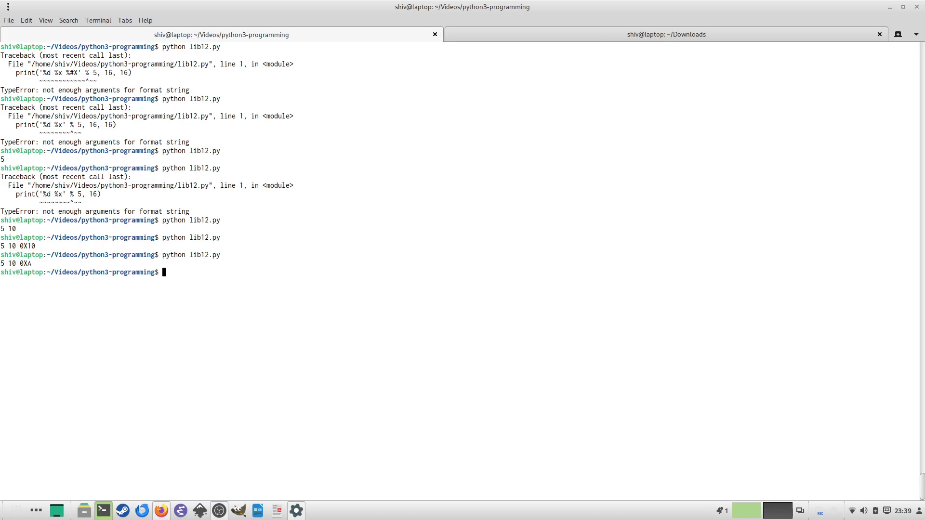
# Highlight the 0XA and 10 results in the terminal output.
pyautogui.doubleClick(27, 264)
pyautogui.doubleClick(12, 264)
pyautogui.click(3, 264)
pyautogui.hotkey('alt', 'Tab')
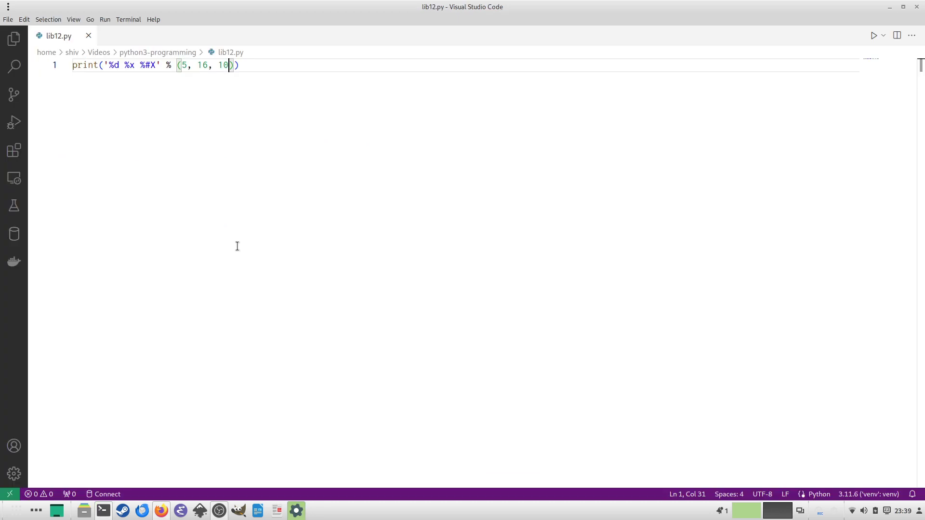
pyautogui.hotkey('alt', 'Tab')
pyautogui.hotkey('alt', 'Tab')
pyautogui.scroll(3, 212, 280)
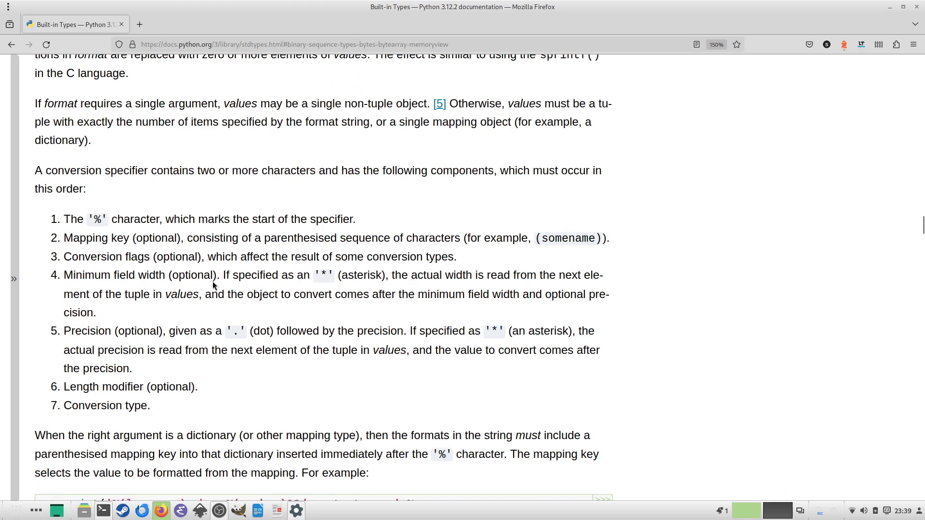
pyautogui.scroll(2, 212, 280)
pyautogui.scroll(-2, 212, 280)
pyautogui.scroll(3, 212, 281)
pyautogui.scroll(-8, 212, 280)
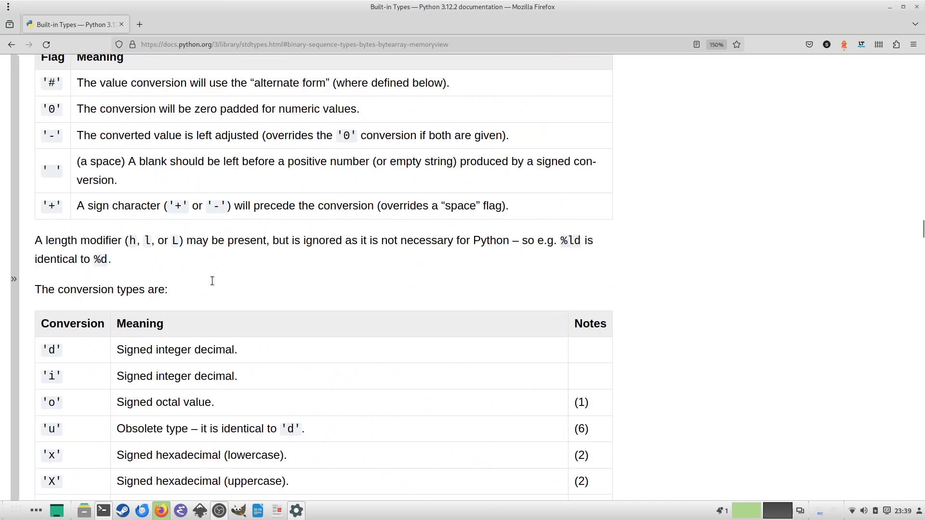
pyautogui.scroll(-4, 213, 286)
pyautogui.scroll(-3, 214, 286)
pyautogui.scroll(3, 213, 286)
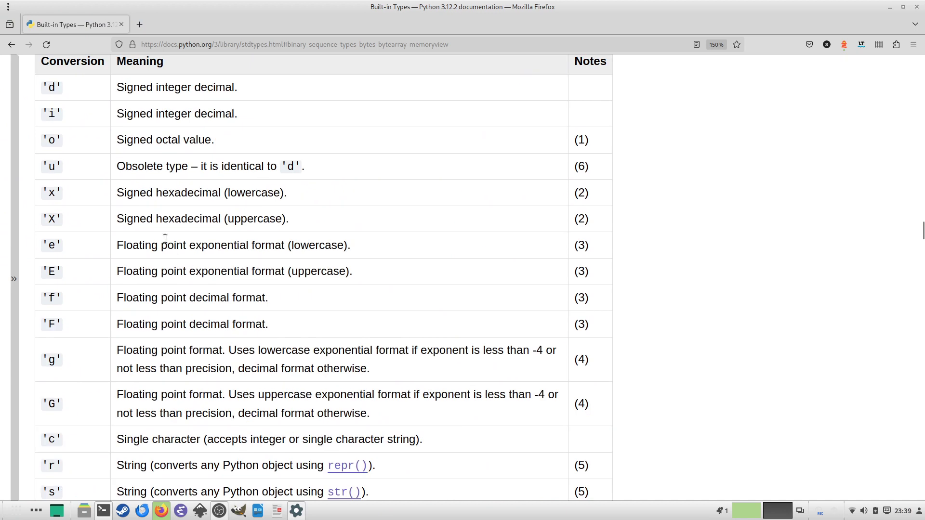
# Add a ' %#o' field with value 8, save, and rerun, printing 0o10.
pyautogui.hotkey('alt', 'Tab')
pyautogui.press('Left')
pyautogui.press('Left')
pyautogui.press('Left')
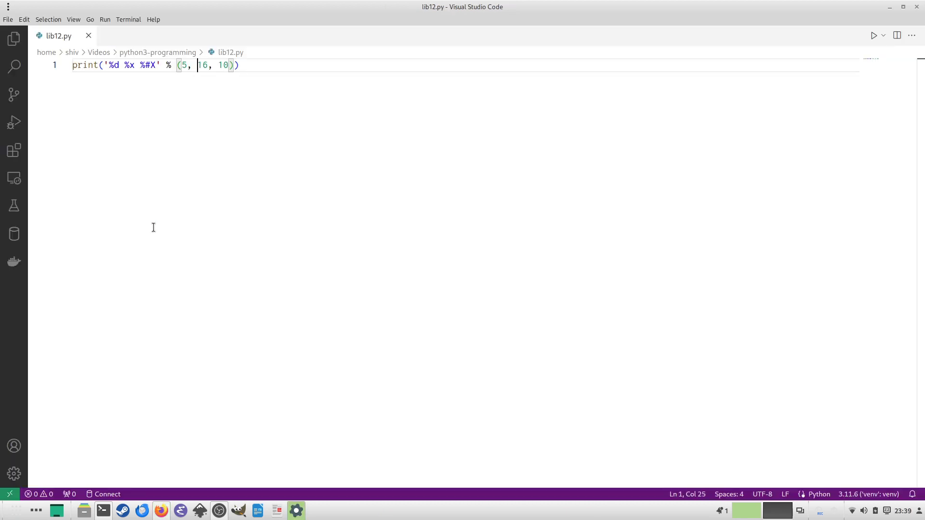
pyautogui.press('Left')
pyautogui.press('Left')
pyautogui.press('Left')
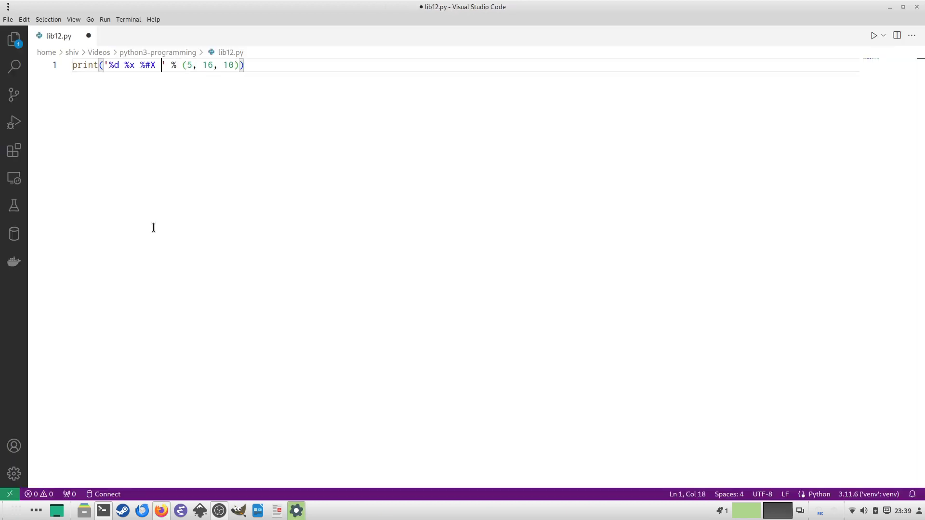
pyautogui.write('%#o')
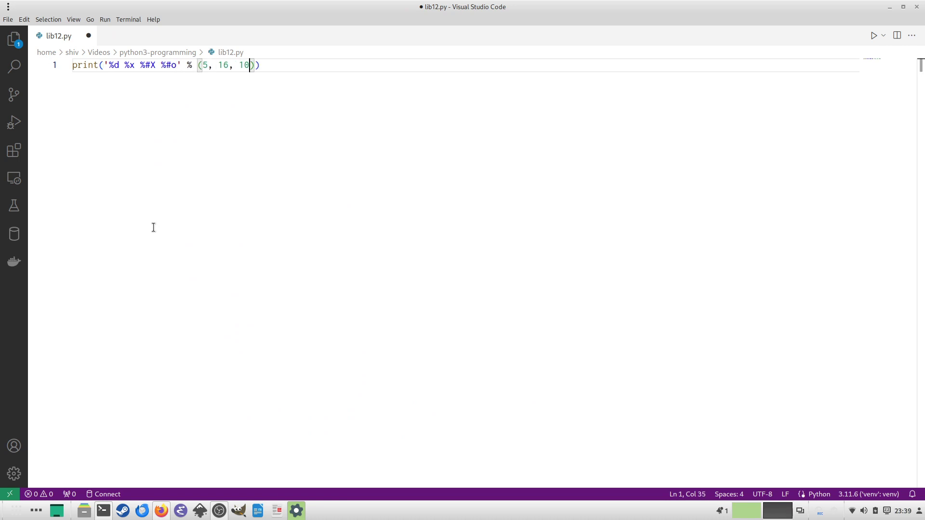
pyautogui.write(', ')
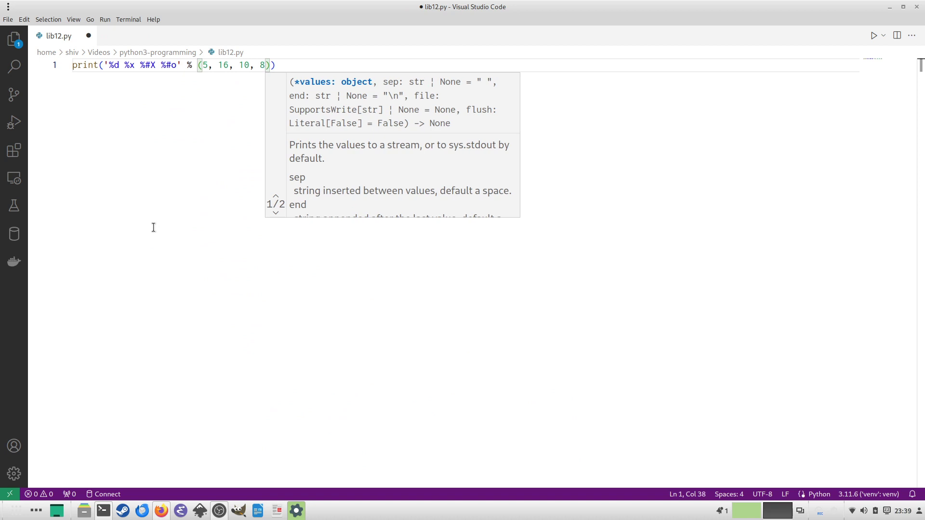
pyautogui.write('8')
pyautogui.hotkey('ctrl', 's')
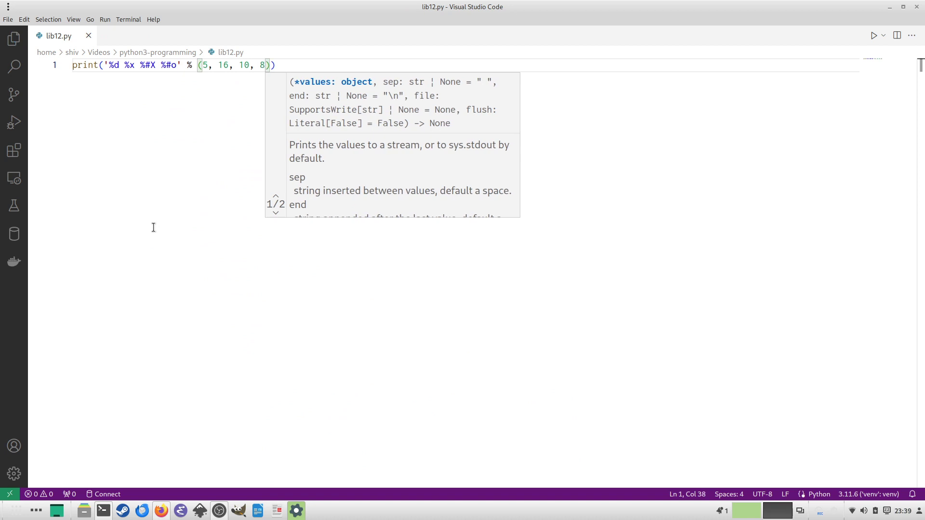
pyautogui.hotkey('alt', 'Tab')
pyautogui.hotkey('alt', 'Tab')
pyautogui.hotkey('alt', 'Tab')
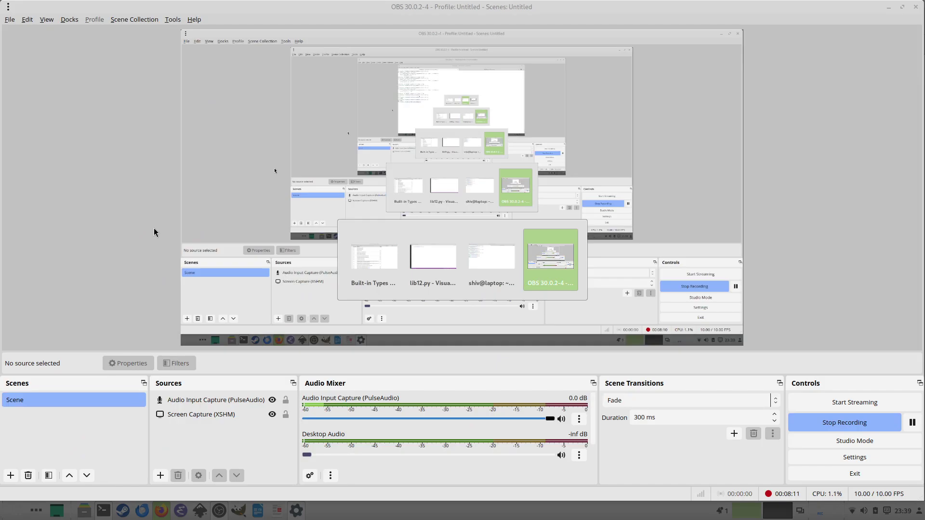
pyautogui.hotkey('alt', 'Tab')
pyautogui.press('Up')
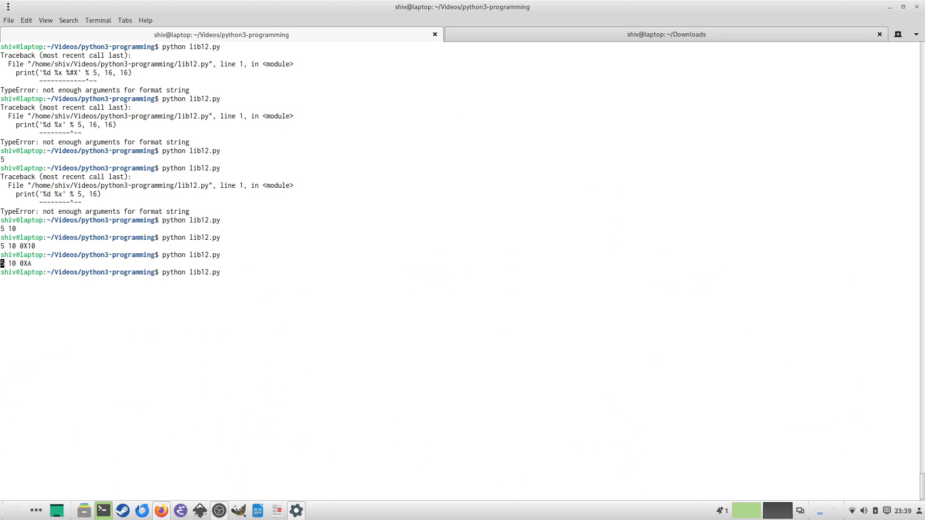
pyautogui.press('Return')
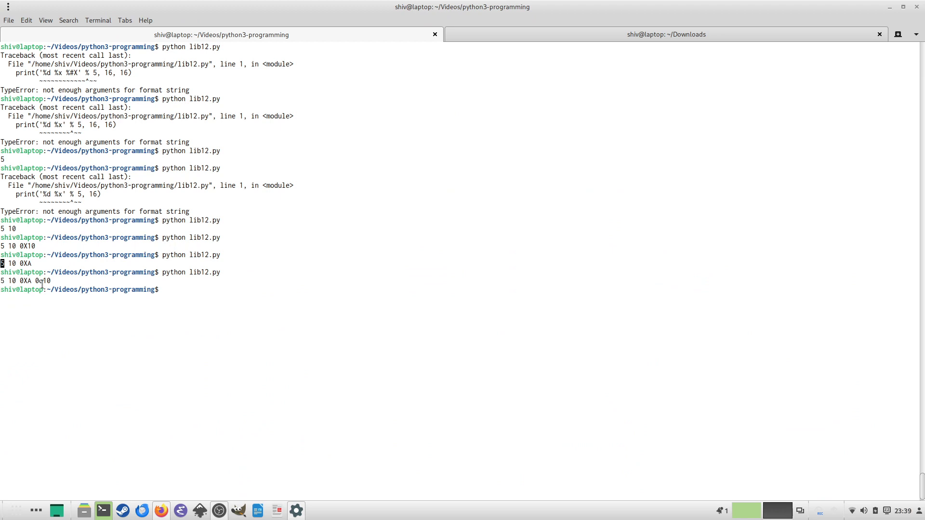
# Highlight the 0o10 output and review the conversion types table in Firefox.
pyautogui.doubleClick(43, 284)
pyautogui.hotkey('alt', 'Tab')
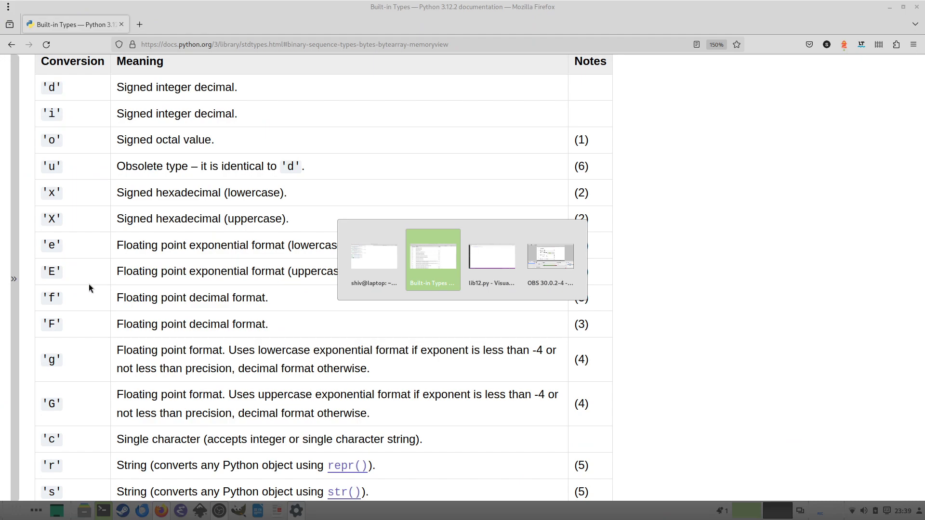
pyautogui.scroll(-5, 184, 265)
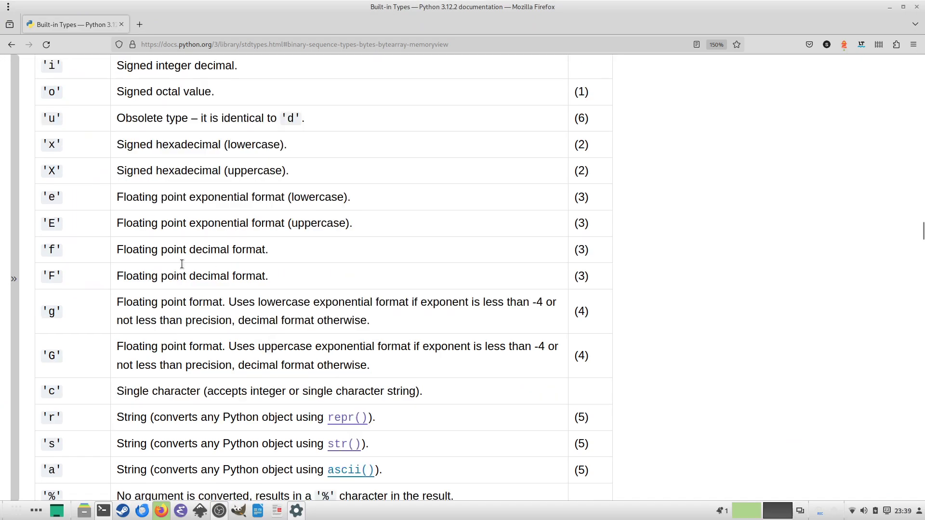
pyautogui.scroll(-4, 174, 249)
pyautogui.scroll(5, 161, 212)
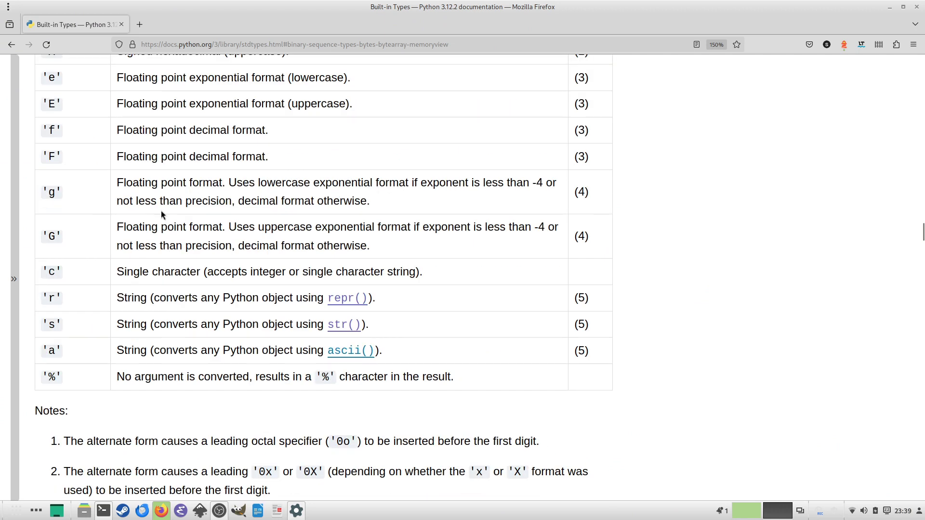
pyautogui.press('alt')
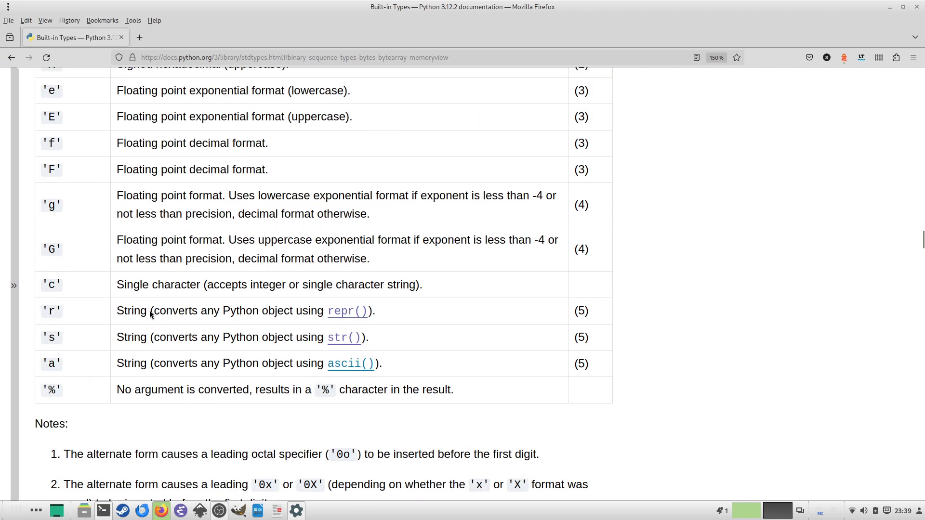
pyautogui.press('alt')
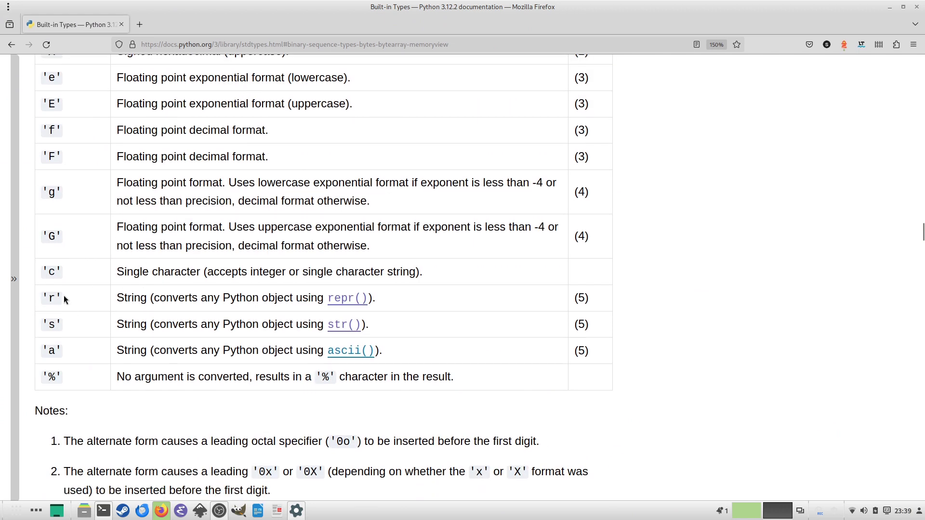
# Add a %c field with value 65 after the octal field, save, and rerun.
pyautogui.hotkey('alt', 'Tab')
pyautogui.hotkey('alt', 'Tab')
pyautogui.hotkey('alt', 'Tab')
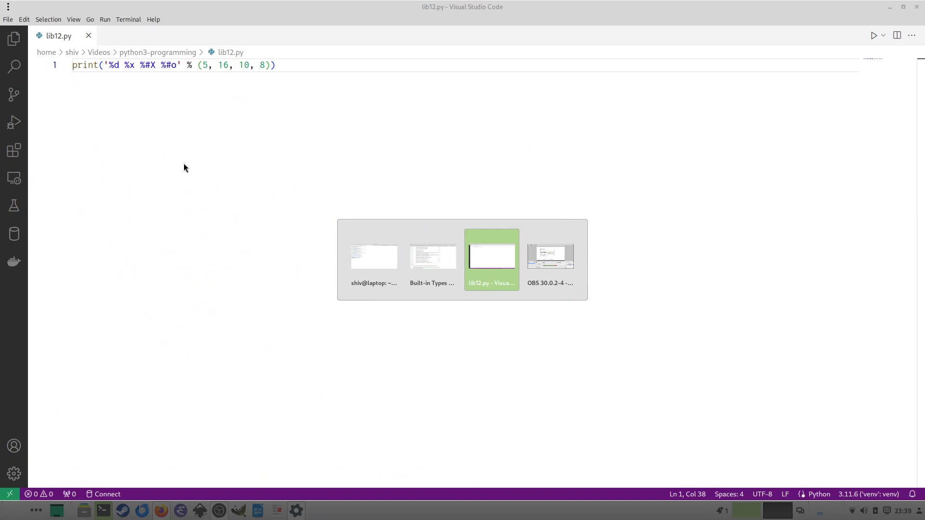
pyautogui.click(177, 65)
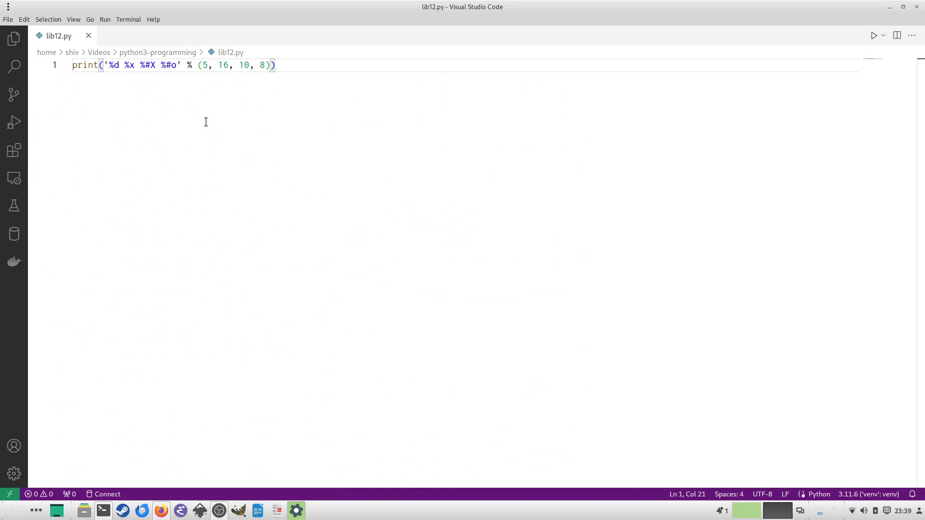
pyautogui.write('c')
pyautogui.press('BackSpace')
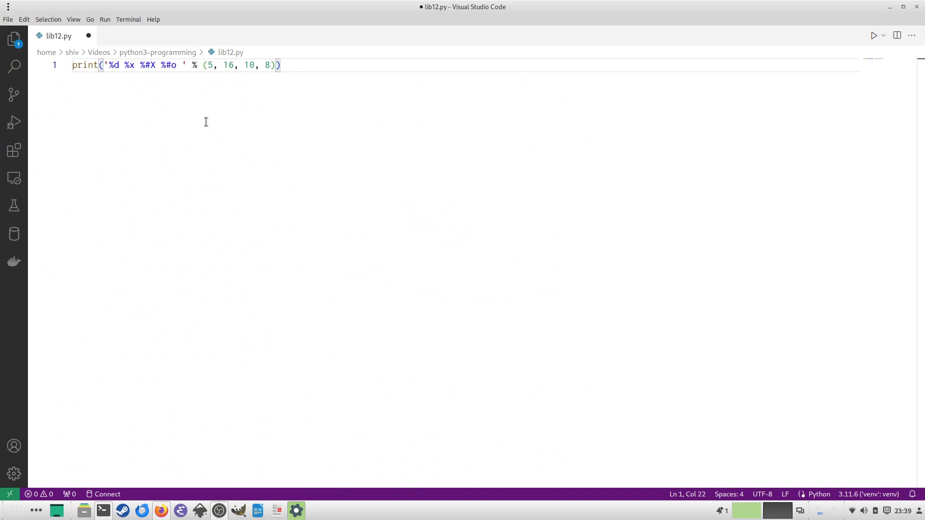
pyautogui.write('%c')
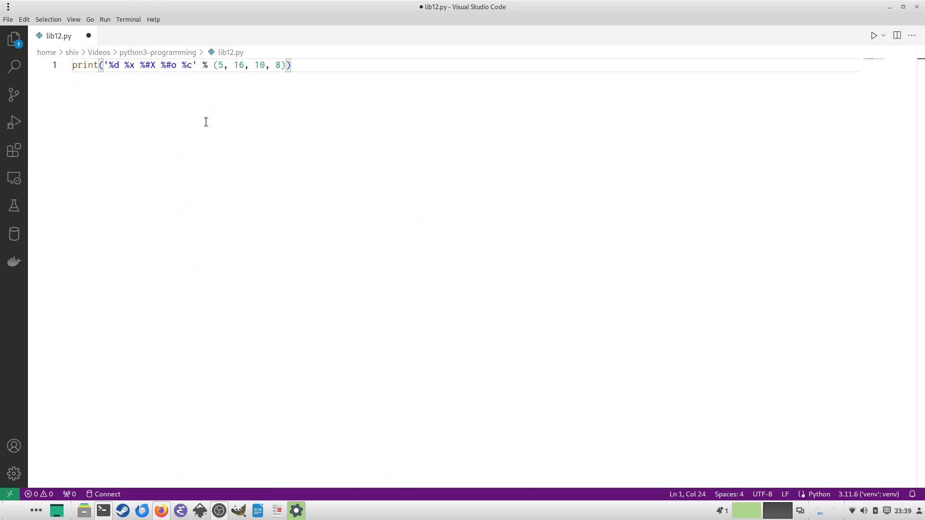
pyautogui.press('End')
pyautogui.press('Left')
pyautogui.press('Left')
pyautogui.write(', ')
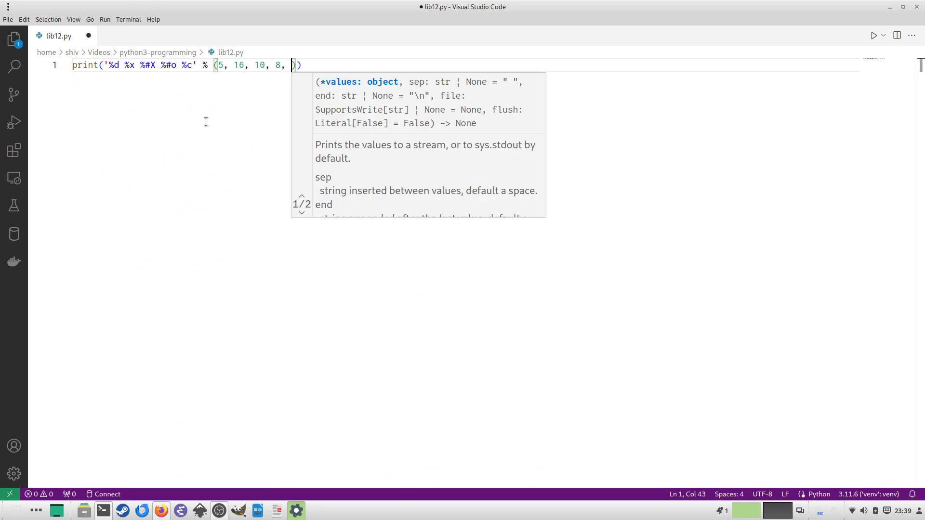
pyautogui.write('65')
pyautogui.hotkey('ctrl', 's')
pyautogui.hotkey('alt', 'Tab')
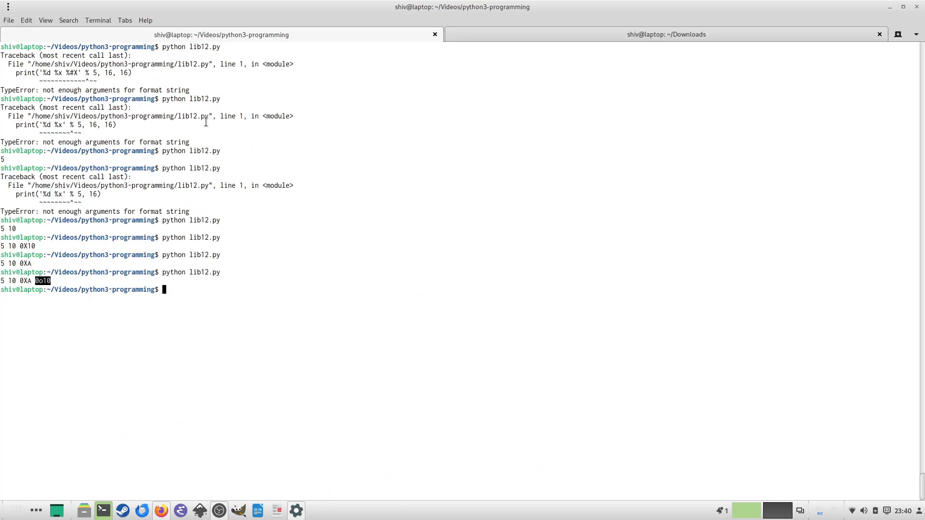
pyautogui.press('Up')
pyautogui.press('Return')
# Add a second %c field with value 25000, save, and rerun.
pyautogui.hotkey('alt', 'Tab')
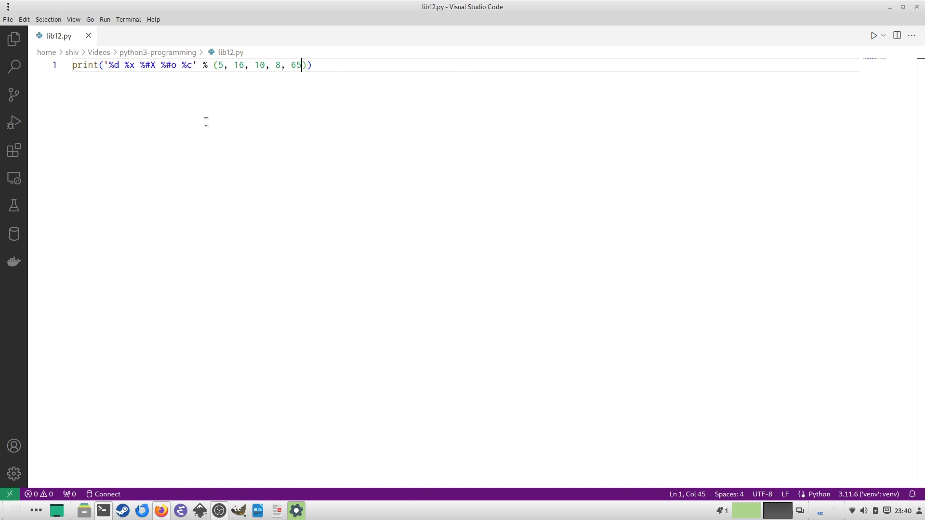
pyautogui.hotkey('ctrl', 'Left')
pyautogui.hotkey('ctrl', 'Left')
pyautogui.hotkey('ctrl', 'Left')
pyautogui.hotkey('ctrl', 'Left')
pyautogui.write('%c')
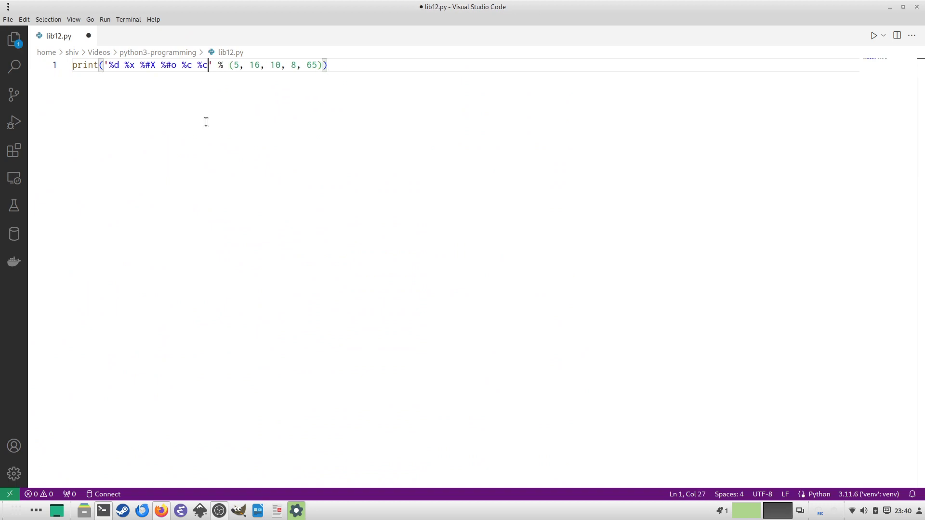
pyautogui.hotkey('ctrl', 'Right')
pyautogui.hotkey('ctrl', 'Right')
pyautogui.hotkey('ctrl', 'Right')
pyautogui.hotkey('ctrl', 'Right')
pyautogui.hotkey('ctrl', 'Right')
pyautogui.hotkey('ctrl', 'Right')
pyautogui.write('2')
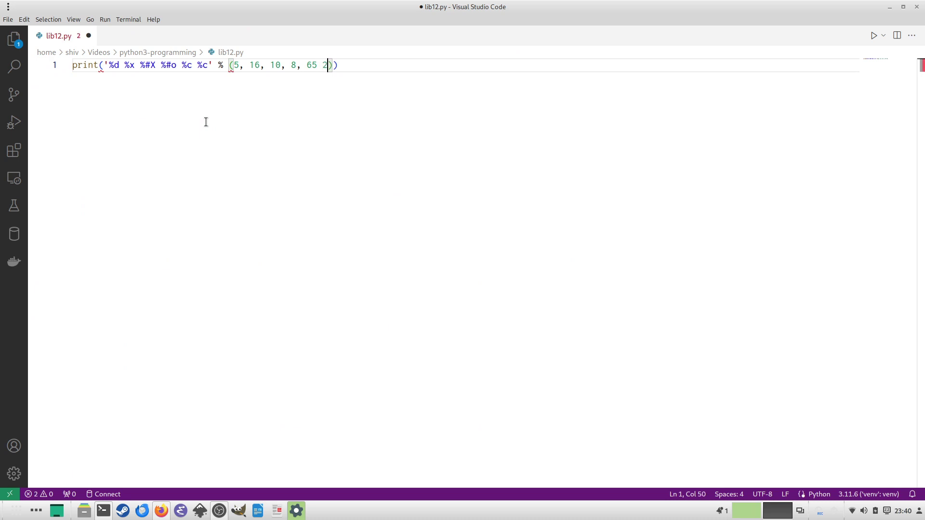
pyautogui.write('5000')
pyautogui.hotkey('ctrl', 's')
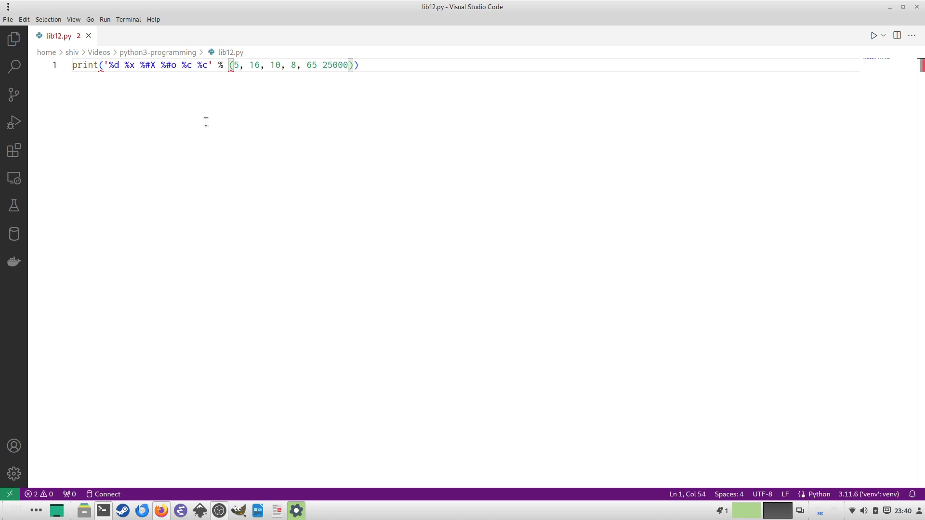
pyautogui.hotkey('alt', 'Tab')
pyautogui.press('Up')
pyautogui.press('Return')
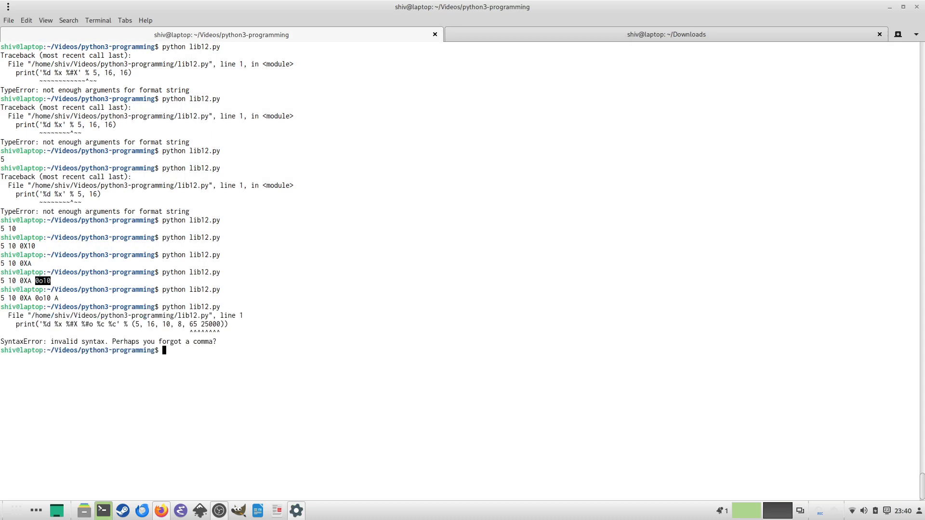
# Fix the comma before 25000 and rerun, printing 'A' plus a glyph.
pyautogui.hotkey('alt', 'Tab')
pyautogui.hotkey('ctrl', 'Left')
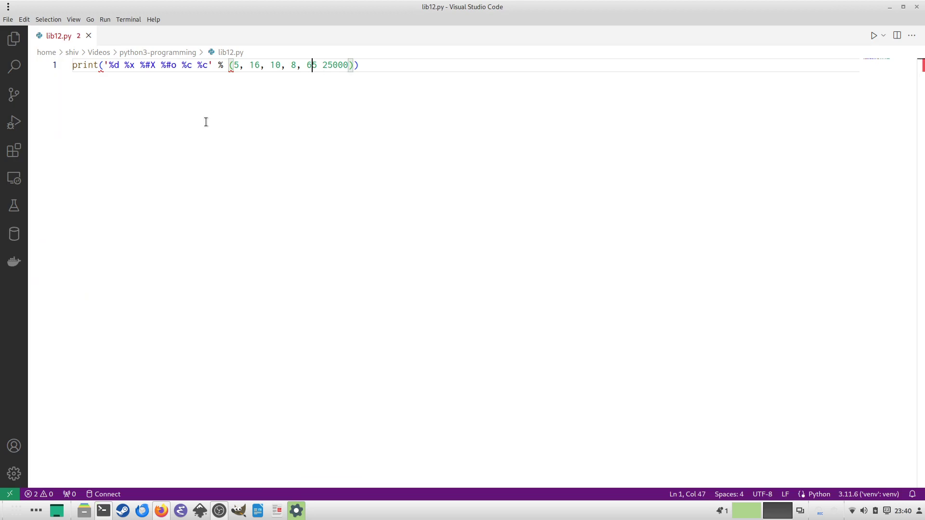
pyautogui.write(',')
pyautogui.hotkey('alt', 'Tab')
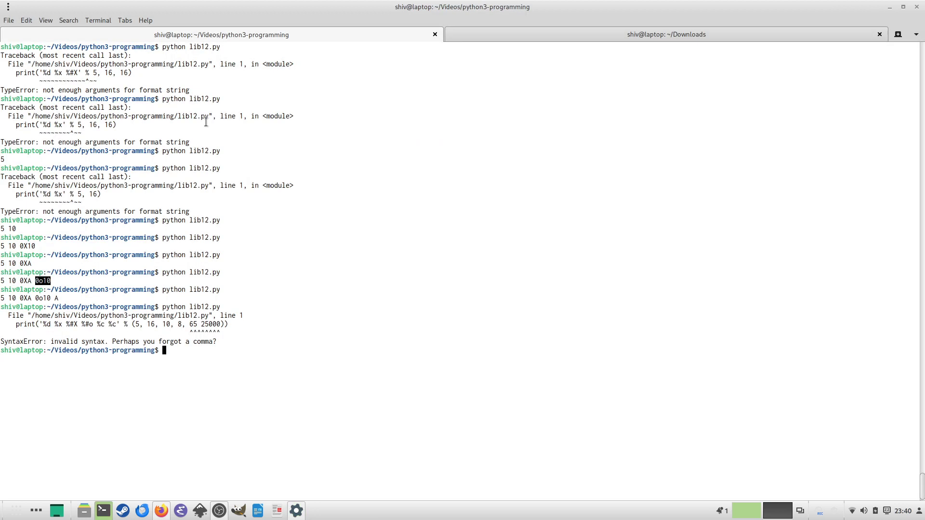
pyautogui.press('Up')
pyautogui.press('Return')
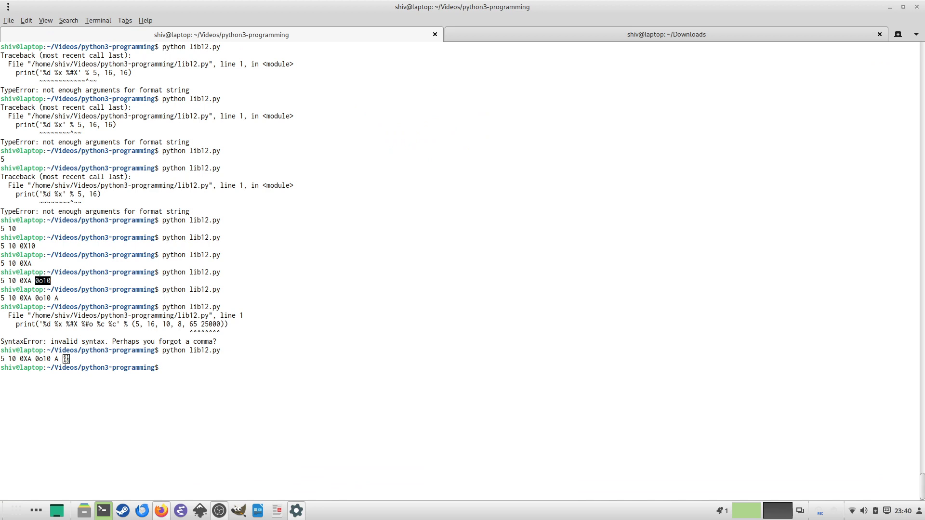
pyautogui.hotkey('alt', 'Tab')
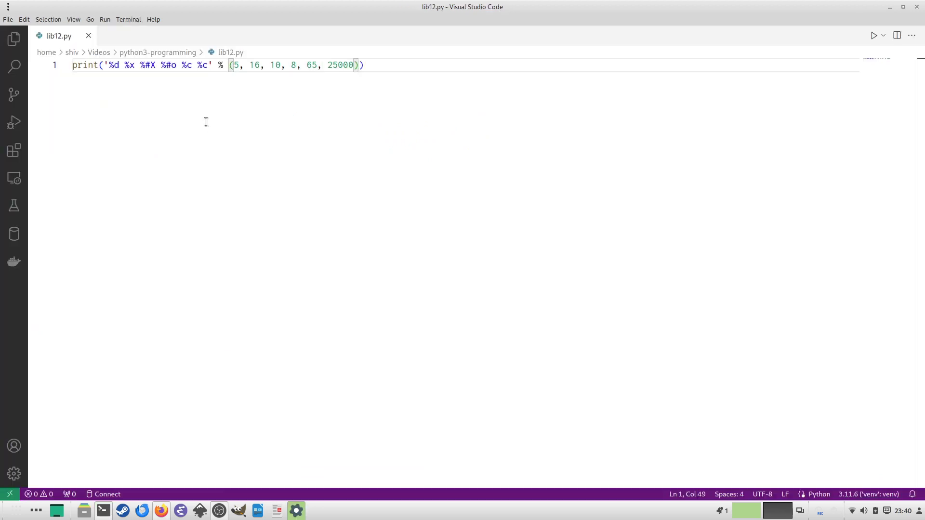
# Insert class A above print, with __repr__ returning 'My class'.
pyautogui.hotkey('ctrl', 'Left')
pyautogui.hotkey('ctrl', 'Left')
pyautogui.hotkey('ctrl', 'Left')
pyautogui.hotkey('ctrl', 'Left')
pyautogui.hotkey('ctrl', 'Left')
pyautogui.hotkey('ctrl', 'Left')
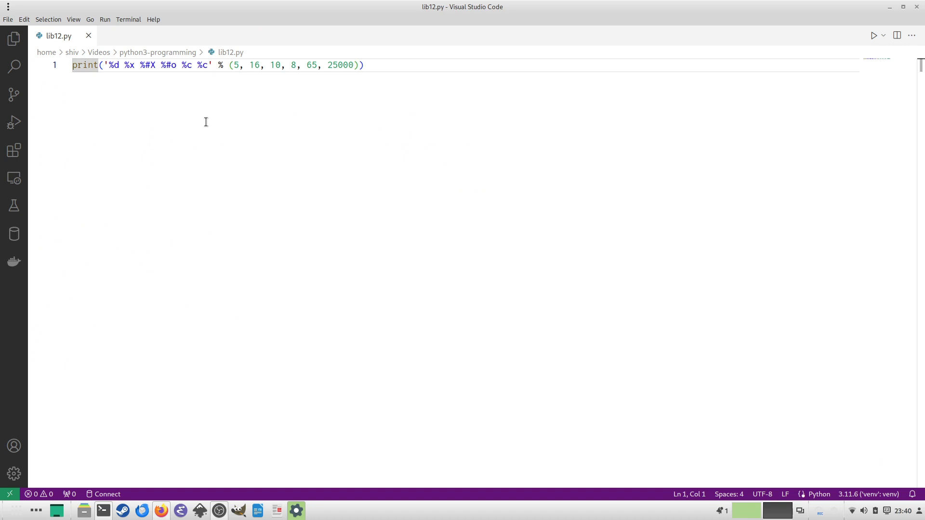
pyautogui.press('Return')
pyautogui.press('Up')
pyautogui.press('Return')
pyautogui.press('Up')
pyautogui.write('c')
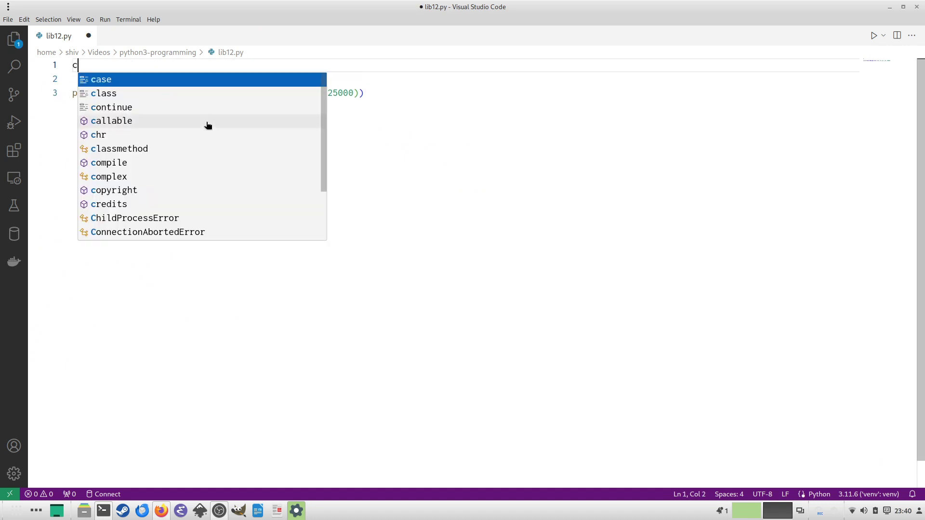
pyautogui.write('lass A')
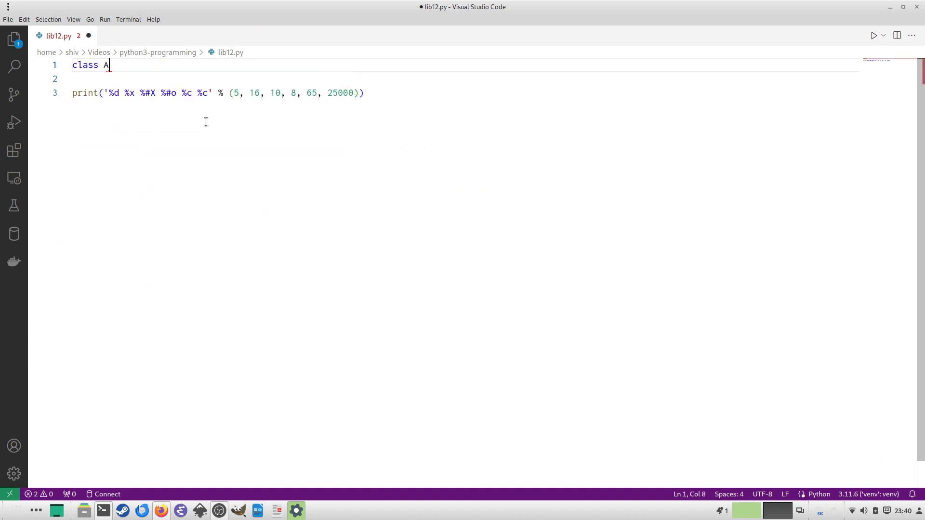
pyautogui.write(':')
pyautogui.press('Return')
pyautogui.write('def ')
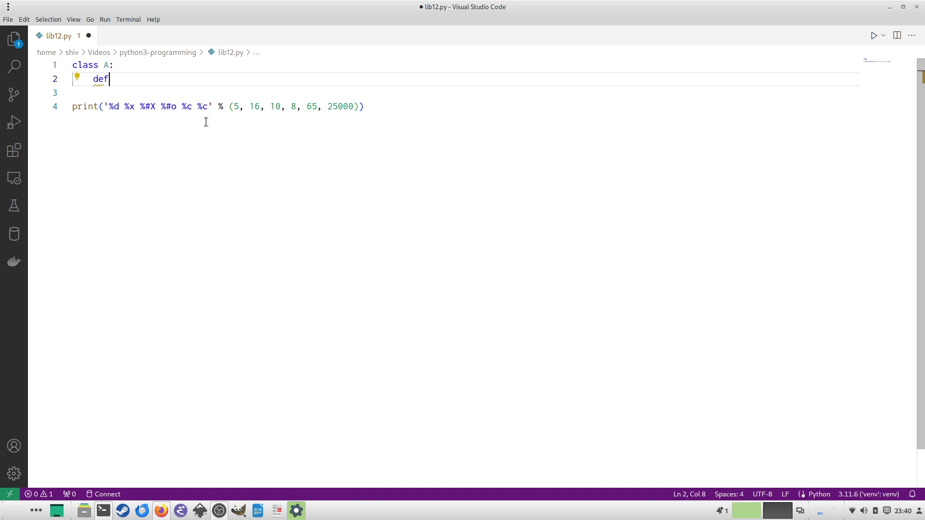
pyautogui.write('__rep')
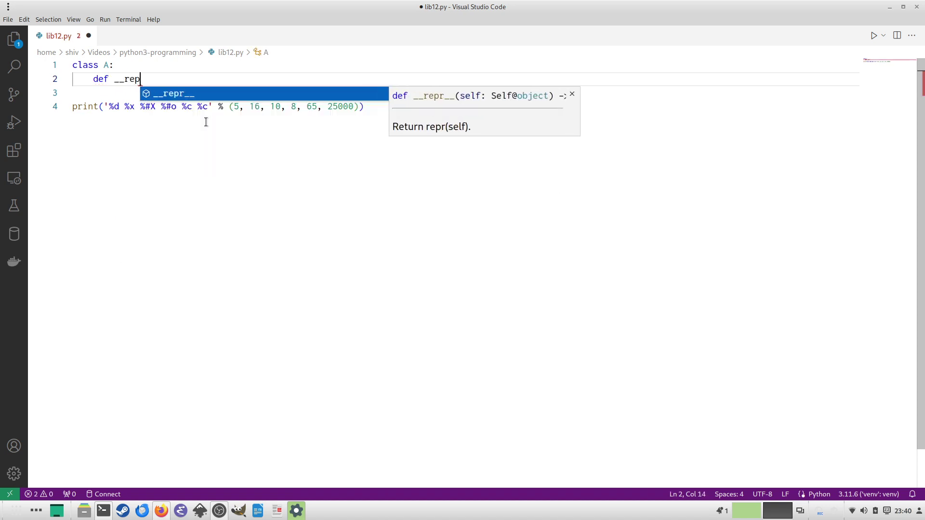
pyautogui.write('r__')
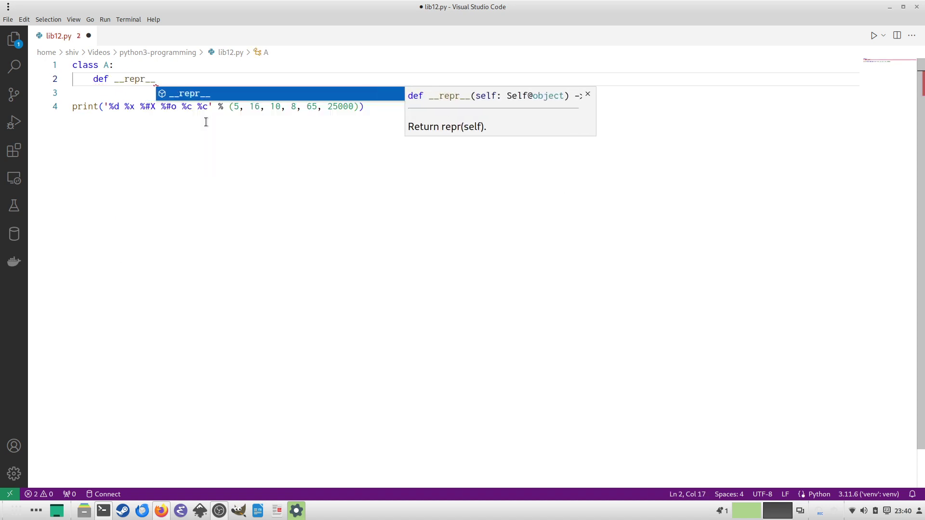
pyautogui.write('():')
pyautogui.press('Return')
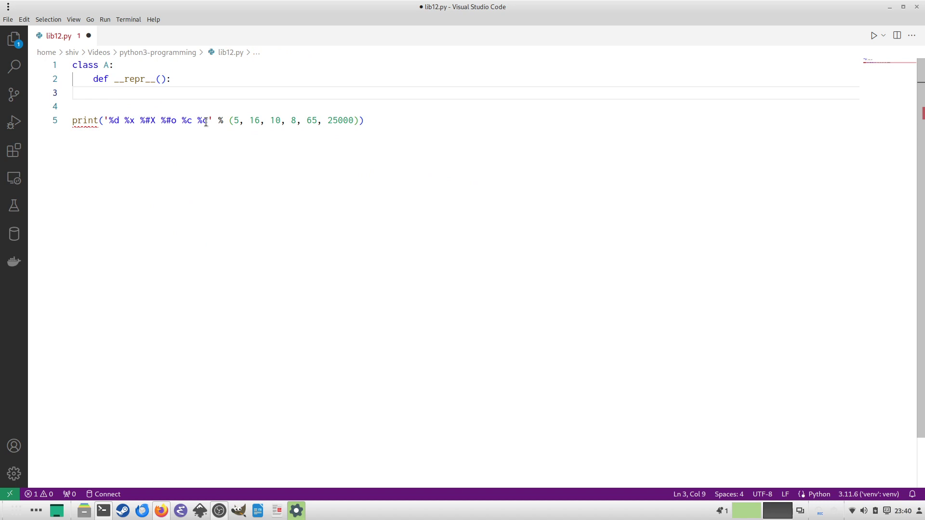
pyautogui.write('return ')
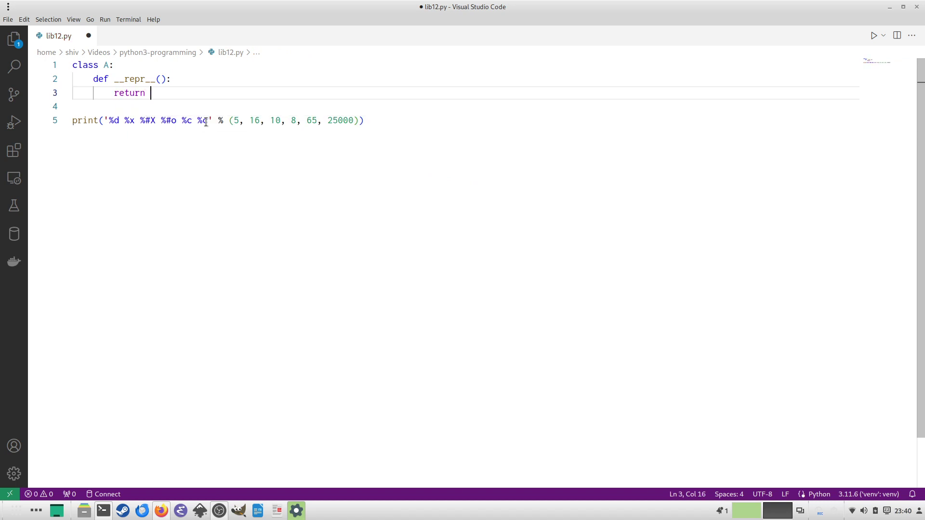
pyautogui.write("'My c")
pyautogui.write('lass')
pyautogui.press('Down')
pyautogui.press('Down')
# Change the print call to '%r' % A(), save, and recall the run command in the terminal.
pyautogui.press('End')
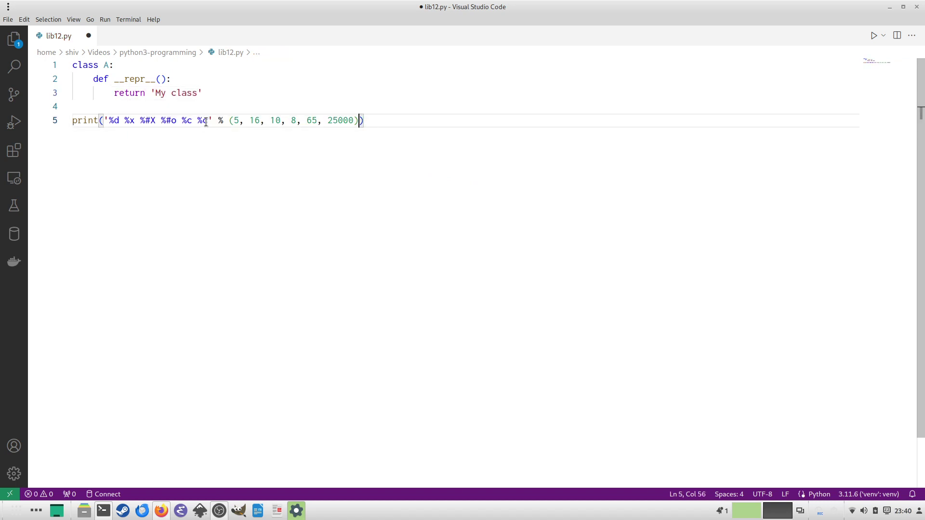
pyautogui.hotkey('ctrl', 'shift', 'Left')
pyautogui.hotkey('ctrl', 'shift', 'Left')
pyautogui.hotkey('ctrl', 'shift', 'Left')
pyautogui.hotkey('ctrl', 'shift', 'Left')
pyautogui.hotkey('ctrl', 'shift', 'Left')
pyautogui.hotkey('ctrl', 'shift', 'Left')
pyautogui.hotkey('ctrl', 'shift', 'Left')
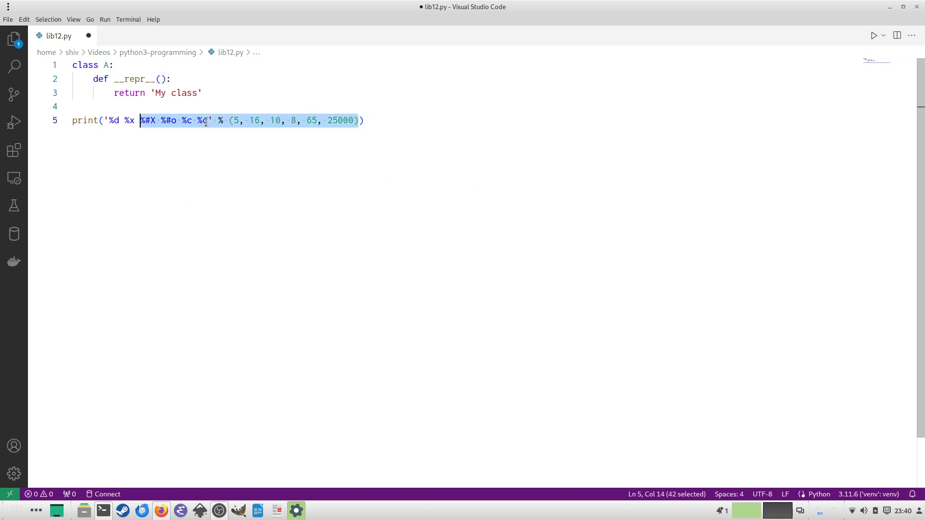
pyautogui.hotkey('ctrl', 'shift', 'Left')
pyautogui.hotkey('ctrl', 'shift', 'Left')
pyautogui.hotkey('ctrl', 'shift', 'Left')
pyautogui.press('BackSpace')
pyautogui.write("rint('%r")
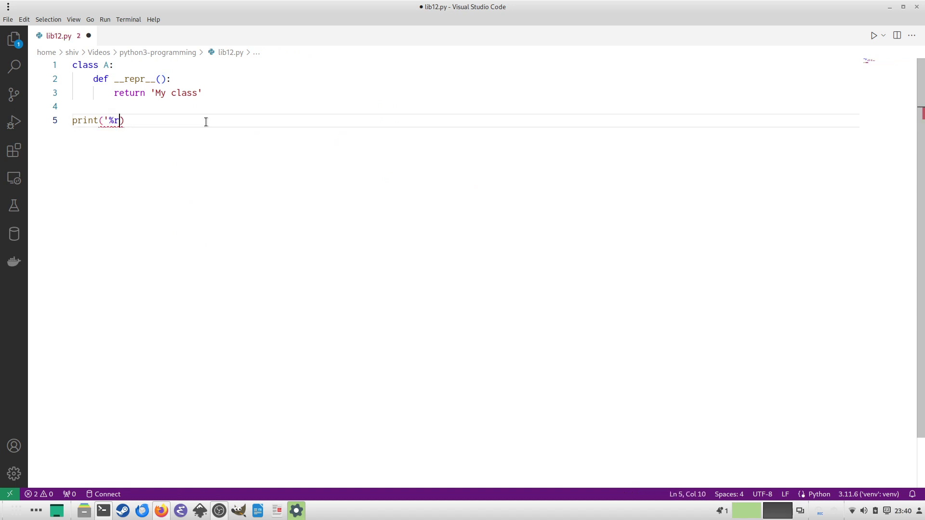
pyautogui.write("'")
pyautogui.write(' % A()')
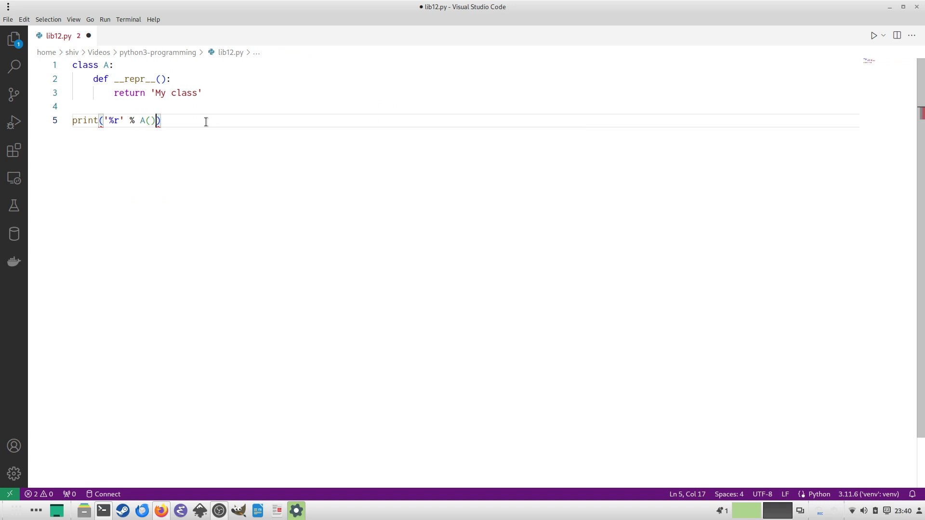
pyautogui.hotkey('ctrl', 's')
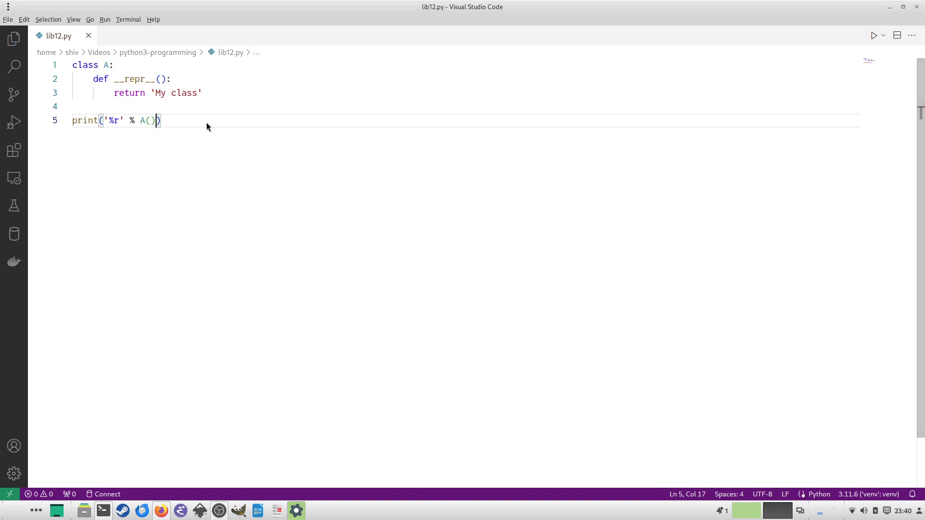
pyautogui.hotkey('alt', 'Tab')
pyautogui.press('Up')
# Run the script, then add self to __repr__'s parameters and save.
pyautogui.press('Return')
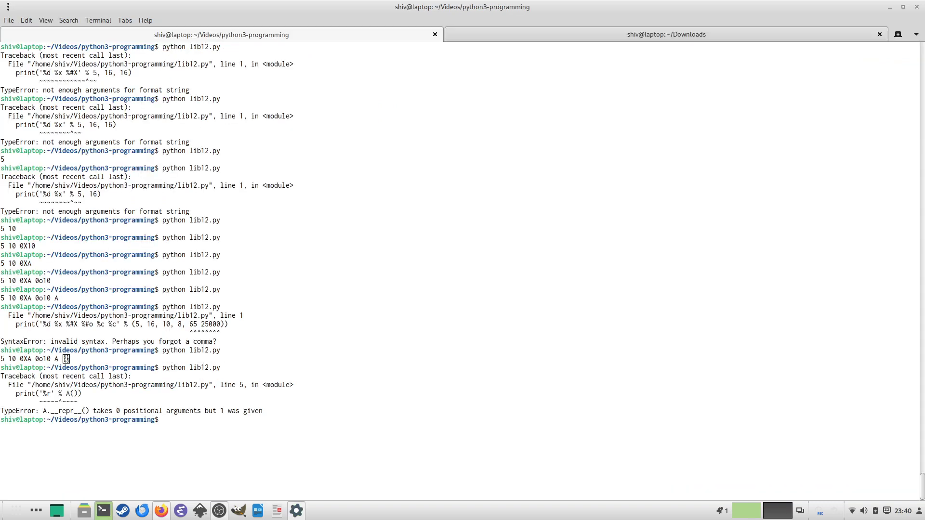
pyautogui.hotkey('alt', 'Tab')
pyautogui.press('Up')
pyautogui.press('Up')
pyautogui.press('Up')
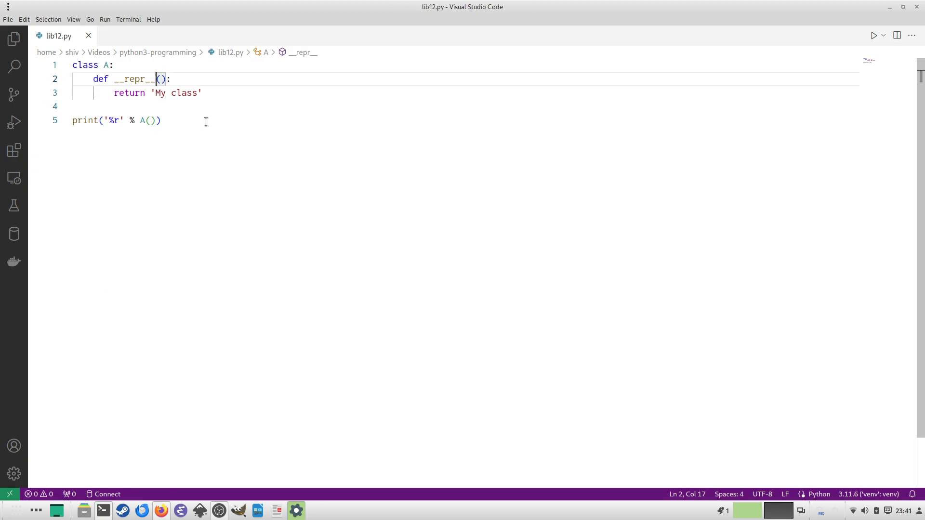
pyautogui.press('Right')
pyautogui.write('self')
pyautogui.hotkey('ctrl', 's')
# Rerun python lib12.py so it prints 'My class'.
pyautogui.hotkey('alt', 'Tab')
pyautogui.press('Up')
pyautogui.press('Return')
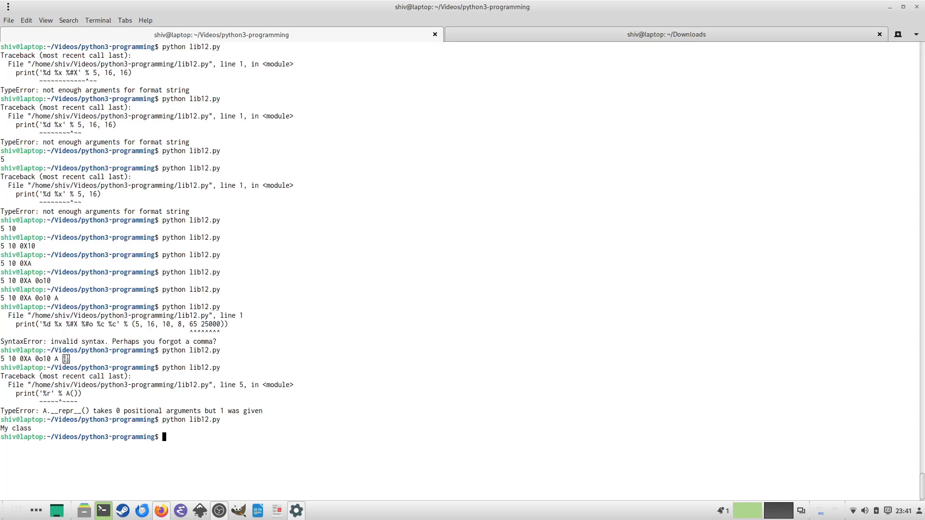
# Add a new indented line after __repr__'s return statement.
pyautogui.hotkey('alt', 'Tab')
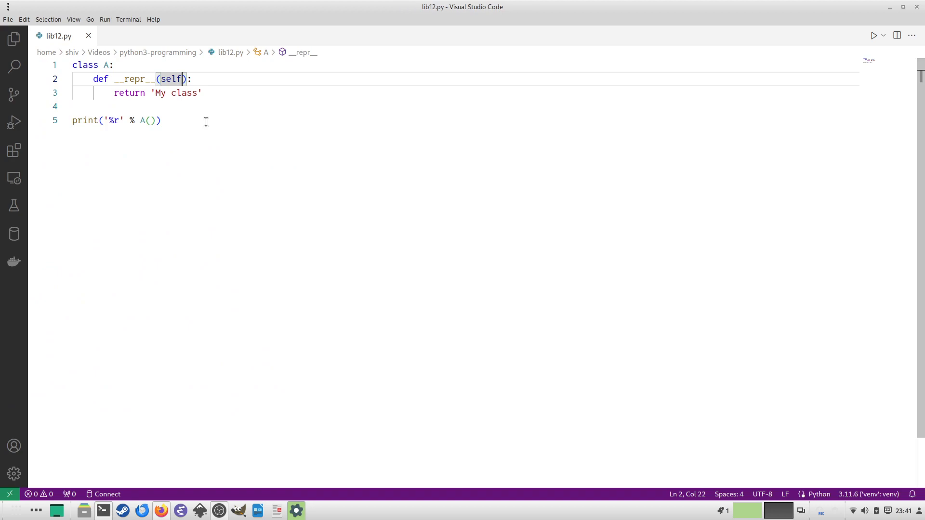
pyautogui.press('Down')
pyautogui.press('Right')
pyautogui.press('Right')
pyautogui.press('Right')
pyautogui.press('Return')
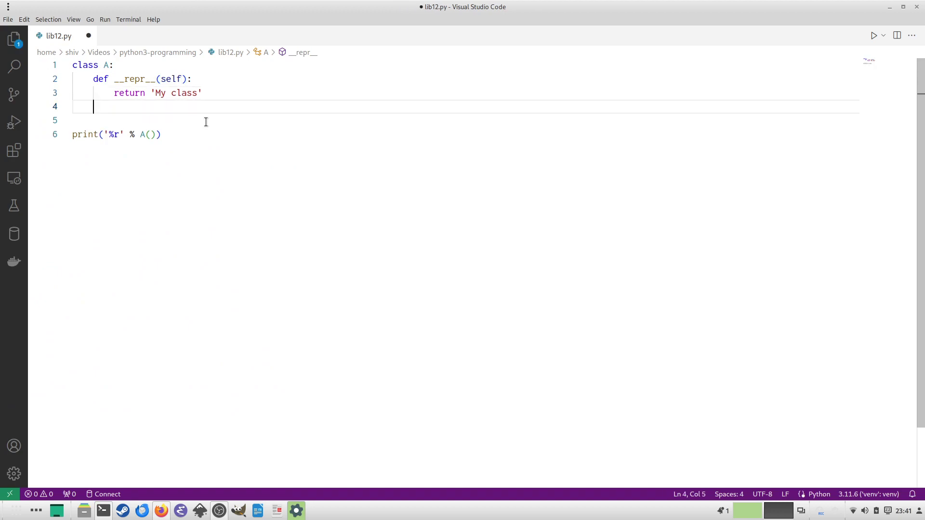
pyautogui.write('def __s')
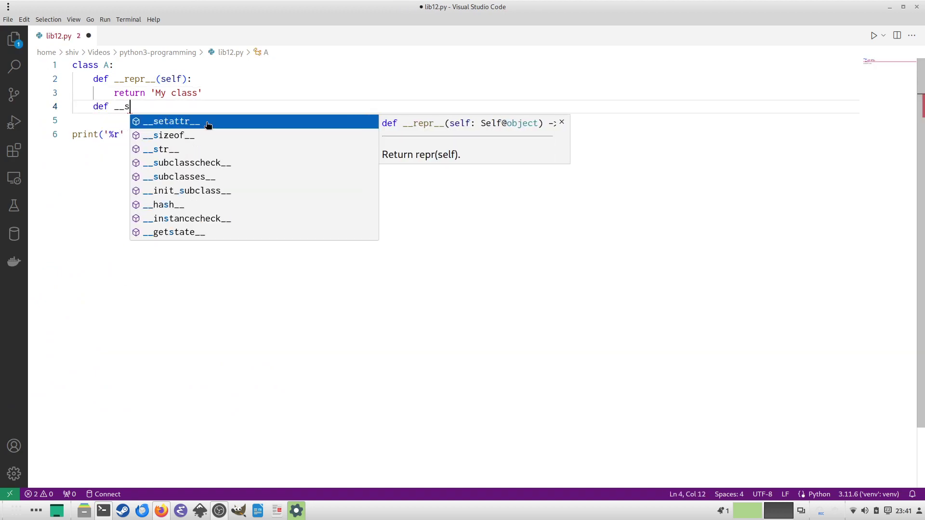
pyautogui.write('tr__')
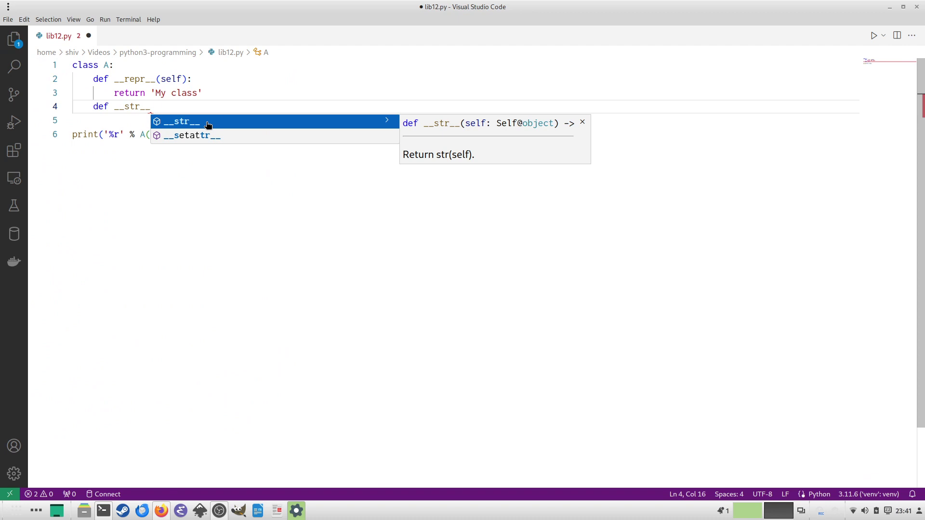
pyautogui.write('(self')
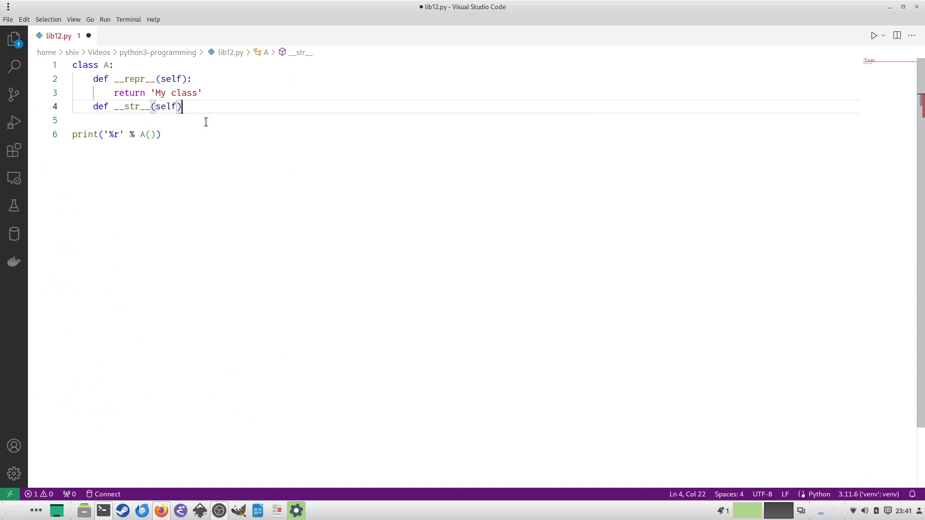
# Define __str__(self) in class A returning 'My class string'.
pyautogui.press('Return')
pyautogui.press('Up')
pyautogui.press('End')
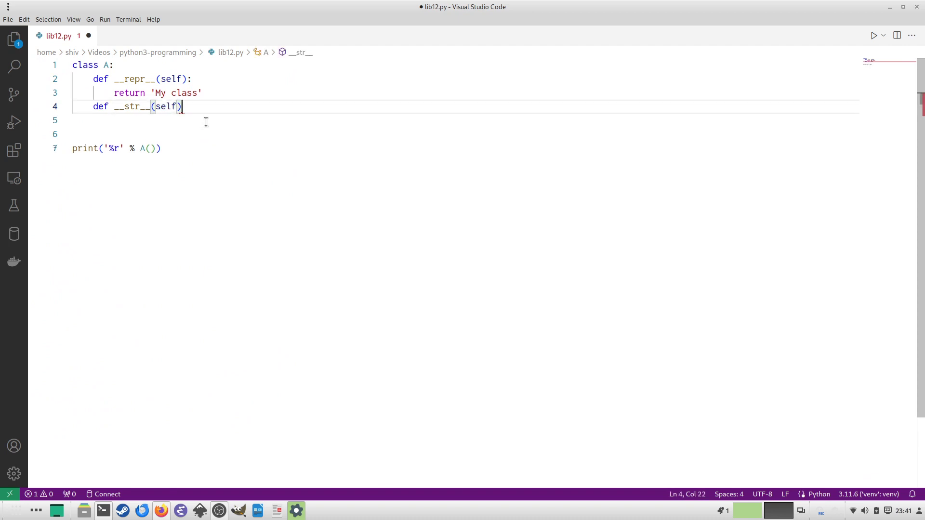
pyautogui.write(':')
pyautogui.press('Down')
pyautogui.write('r')
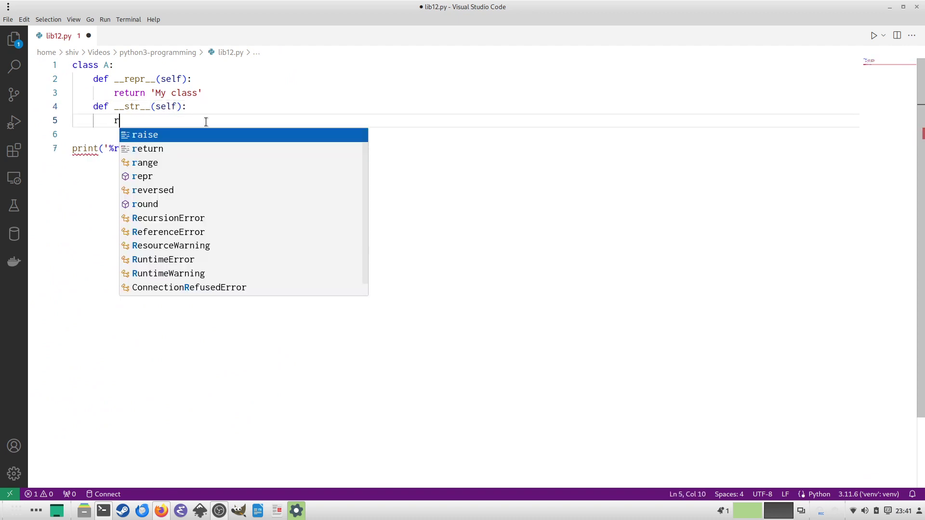
pyautogui.write('eturn')
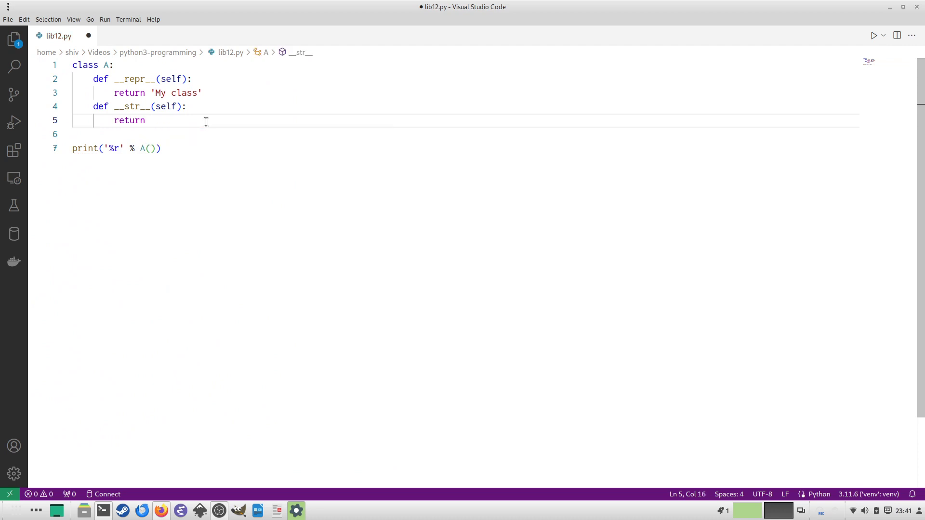
pyautogui.write(' "\'"')
pyautogui.press('BackSpace')
pyautogui.write('"')
pyautogui.press('BackSpace')
pyautogui.press('BackSpace')
pyautogui.write('My s')
pyautogui.write('lass')
pyautogui.write(' string')
# Change the print line to '%r %s' % (A(), A()).
pyautogui.press('Down')
pyautogui.press('Down')
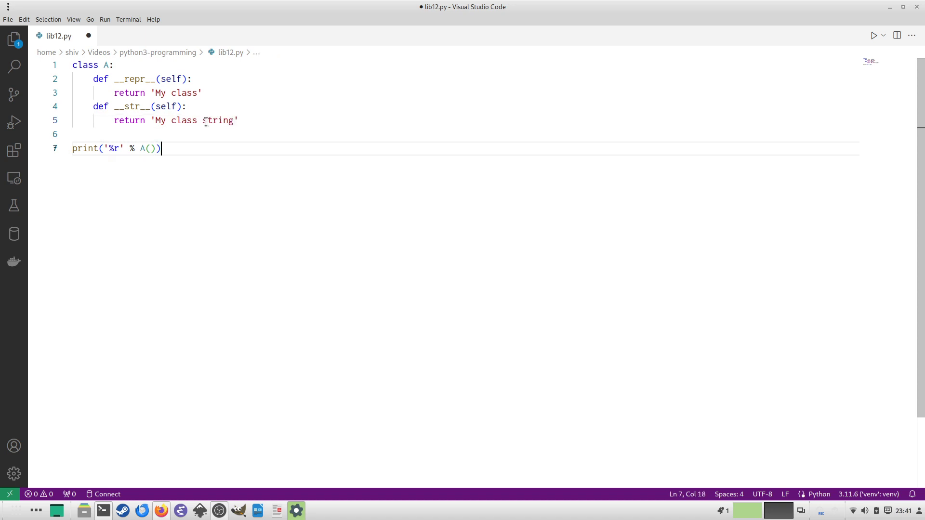
pyautogui.press('Left')
pyautogui.press('Left')
pyautogui.press('Left')
pyautogui.press('Left')
pyautogui.press('Left')
pyautogui.press('Left')
pyautogui.press('Left')
pyautogui.write('%s')
pyautogui.press('End')
pyautogui.press('Left')
pyautogui.press('Left')
pyautogui.press('Left')
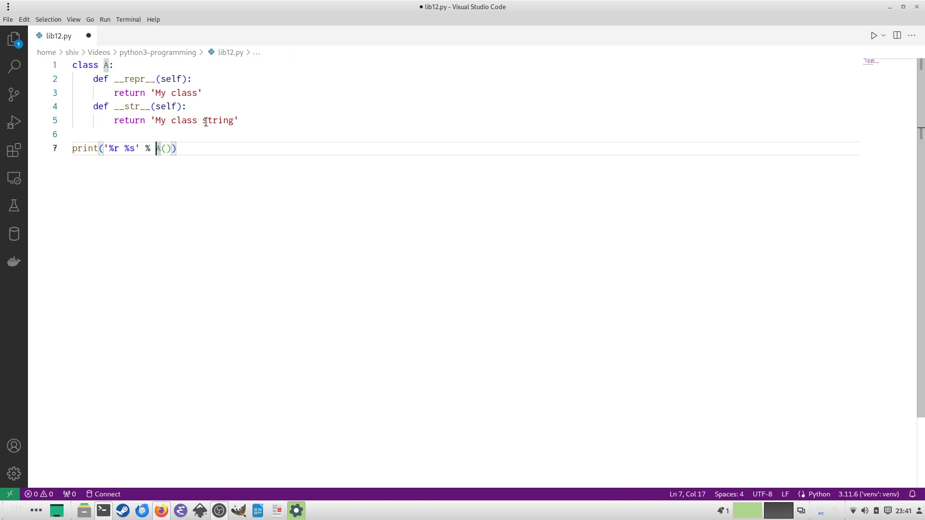
pyautogui.write('(')
pyautogui.press('Right')
pyautogui.press('End')
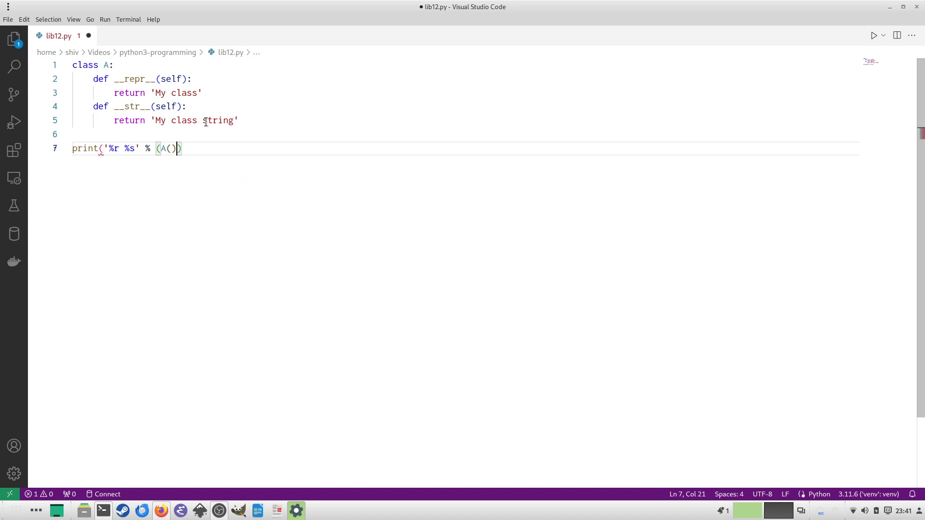
pyautogui.write(')')
pyautogui.press('Left')
pyautogui.write(', ')
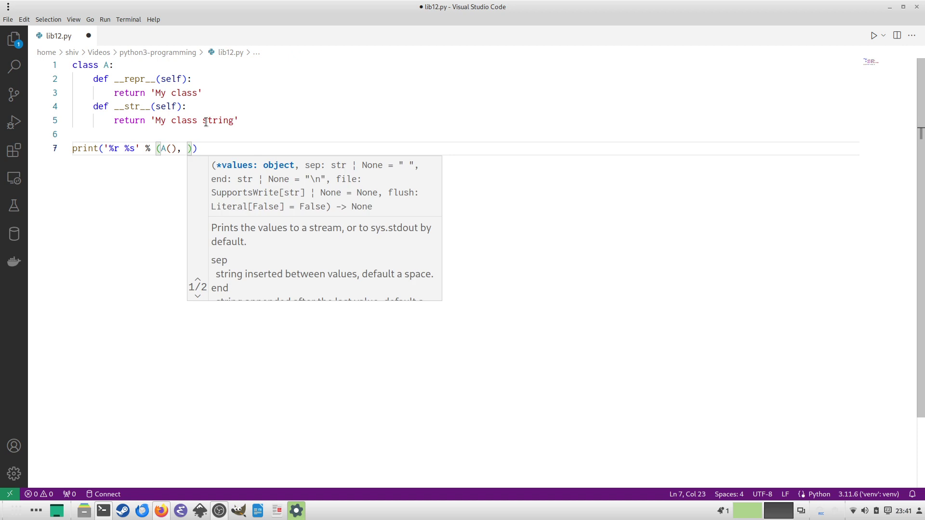
pyautogui.write('A()')
# Save lib12.py and run it to see the '%r %s' output.
pyautogui.hotkey('ctrl', 's')
pyautogui.hotkey('alt', 'Tab')
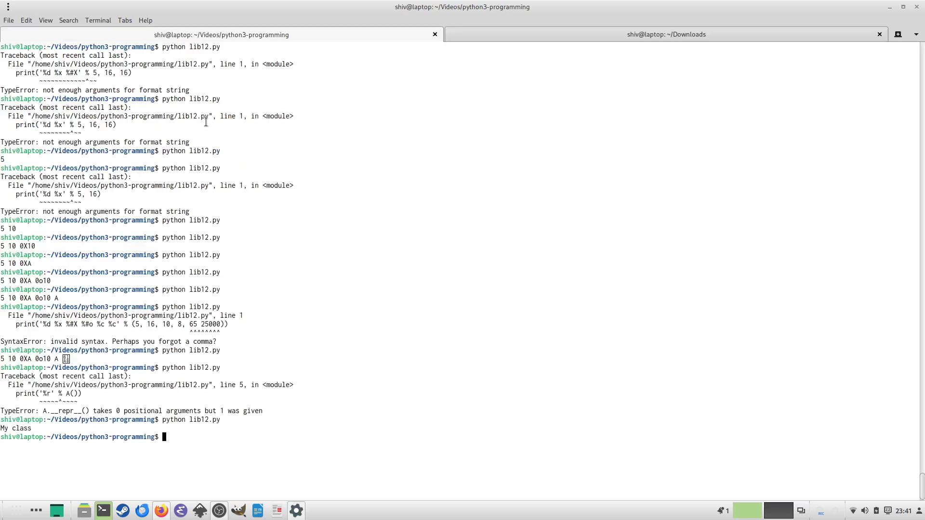
pyautogui.press('Up')
pyautogui.press('Return')
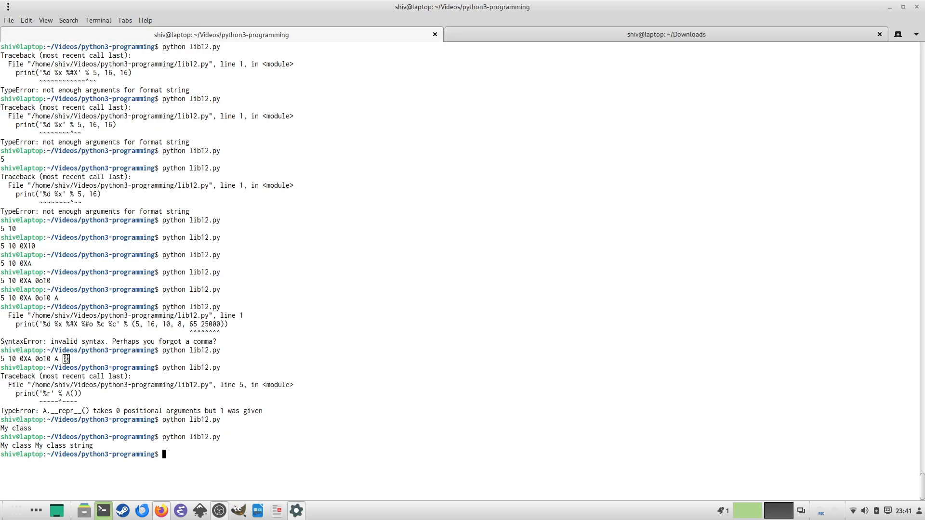
# Add \n to the end of both return strings, save, and rerun.
pyautogui.hotkey('alt', 'Tab')
pyautogui.press('Up')
pyautogui.press('Up')
pyautogui.press('Up')
pyautogui.press('Up')
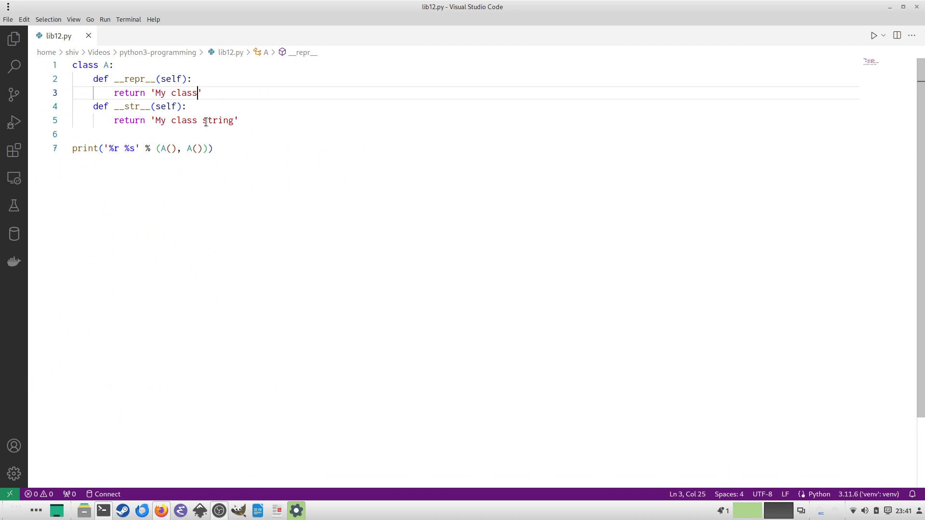
pyautogui.write('\\n')
pyautogui.press('Down')
pyautogui.press('Down')
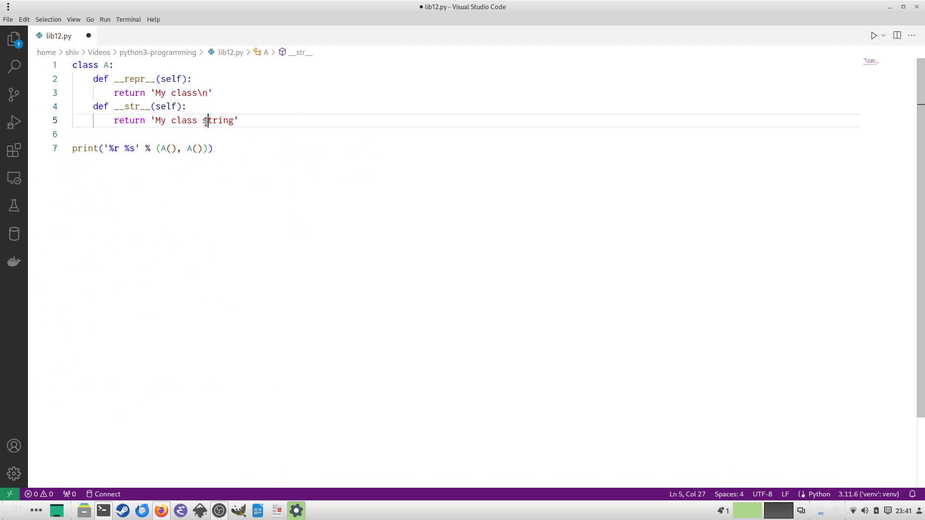
pyautogui.press('Right')
pyautogui.press('Right')
pyautogui.press('Right')
pyautogui.write('\\n')
pyautogui.hotkey('ctrl', 's')
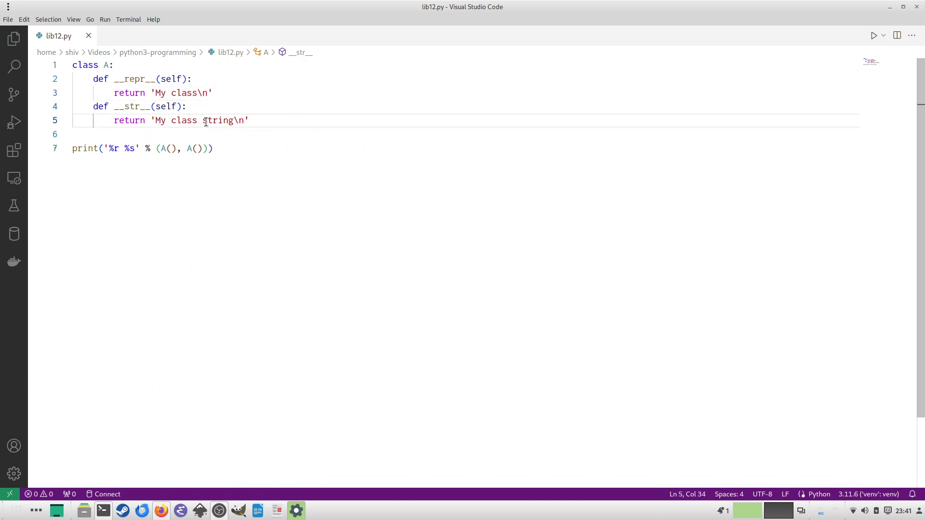
pyautogui.hotkey('alt', 'Tab')
pyautogui.press('Up')
pyautogui.press('Return')
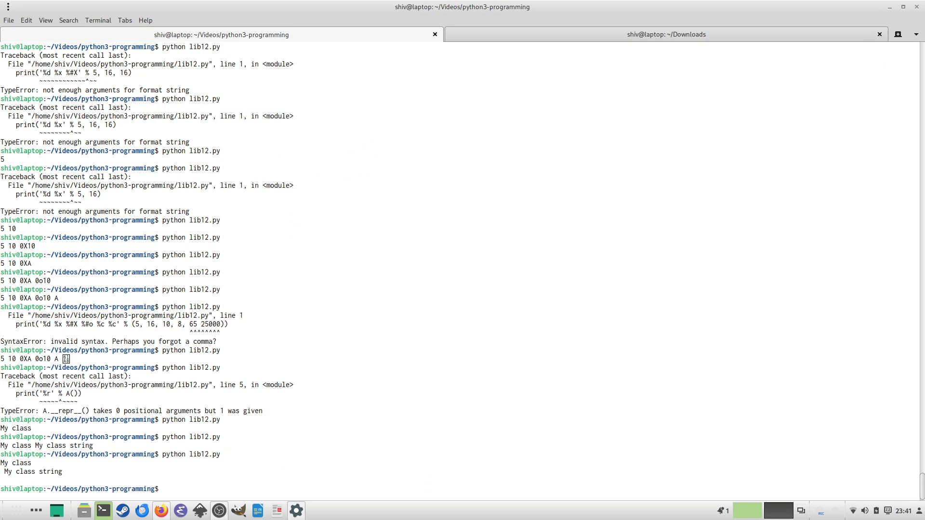
# Remove the space to make the format '%r%s', save, and rerun.
pyautogui.hotkey('alt', 'Tab')
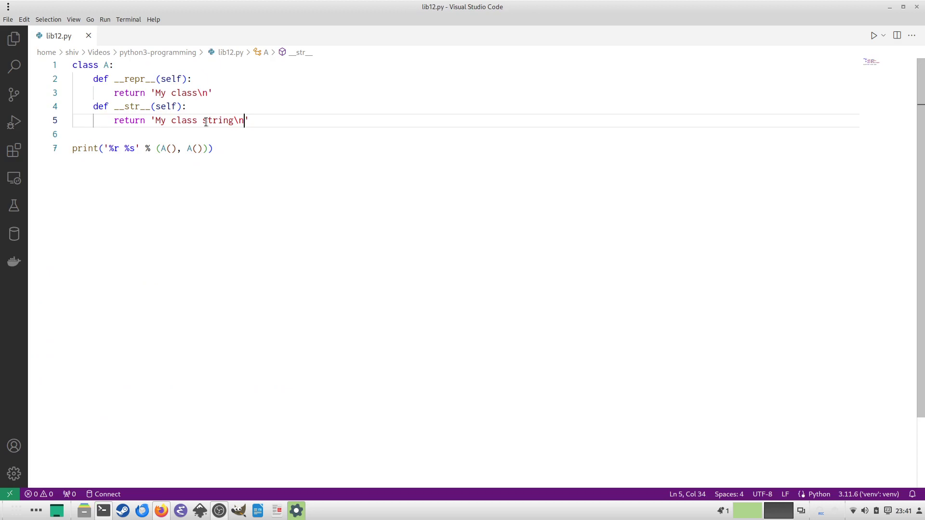
pyautogui.hotkey('alt', 'Tab')
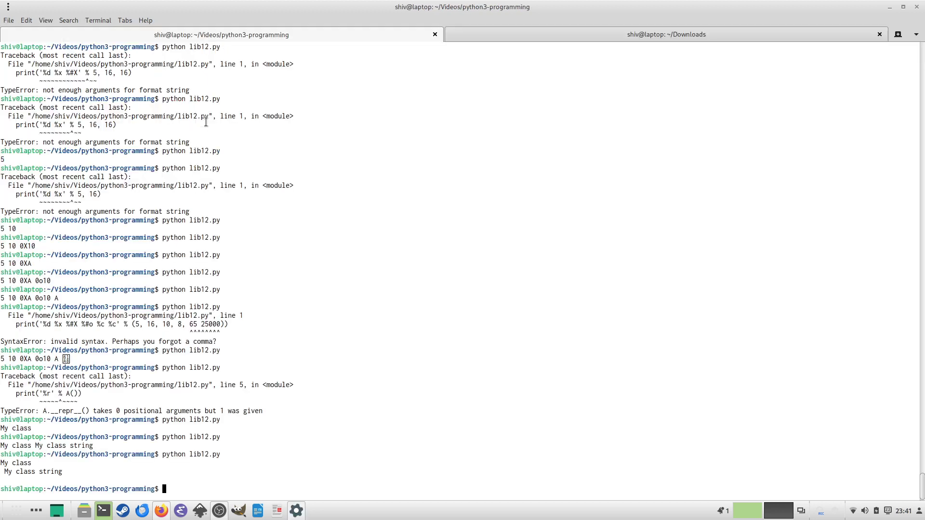
pyautogui.hotkey('alt', 'Tab')
pyautogui.press('Down')
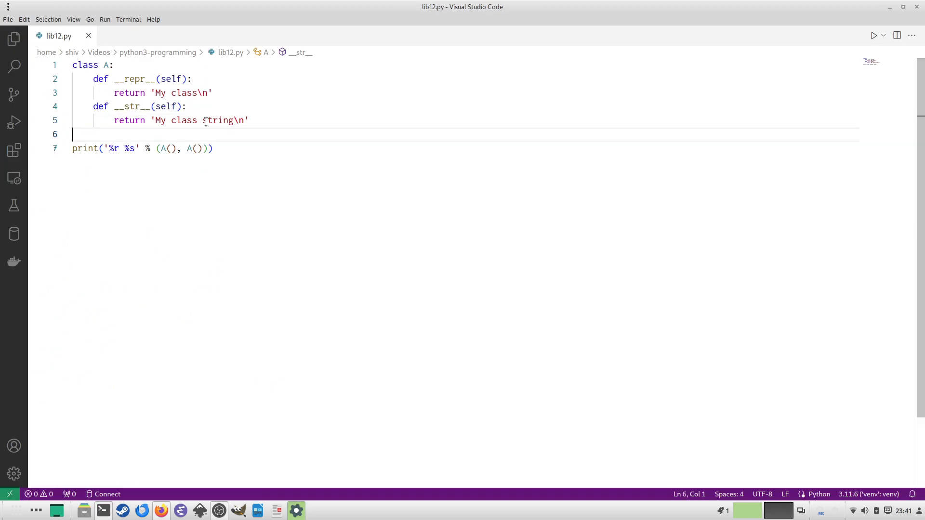
pyautogui.press('Down')
pyautogui.press('Left')
pyautogui.press('Left')
pyautogui.press('Left')
pyautogui.press('Left')
pyautogui.press('Left')
pyautogui.press('Left')
pyautogui.press('Left')
pyautogui.press('Left')
pyautogui.press('Left')
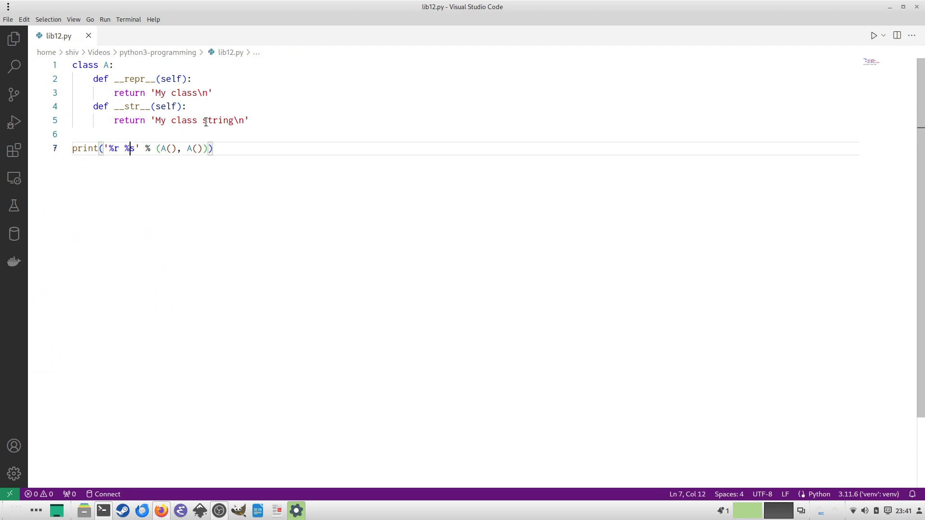
pyautogui.press('BackSpace')
pyautogui.hotkey('ctrl', 's')
pyautogui.hotkey('alt', 'Tab')
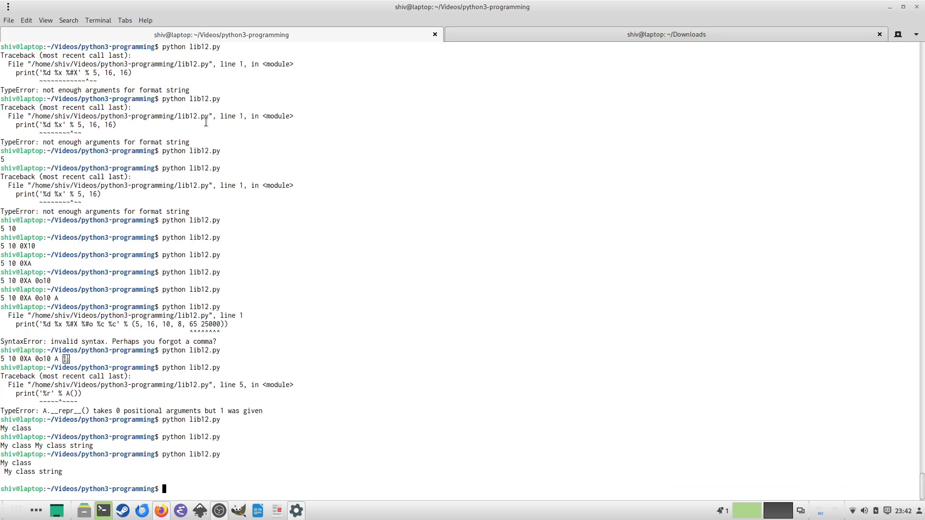
pyautogui.press('Up')
pyautogui.press('Return')
# Compare the code with the terminal output showing both lines separately.
pyautogui.hotkey('alt', 'Tab')
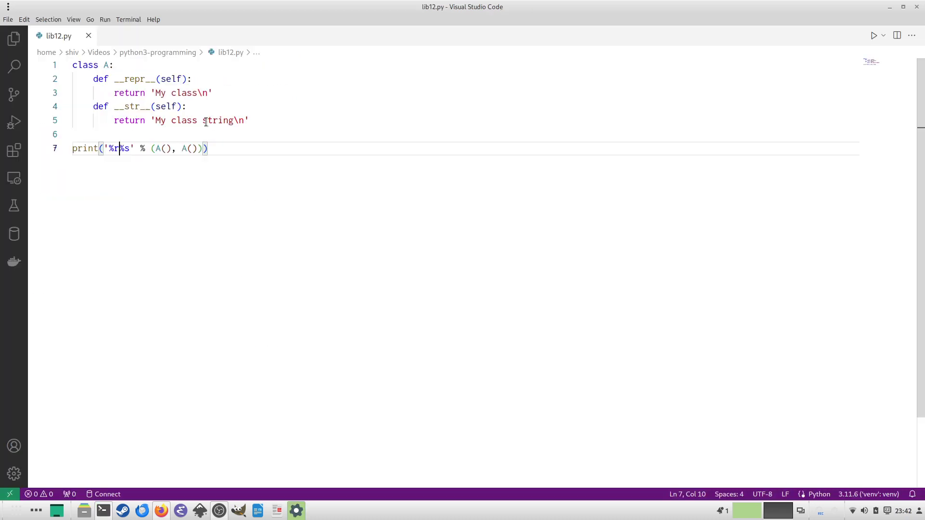
pyautogui.hotkey('alt', 'Tab')
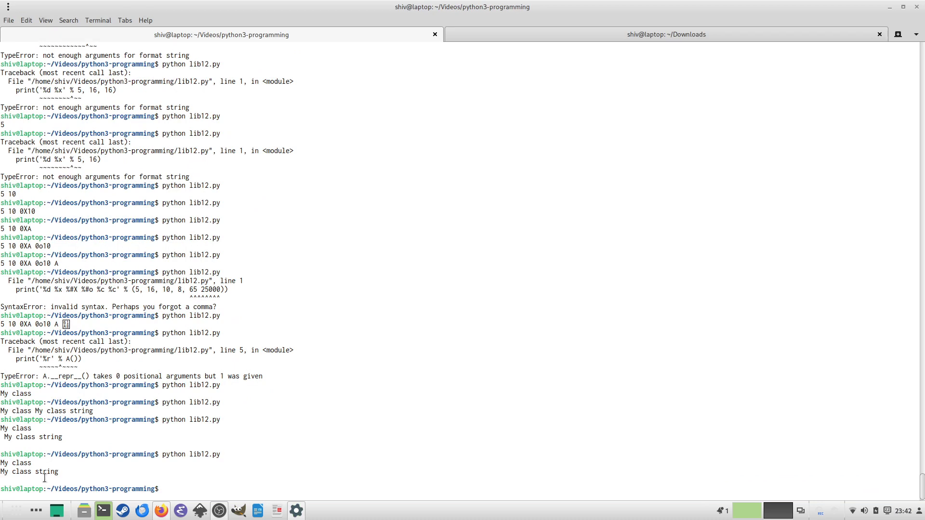
pyautogui.hotkey('alt', 'Tab')
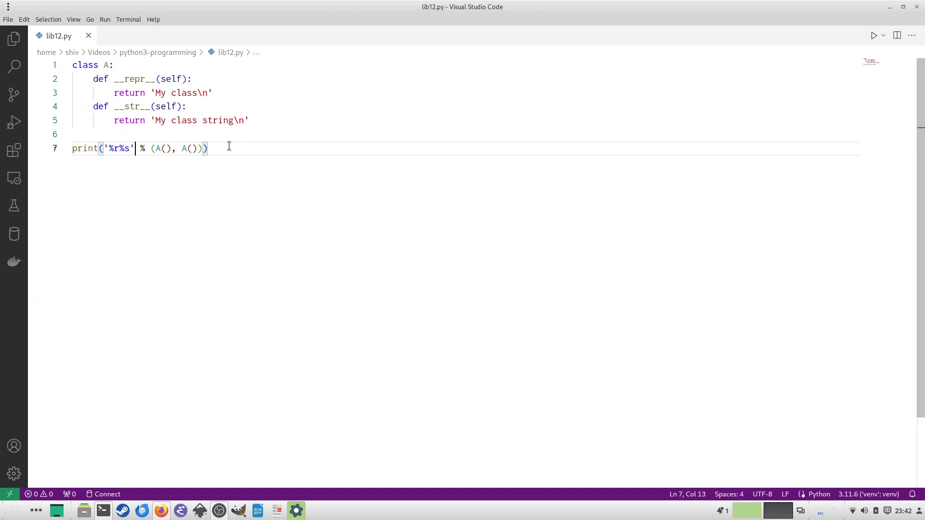
# Delete the \n escapes from the 'My class' and 'My class string' returns.
pyautogui.click(229, 146)
pyautogui.press('Up')
pyautogui.press('Up')
pyautogui.press('Up')
pyautogui.press('Up')
pyautogui.press('BackSpace')
pyautogui.press('BackSpace')
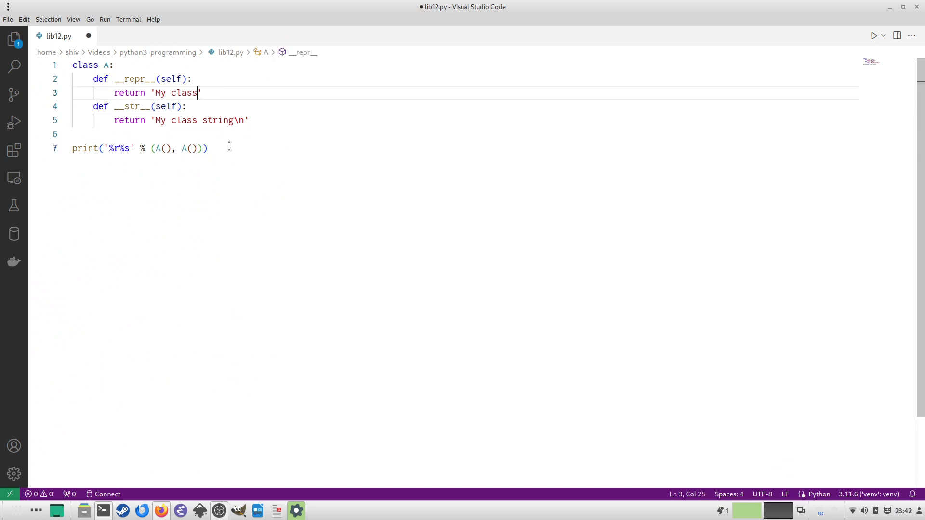
pyautogui.press('Down')
pyautogui.press('Down')
pyautogui.press('Right')
pyautogui.press('Right')
pyautogui.press('Right')
pyautogui.press('BackSpace')
pyautogui.press('BackSpace')
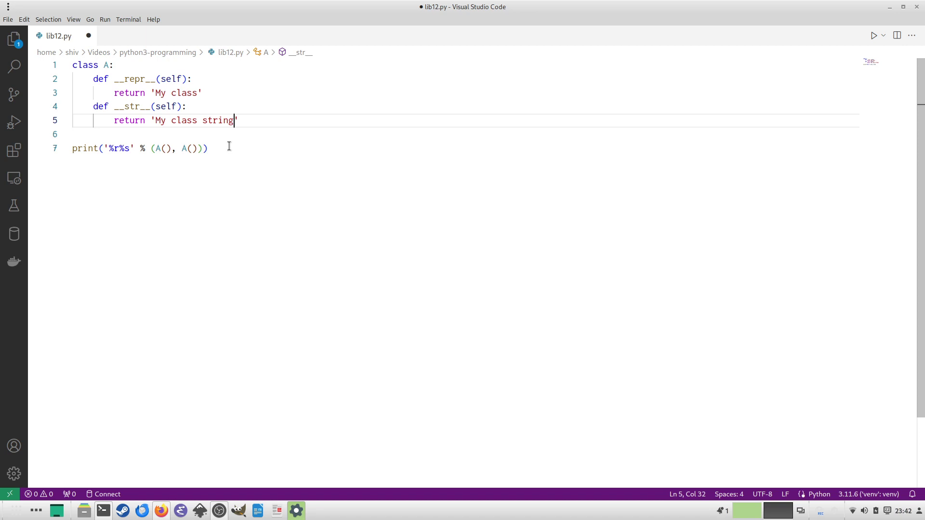
pyautogui.press('Down')
pyautogui.press('Down')
pyautogui.press('Up')
# Insert \n between %r and %s, save, and rerun lib12.py.
pyautogui.press('Down')
pyautogui.press('Left')
pyautogui.press('Left')
pyautogui.press('Left')
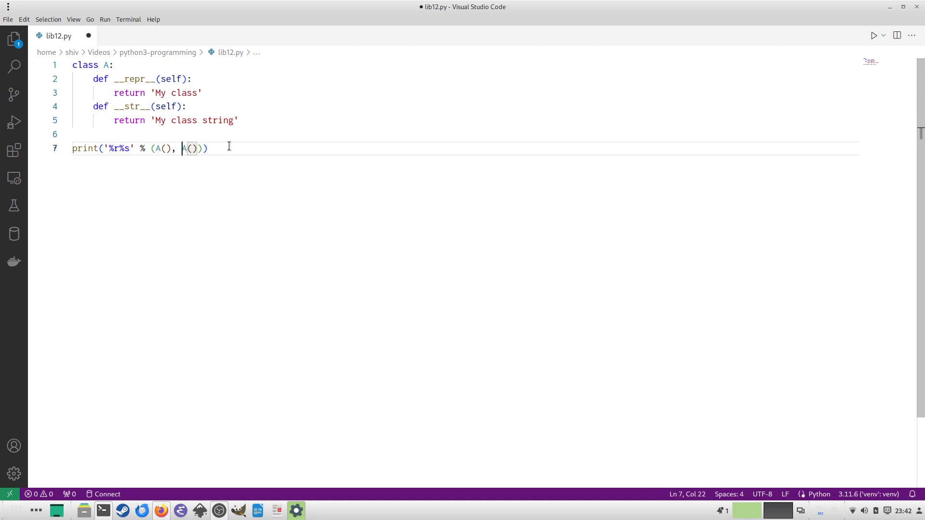
pyautogui.press('Left')
pyautogui.press('Left')
pyautogui.press('Left')
pyautogui.press('Left')
pyautogui.press('Left')
pyautogui.press('Left')
pyautogui.write('\\')
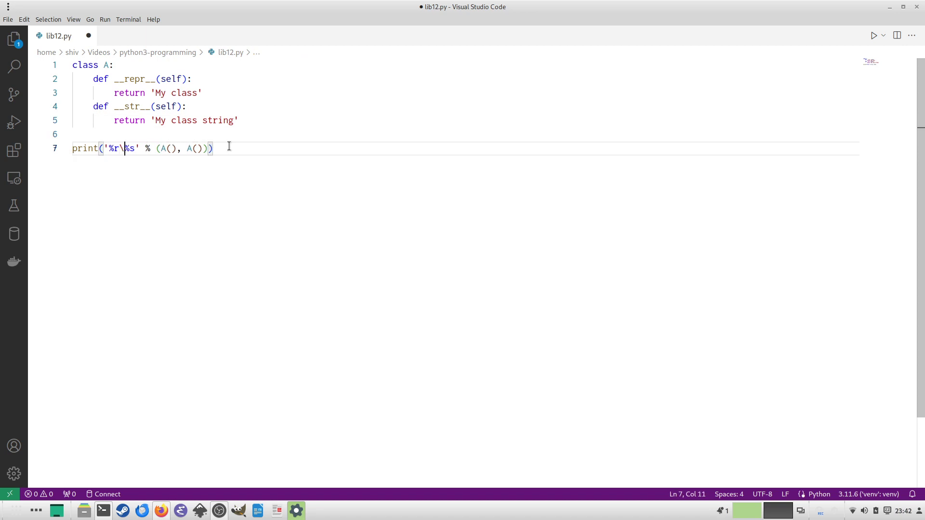
pyautogui.write('n')
pyautogui.hotkey('ctrl', 's')
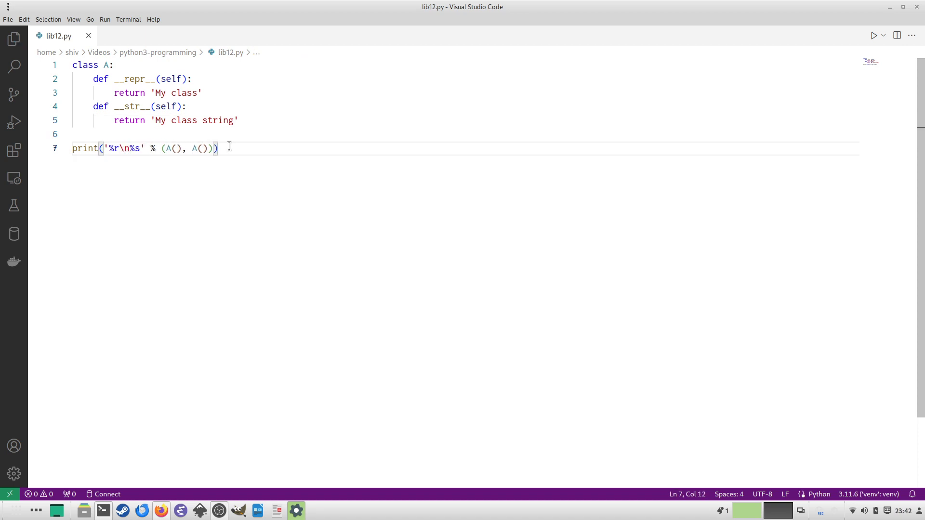
pyautogui.hotkey('alt', 'Tab')
pyautogui.press('Up')
pyautogui.press('Return')
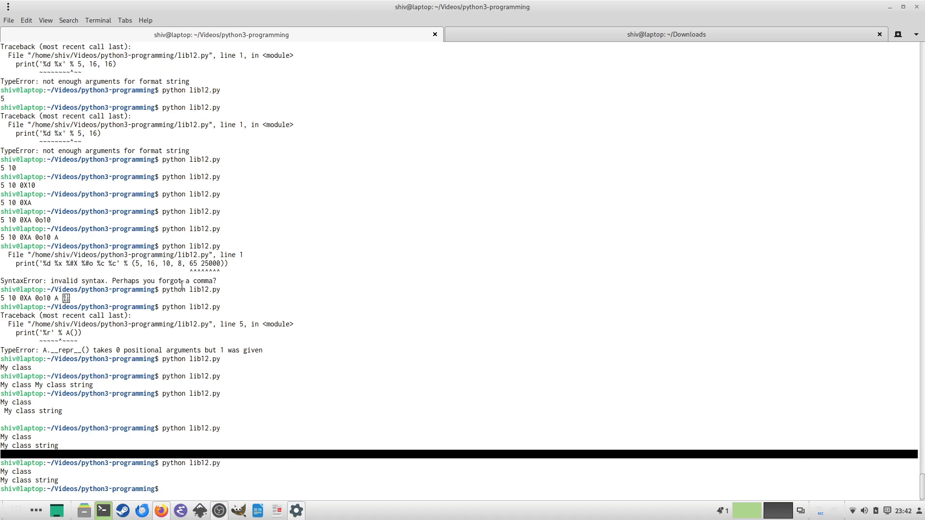
# Start a def __asc method under __str__, then erase it, leaving a blank line.
pyautogui.hotkey('alt', 'Tab')
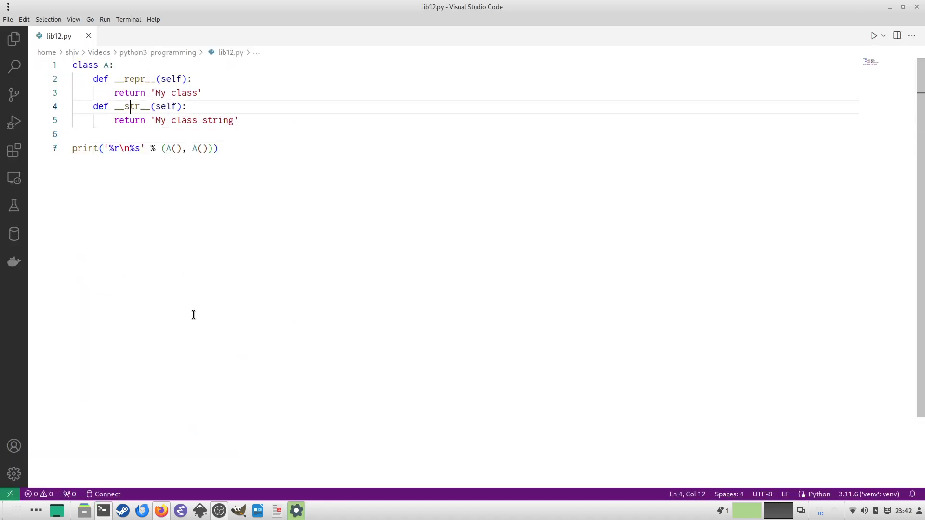
pyautogui.press('Down')
pyautogui.hotkey('ctrl', 'Right')
pyautogui.hotkey('ctrl', 'Right')
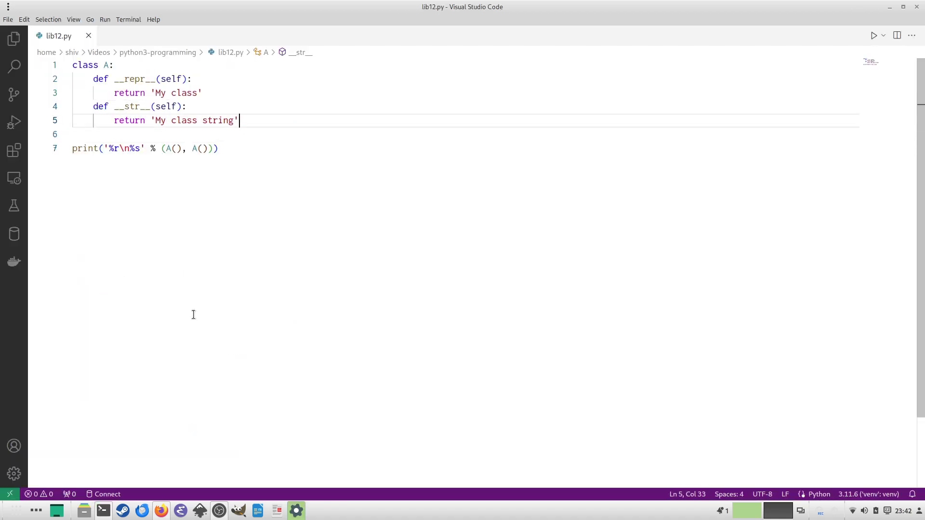
pyautogui.press('Return')
pyautogui.write('def')
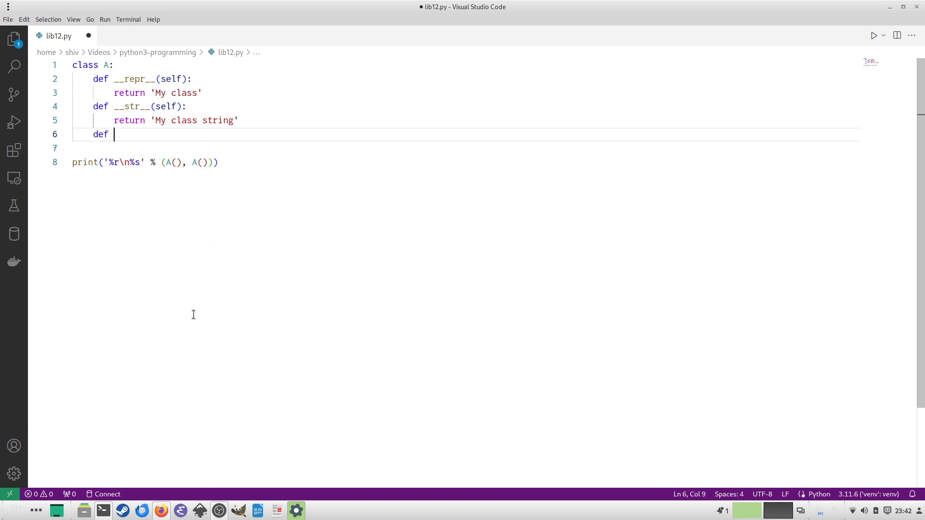
pyautogui.write(' __as')
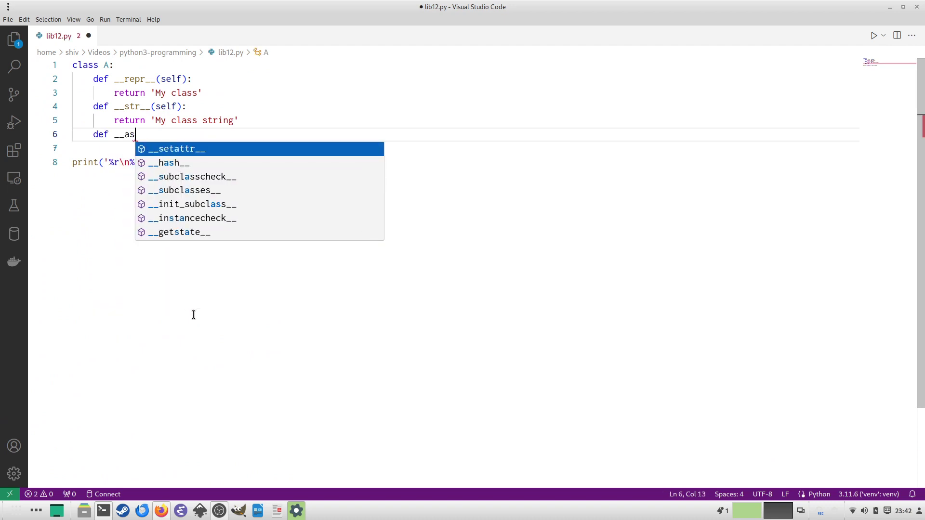
pyautogui.write('c')
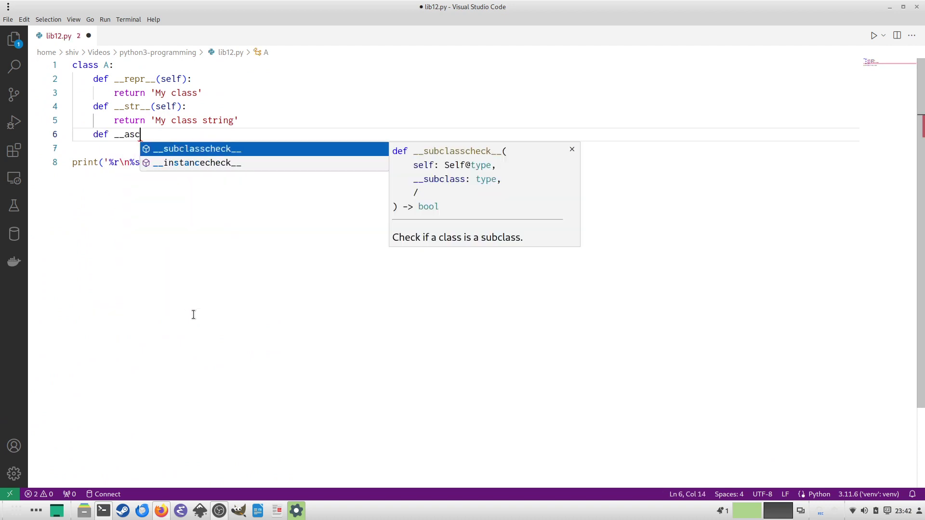
pyautogui.press('BackSpace')
pyautogui.press('BackSpace')
pyautogui.press('BackSpace')
pyautogui.press('BackSpace')
pyautogui.press('BackSpace')
pyautogui.press('BackSpace')
pyautogui.hotkey('alt', 'Tab')
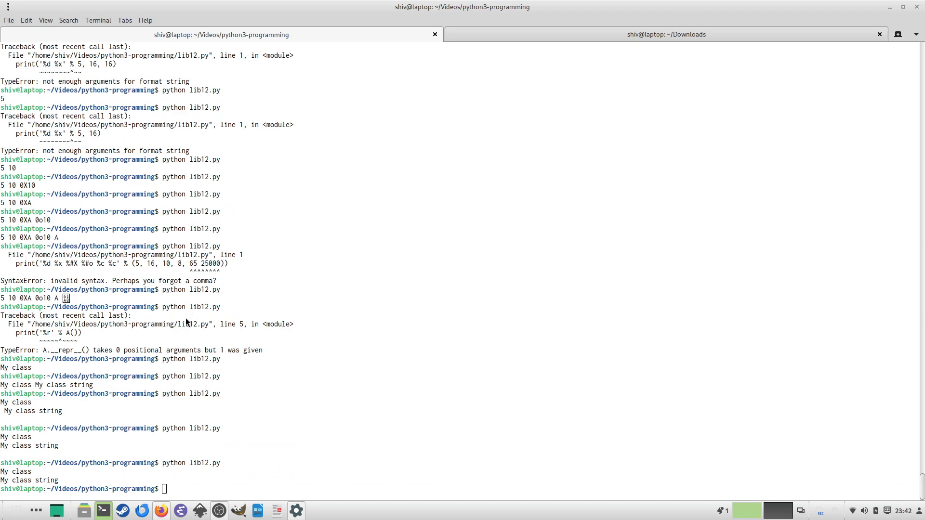
pyautogui.hotkey('alt', 'Tab')
# Read the ascii() docs and the printf-style conversion table in Firefox.
pyautogui.click(344, 353)
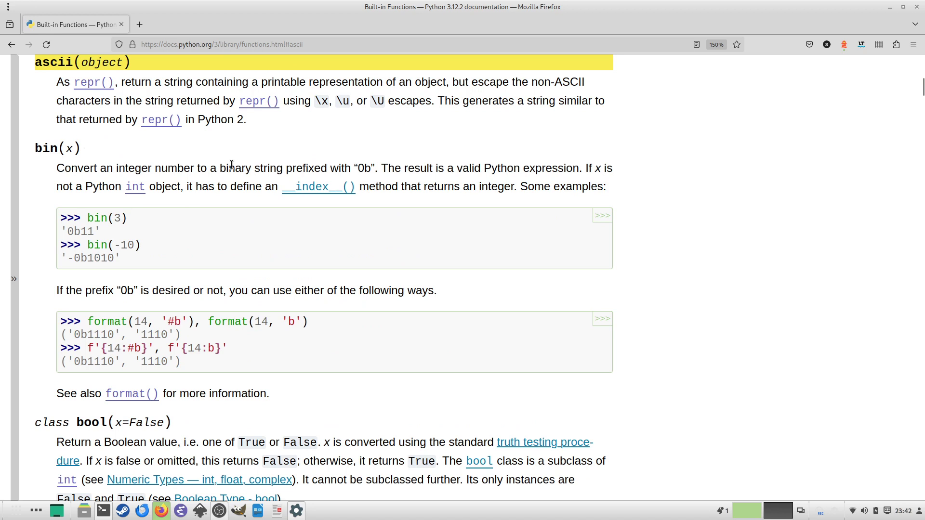
pyautogui.scroll(2, 171, 182)
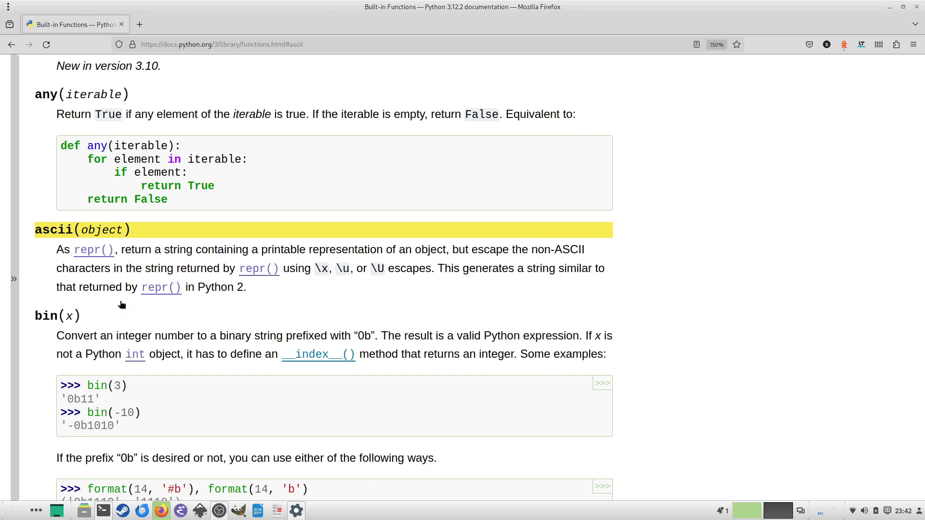
pyautogui.hotkey('alt', 'Left')
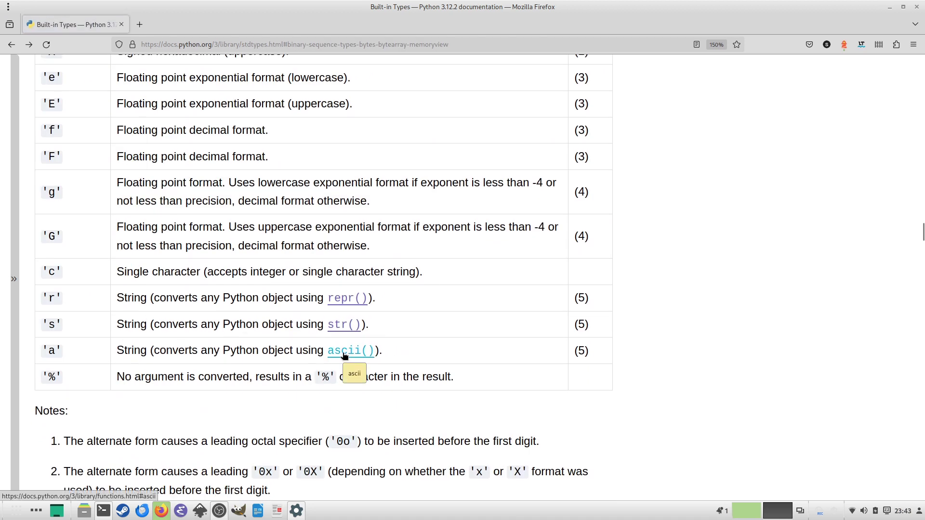
pyautogui.hotkey('alt', 'Tab')
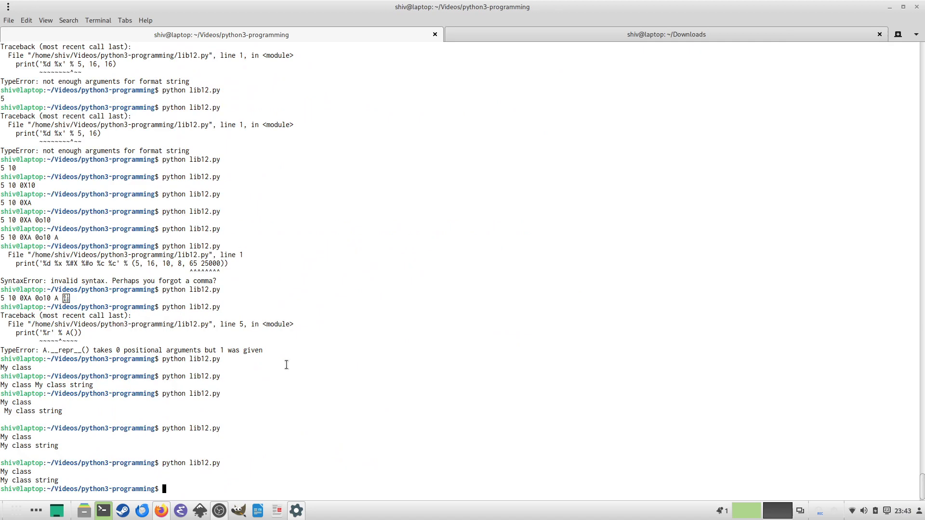
pyautogui.hotkey('alt', 'Tab')
pyautogui.press('Tab')
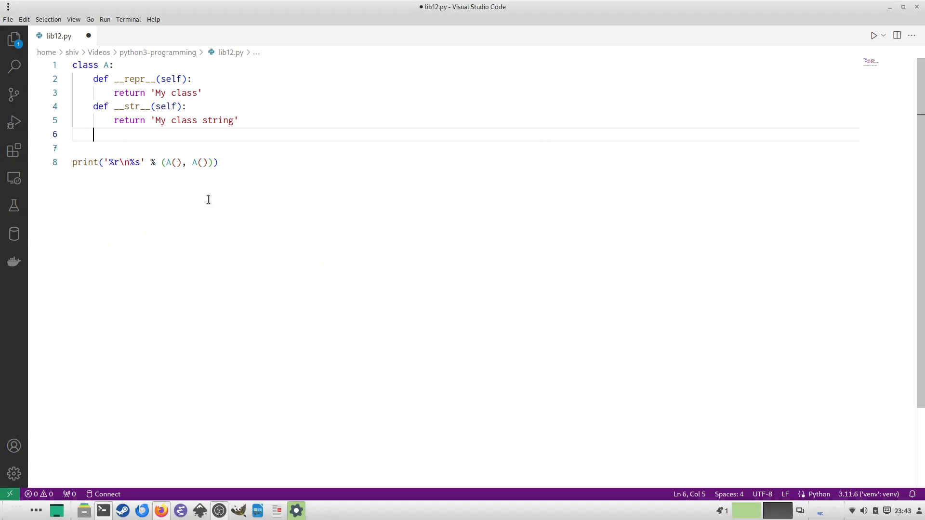
pyautogui.hotkey('alt', 'Tab')
pyautogui.hotkey('alt', 'Tab')
pyautogui.press('Tab')
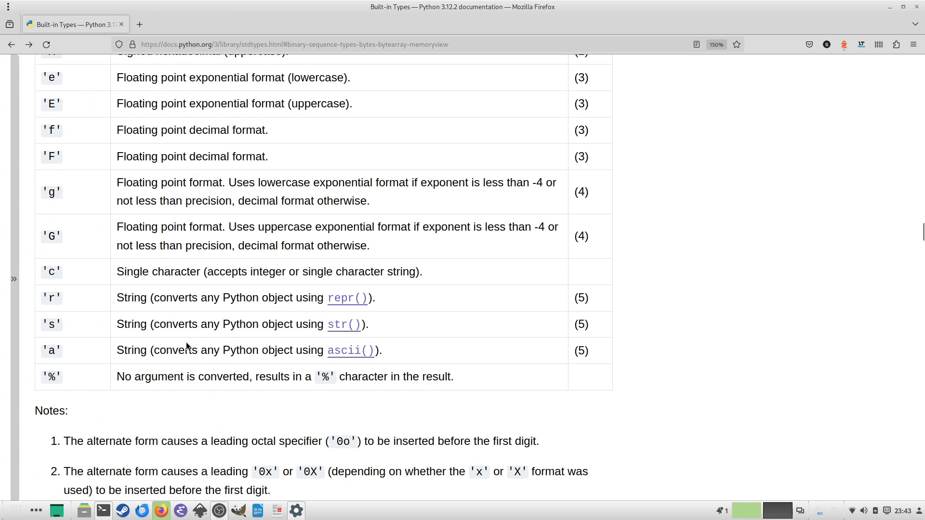
pyautogui.scroll(3, 181, 343)
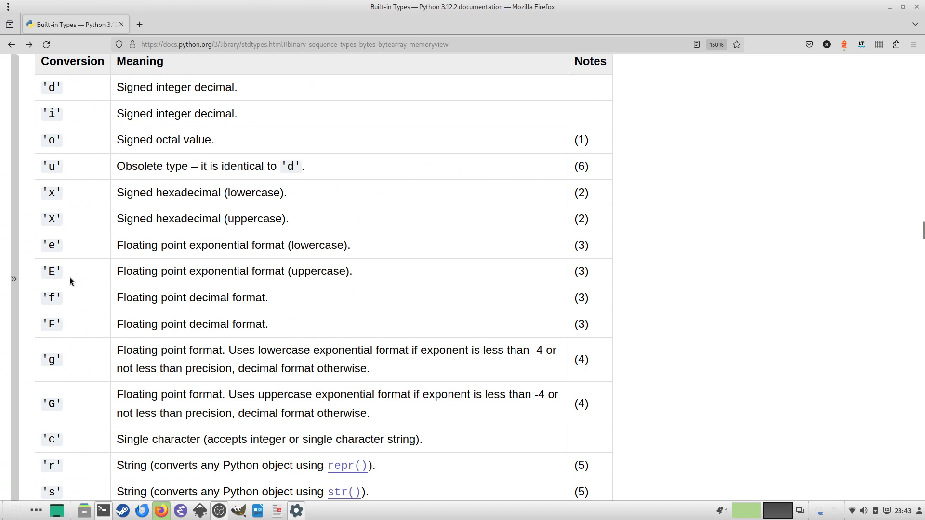
pyautogui.hotkey('alt', 'Tab')
pyautogui.hotkey('alt', 'Tab')
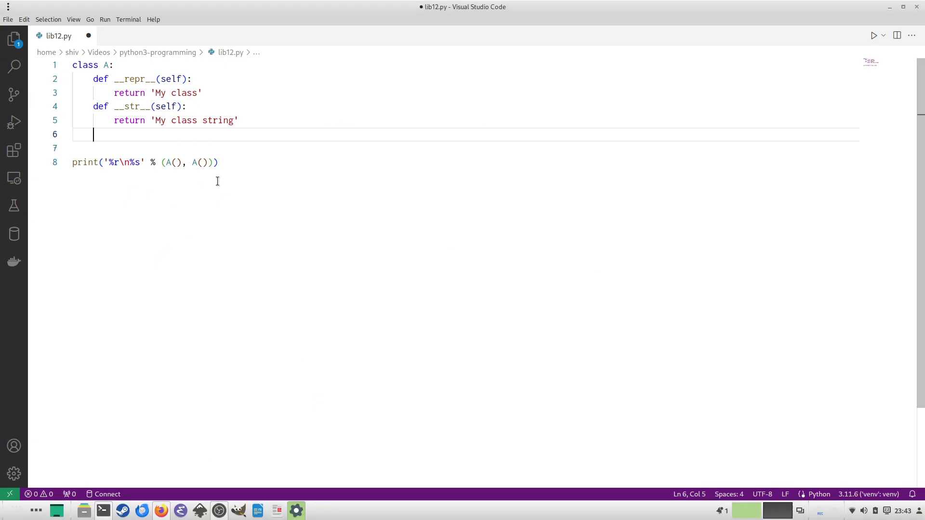
# Add a print line for '%f', 64.32 below the existing print, save, and run.
pyautogui.click(229, 163)
pyautogui.press('Return')
pyautogui.press('Return')
pyautogui.write('pri')
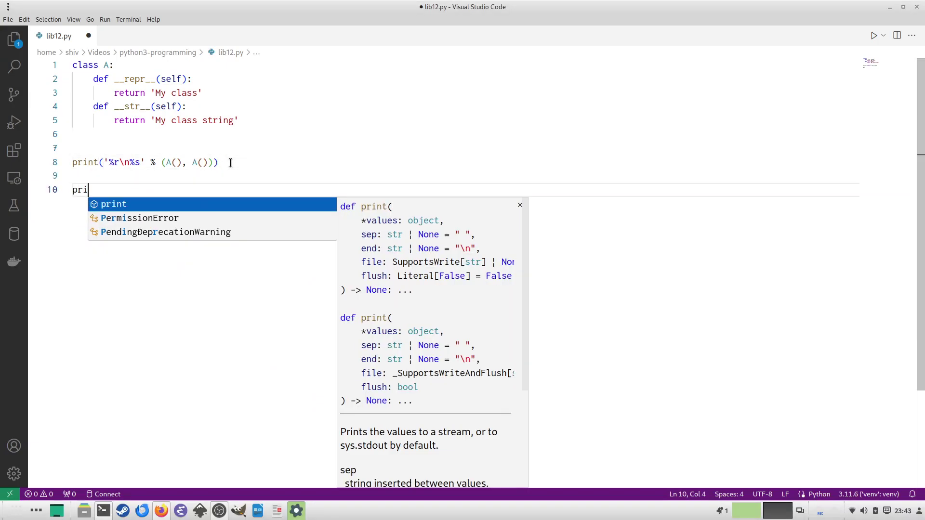
pyautogui.write("nt('")
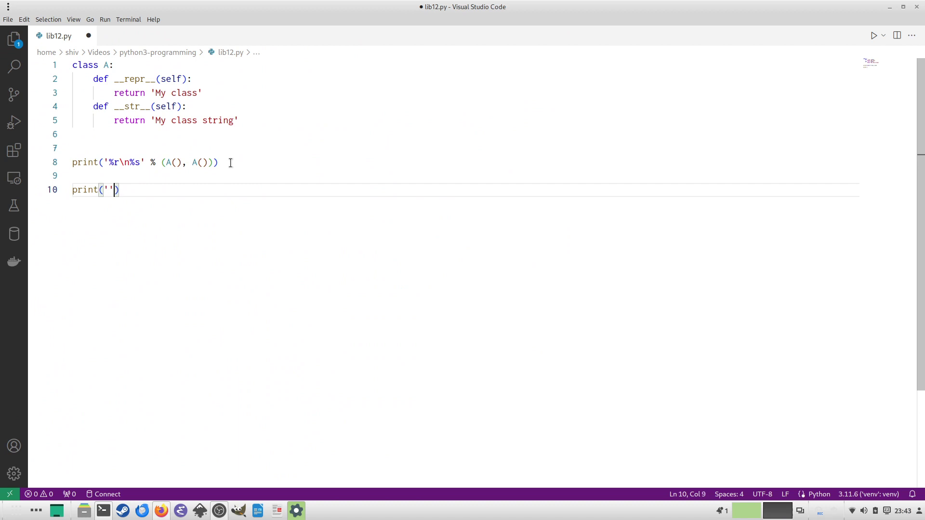
pyautogui.write("%f'")
pyautogui.write(', 64.32')
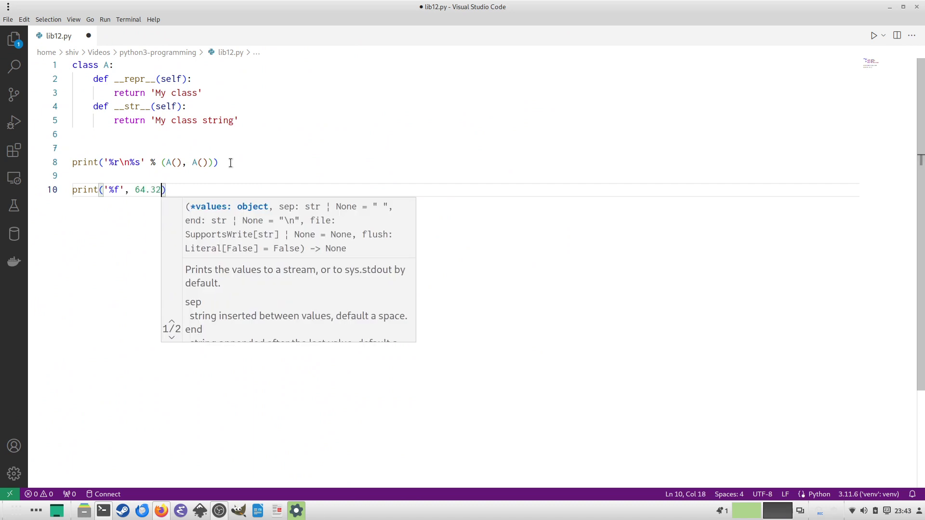
pyautogui.hotkey('ctrl', 's')
pyautogui.hotkey('alt', 'Tab')
pyautogui.press('Up')
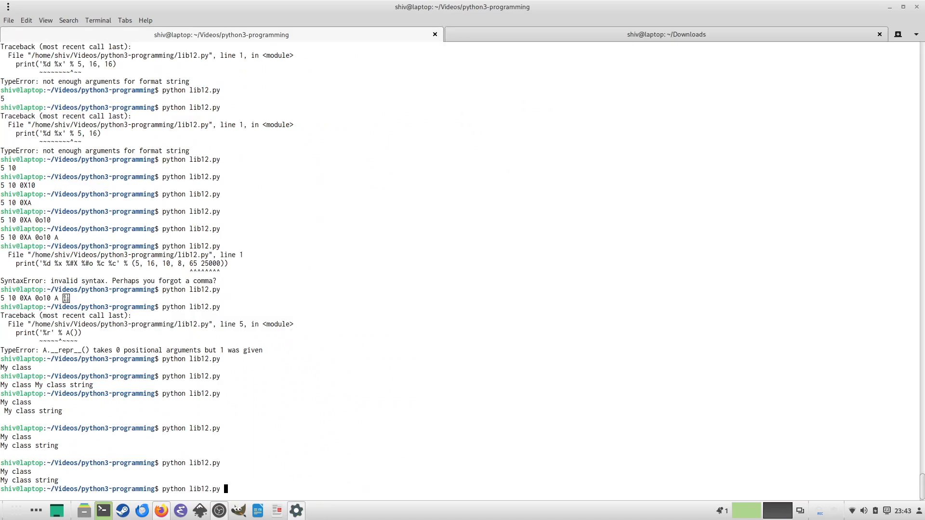
pyautogui.press('Return')
# Replace the comma with % so '%f' % 64.32 prints 64.320000.
pyautogui.hotkey('alt', 'Tab')
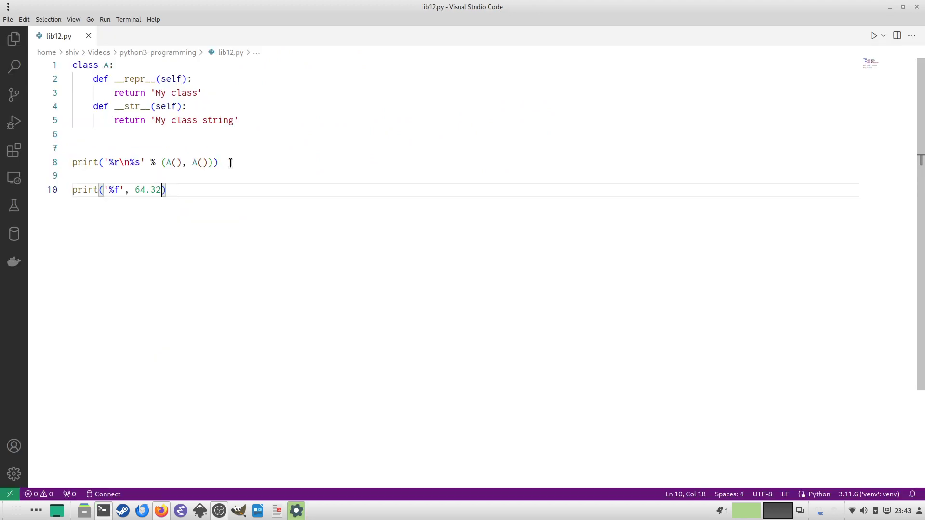
pyautogui.press('Left')
pyautogui.press('Left')
pyautogui.press('BackSpace')
pyautogui.write('%')
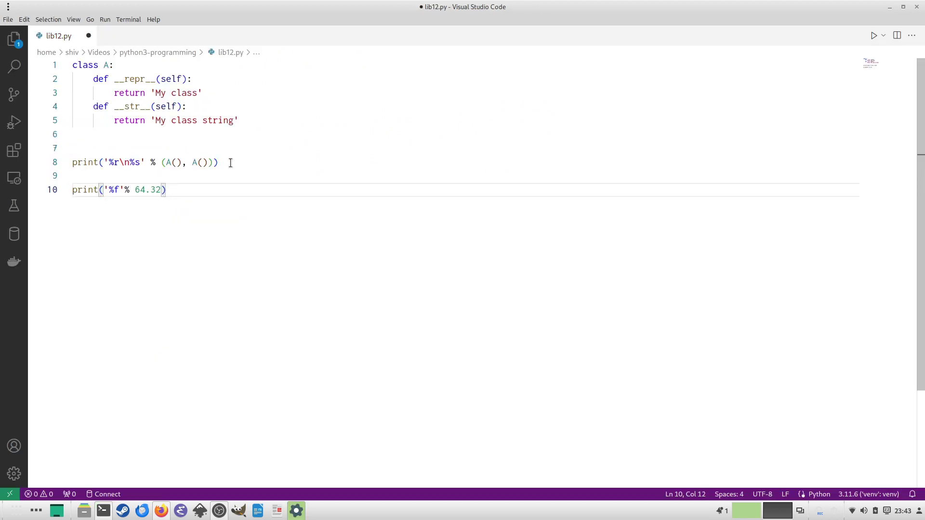
pyautogui.hotkey('ctrl', 's')
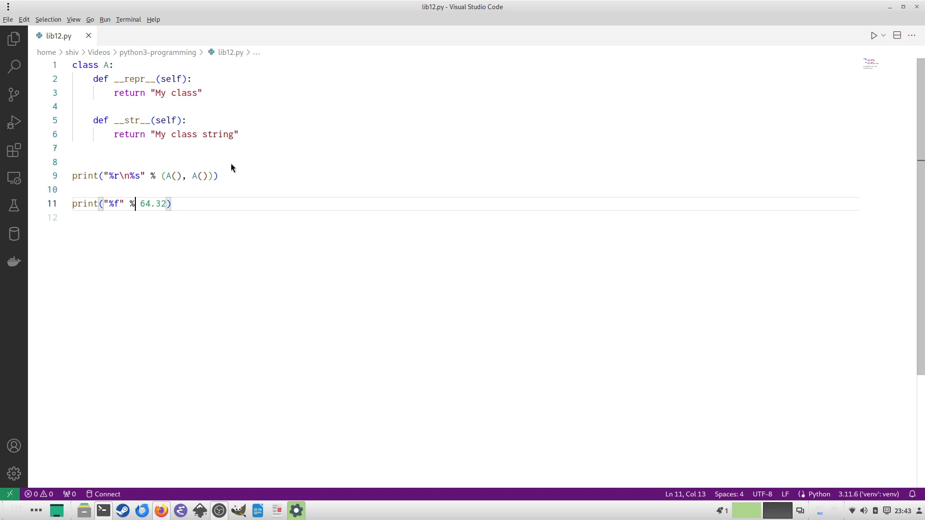
pyautogui.hotkey('alt', 'Tab')
pyautogui.press('Up')
pyautogui.press('Return')
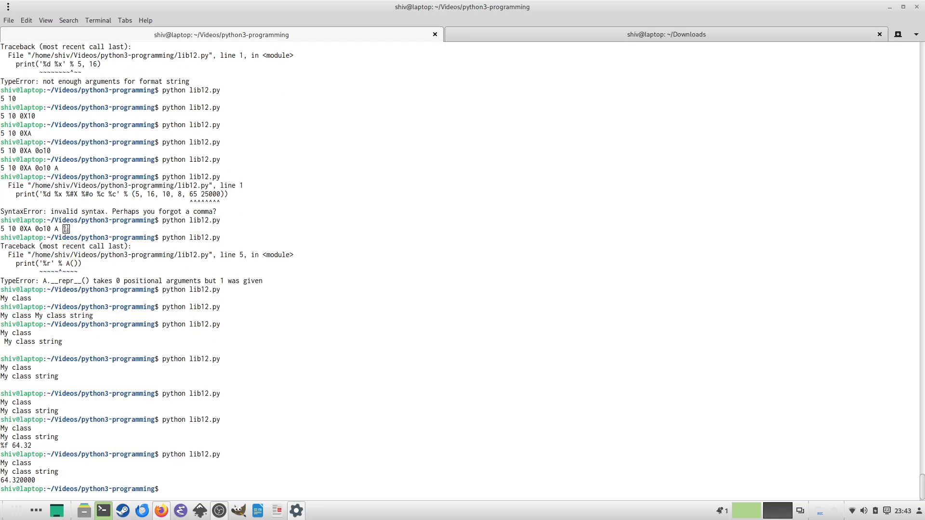
# Make the float line '%f %g' % (64.32, 5374685.7464).
pyautogui.hotkey('alt', 'Tab')
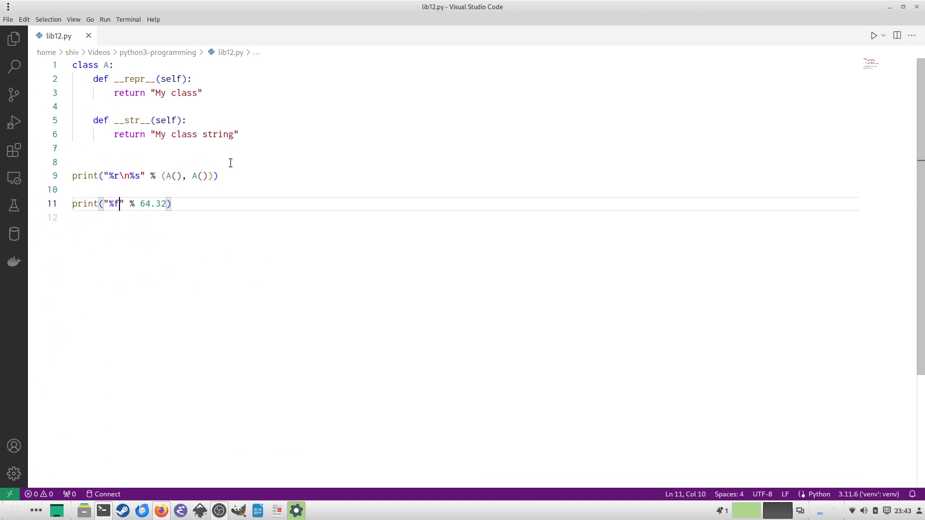
pyautogui.write('%g')
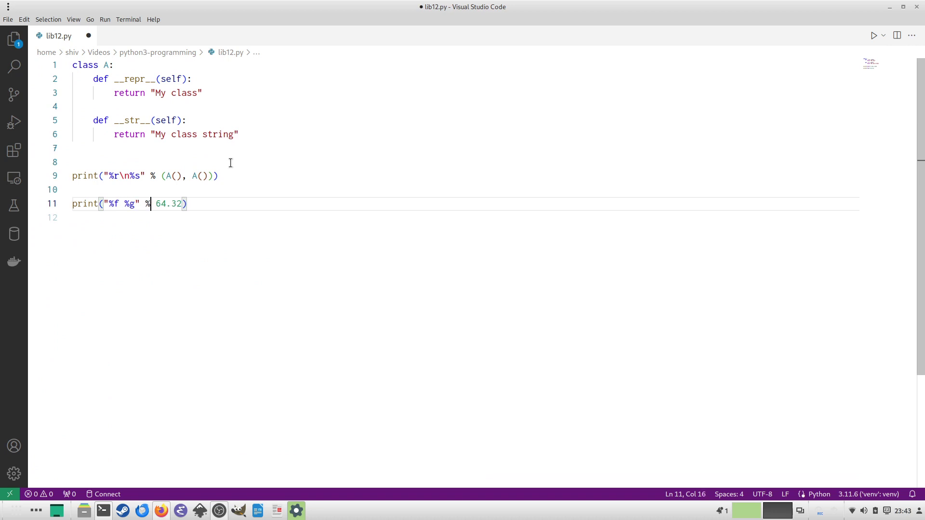
pyautogui.press('Right')
pyautogui.press('Right')
pyautogui.press('Right')
pyautogui.press('Left')
pyautogui.press('Left')
pyautogui.press('Left')
pyautogui.write('(')
pyautogui.press('Right')
pyautogui.press('Right')
pyautogui.press('Right')
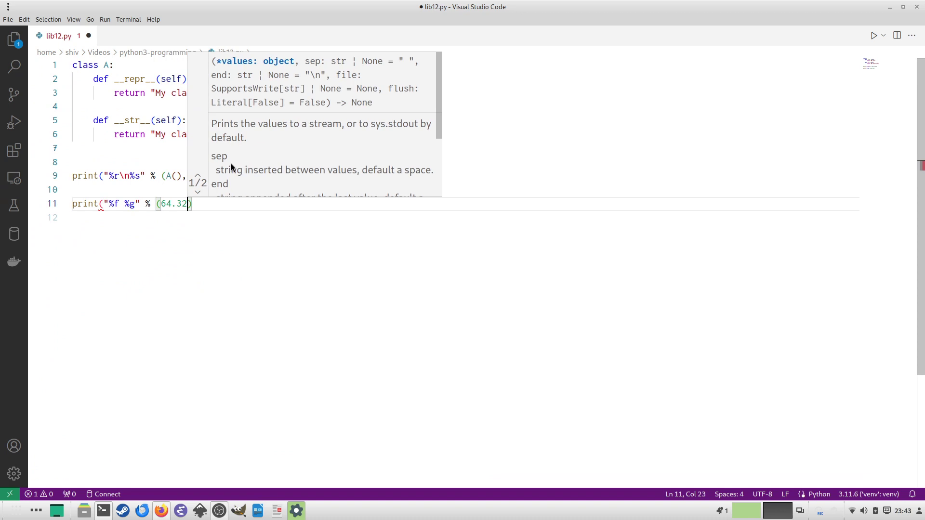
pyautogui.press('Right')
pyautogui.write(')')
pyautogui.press('Right')
pyautogui.press('Left')
pyautogui.press('Left')
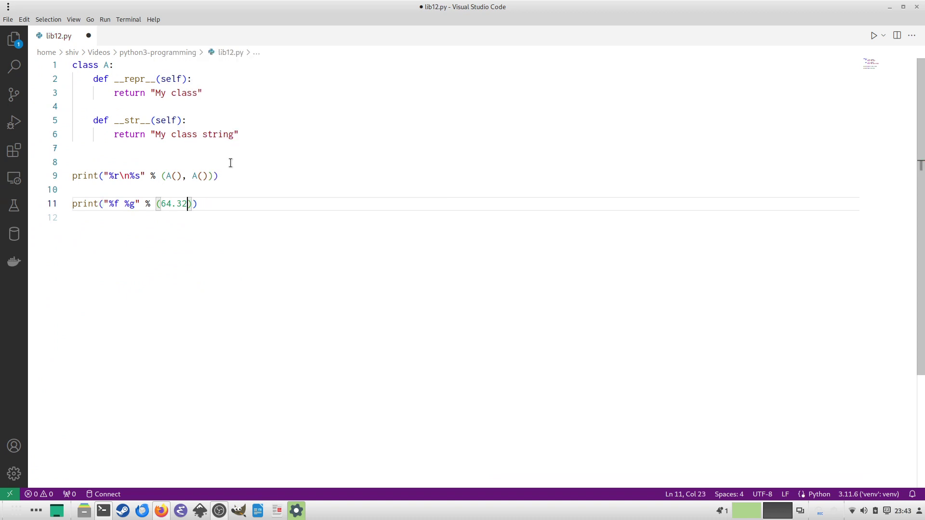
pyautogui.write(', ')
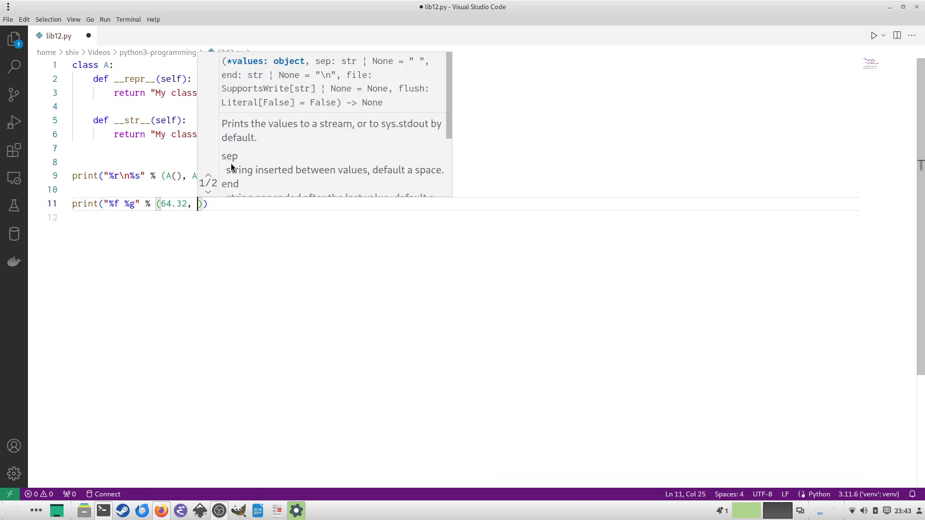
pyautogui.write('5374685')
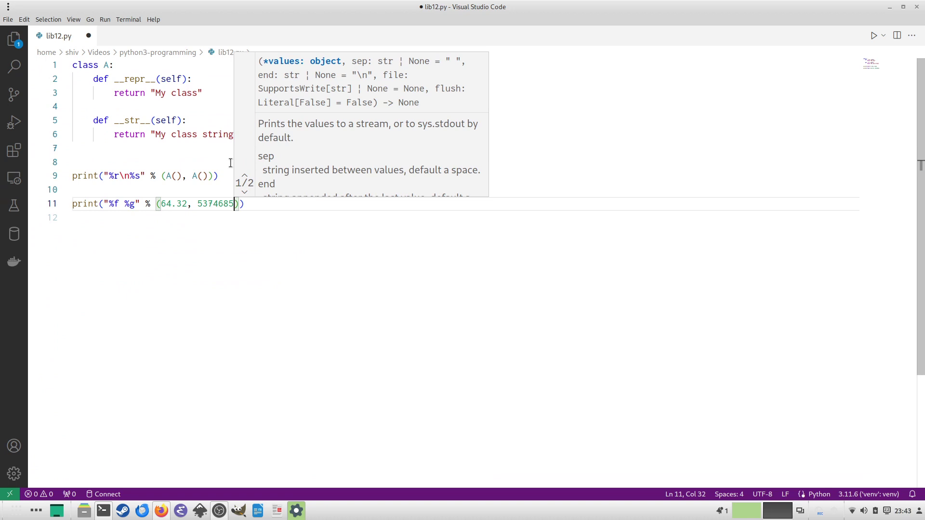
pyautogui.write('.7464')
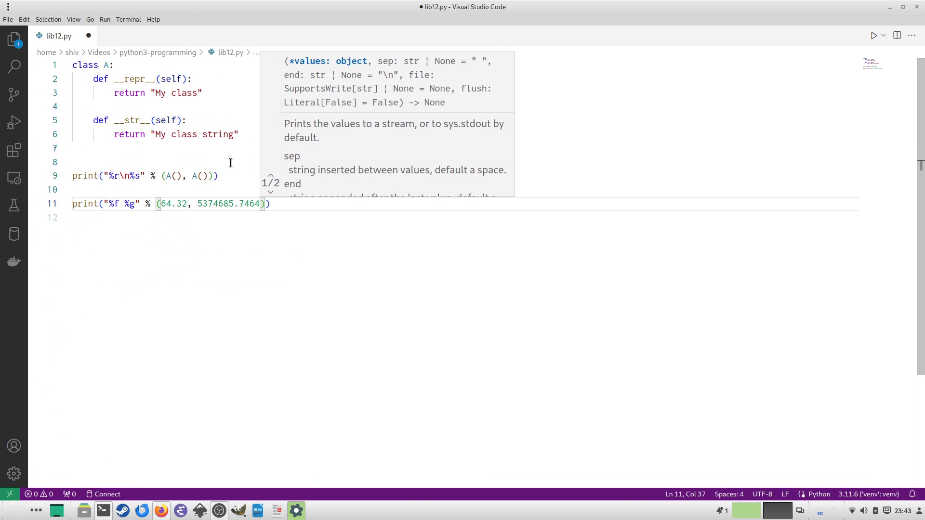
# Save, rerun the script, and select the 5.37469e+06 output value.
pyautogui.hotkey('ctrl', 's')
pyautogui.hotkey('alt', 'Tab')
pyautogui.press('Up')
pyautogui.press('Return')
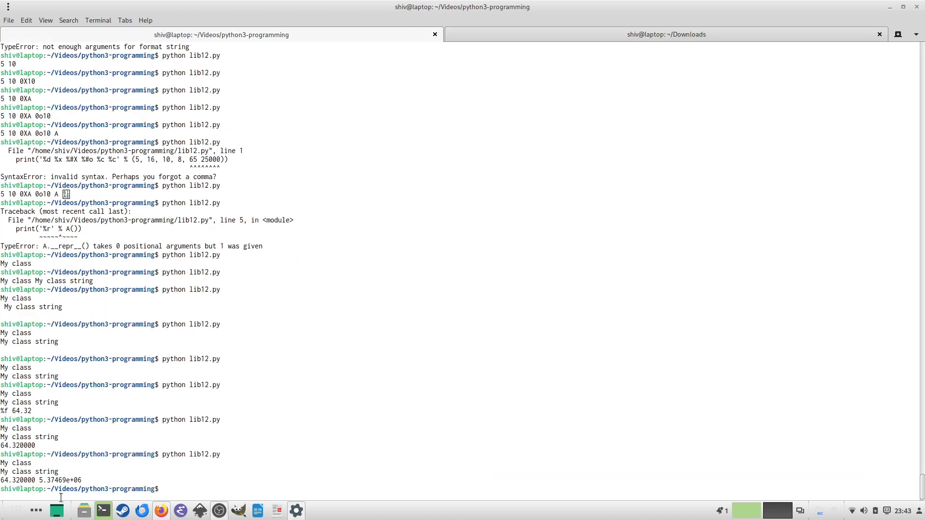
pyautogui.doubleClick(61, 480)
# Check the printf-style conversion table in the Python docs.
pyautogui.hotkey('alt', 'Tab')
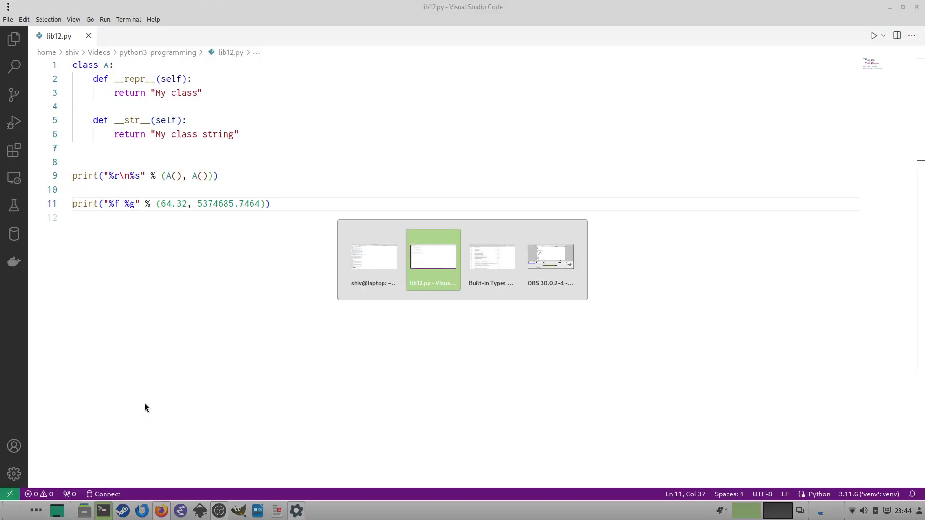
pyautogui.hotkey('alt', 'Tab')
pyautogui.press('Tab')
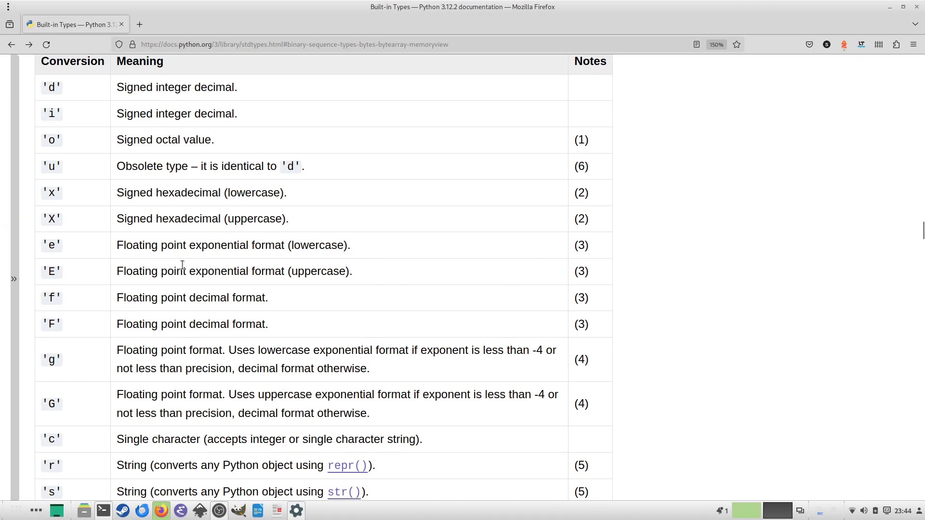
pyautogui.scroll(-3, 150, 309)
pyautogui.scroll(1, 150, 310)
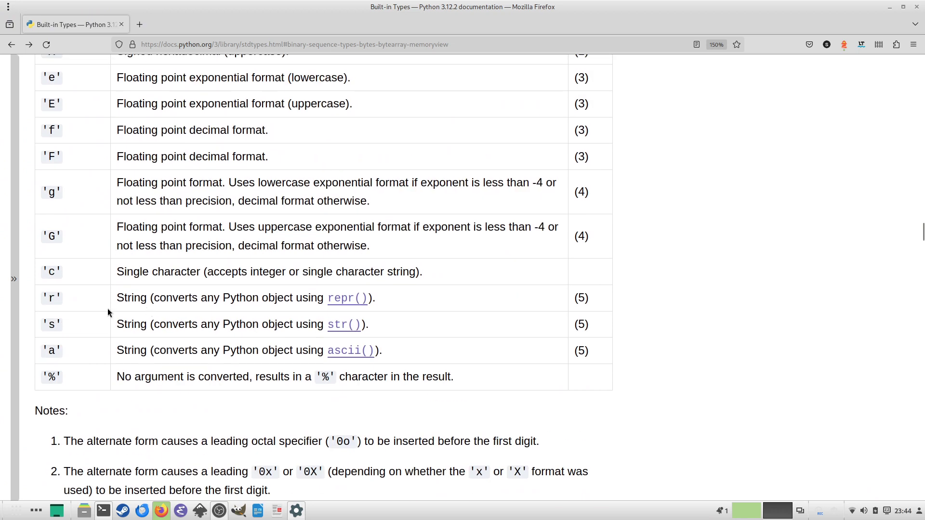
pyautogui.hotkey('alt', 'Tab')
# Append ' %%' after %g, save, and rerun the script.
pyautogui.hotkey('ctrl', 'Left')
pyautogui.hotkey('ctrl', 'Left')
pyautogui.hotkey('ctrl', 'Left')
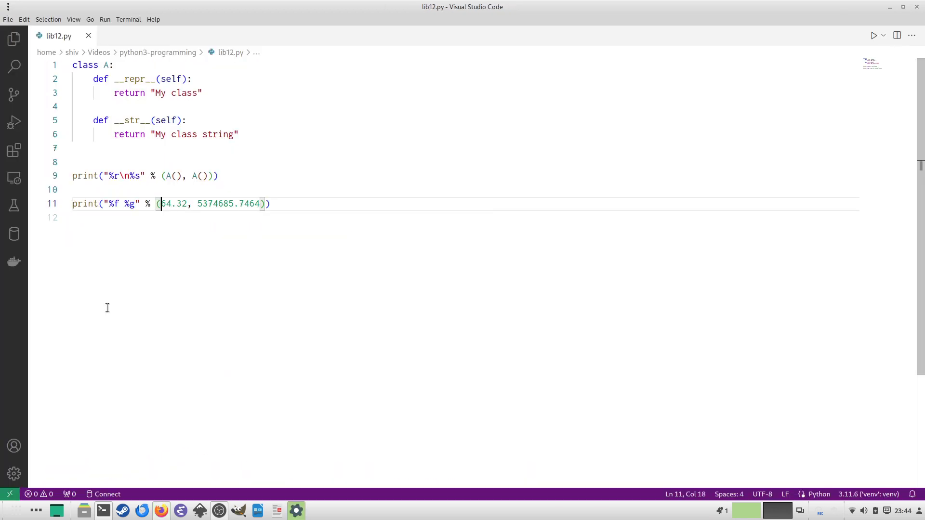
pyautogui.hotkey('ctrl', 'Left')
pyautogui.write('%%')
pyautogui.hotkey('ctrl', 's')
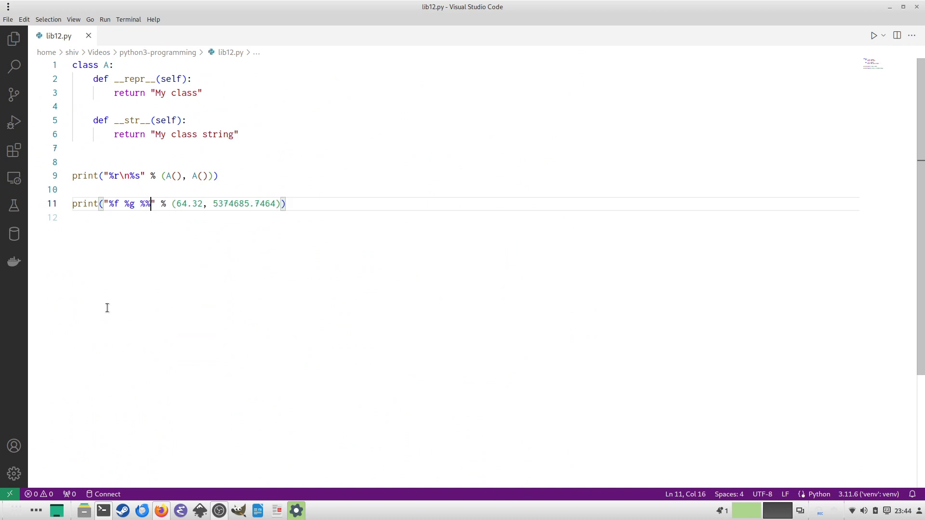
pyautogui.hotkey('alt', 'Tab')
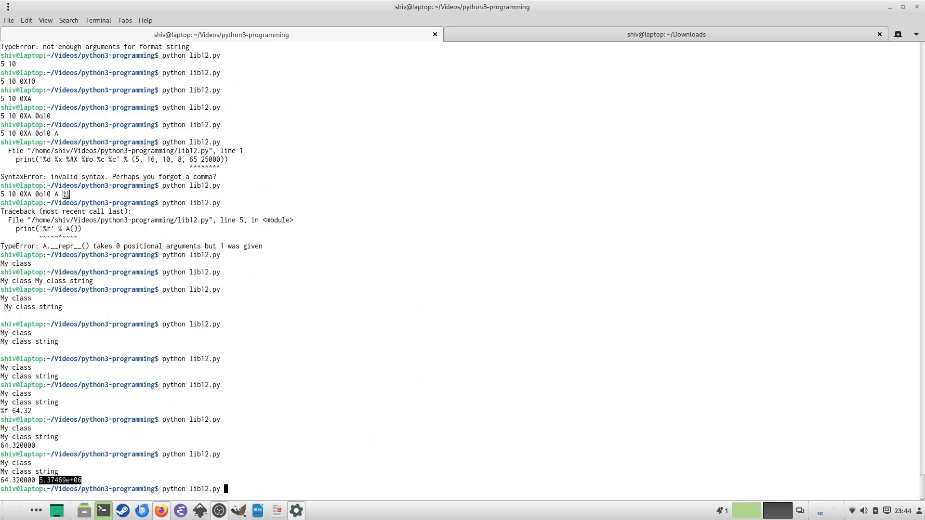
pyautogui.press('Up')
pyautogui.press('Return')
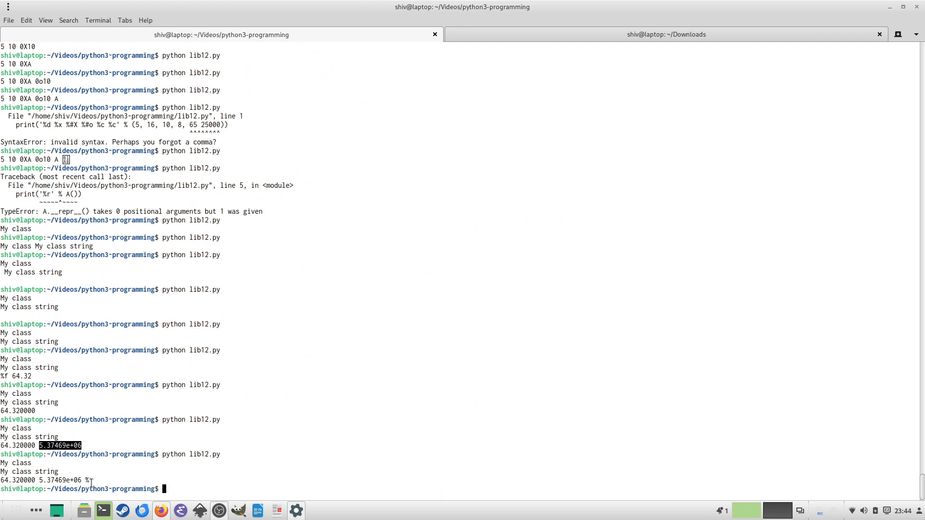
# Enlarge the terminal text and highlight the printed % character.
pyautogui.hotkey('ctrl', '+')
pyautogui.hotkey('ctrl', '+')
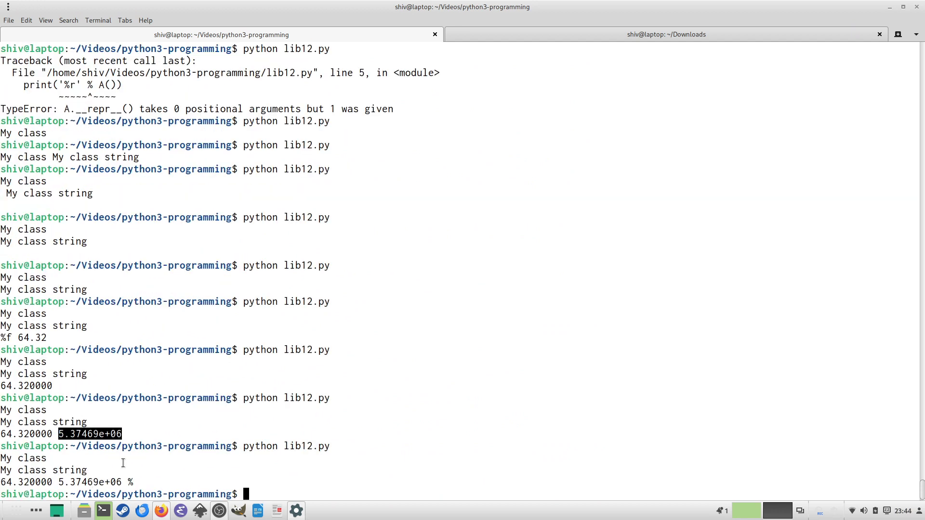
pyautogui.click(199, 465)
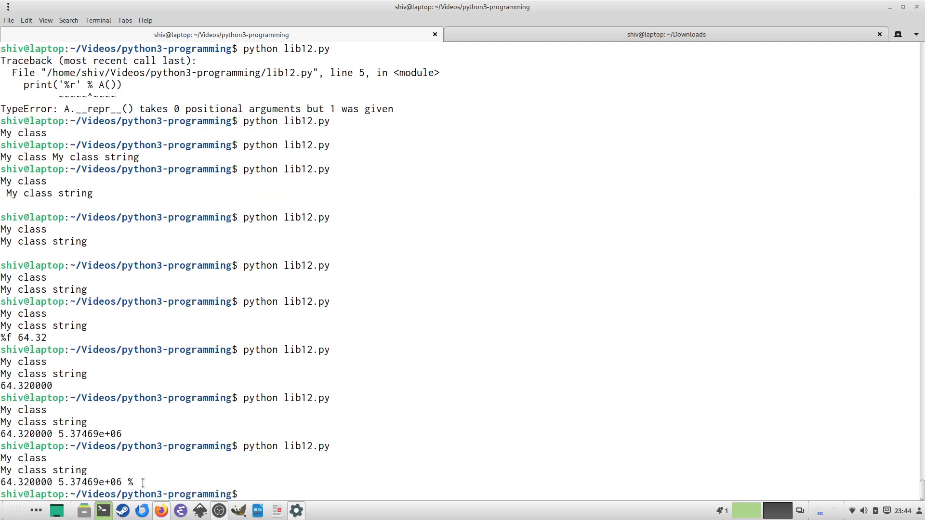
pyautogui.moveTo(135, 482); pyautogui.dragTo(126, 482)
pyautogui.hotkey('alt', 'Tab')
pyautogui.hotkey('alt', 'Tab')
pyautogui.hotkey('alt', 'Tab')
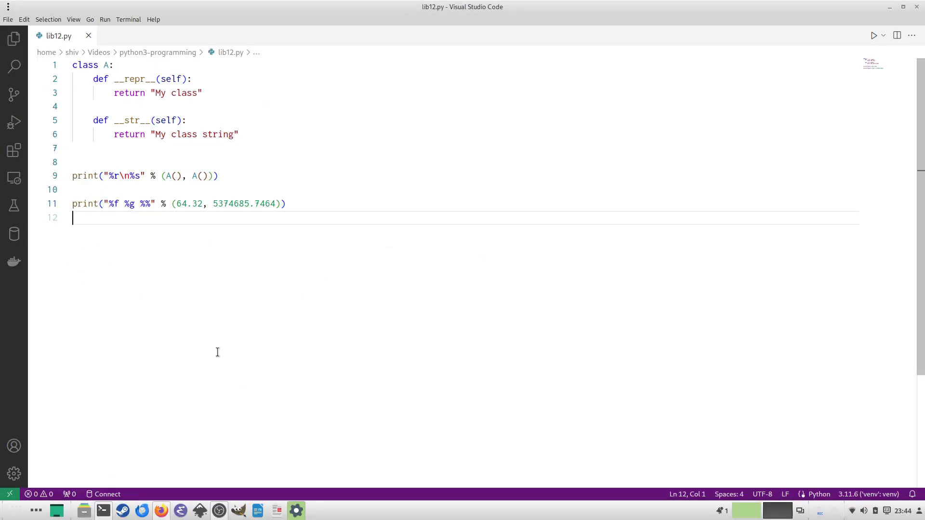
# Scroll the Built-in Types docs past the printf-style notes to Binary Sequence Types.
pyautogui.hotkey('alt', 'Tab')
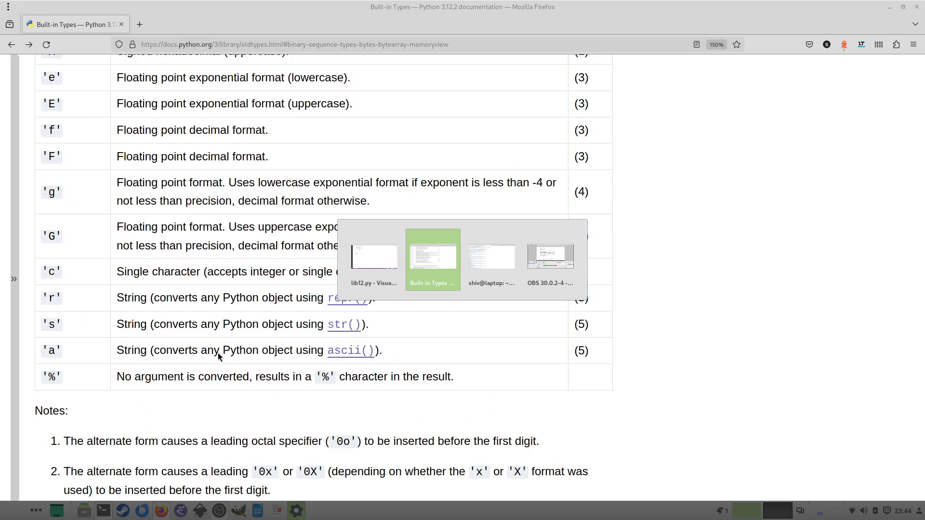
pyautogui.scroll(-6, 218, 353)
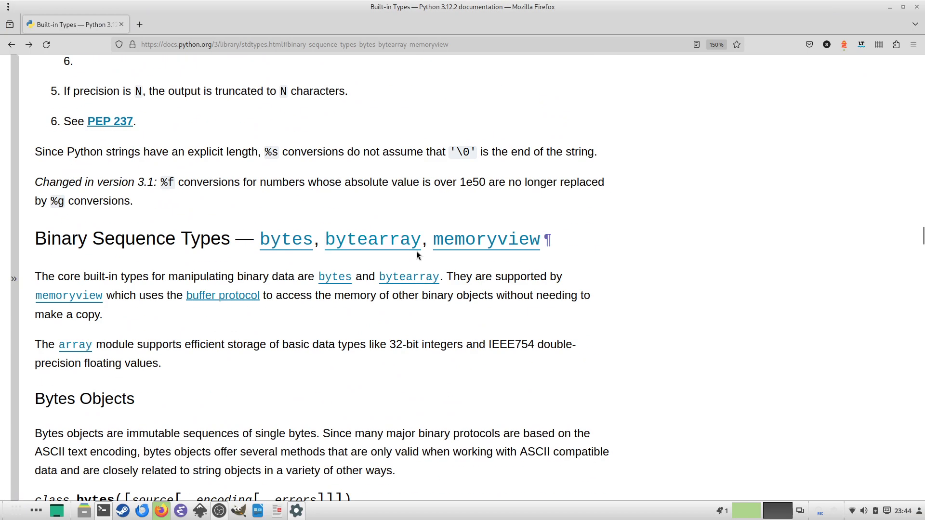
pyautogui.hotkey('alt', 'Tab')
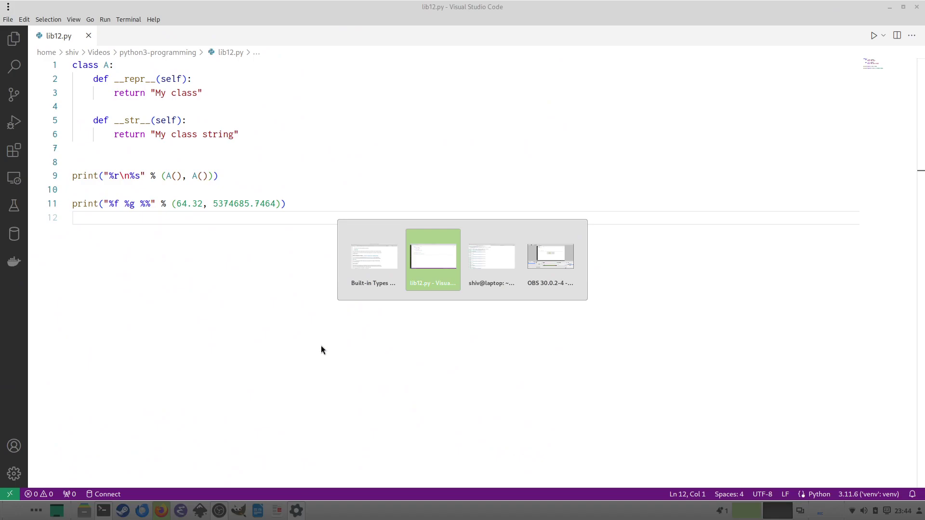
pyautogui.hotkey('alt', 'Tab')
pyautogui.hotkey('alt', 'Tab')
pyautogui.hotkey('alt', 'Tab')
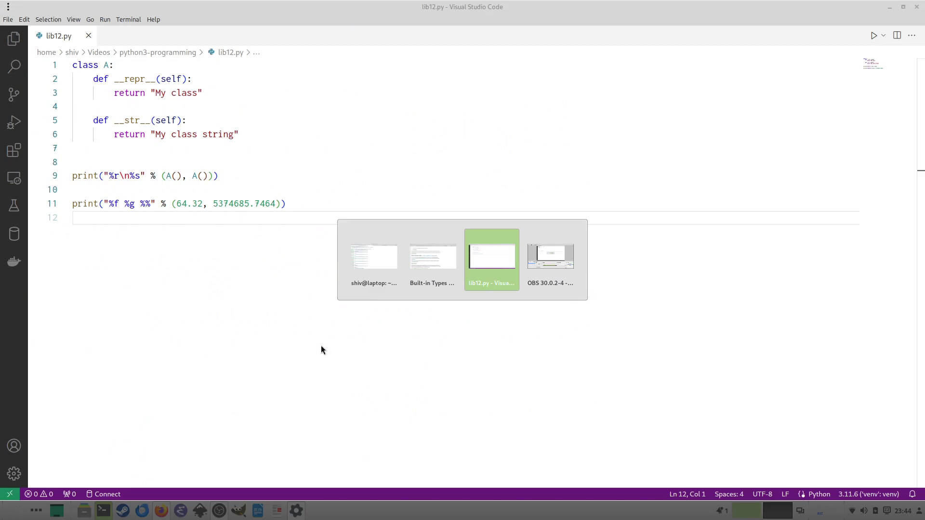
pyautogui.hotkey('alt', 'shift', 'Tab')
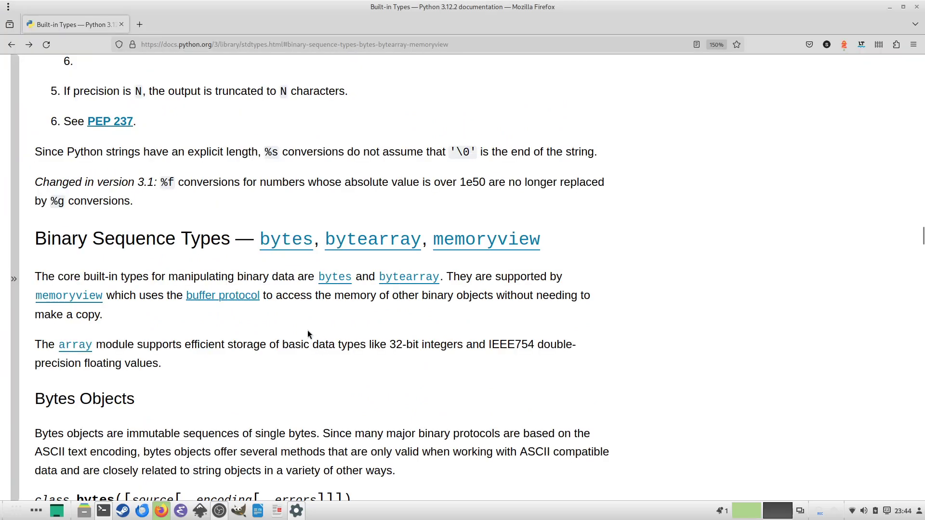